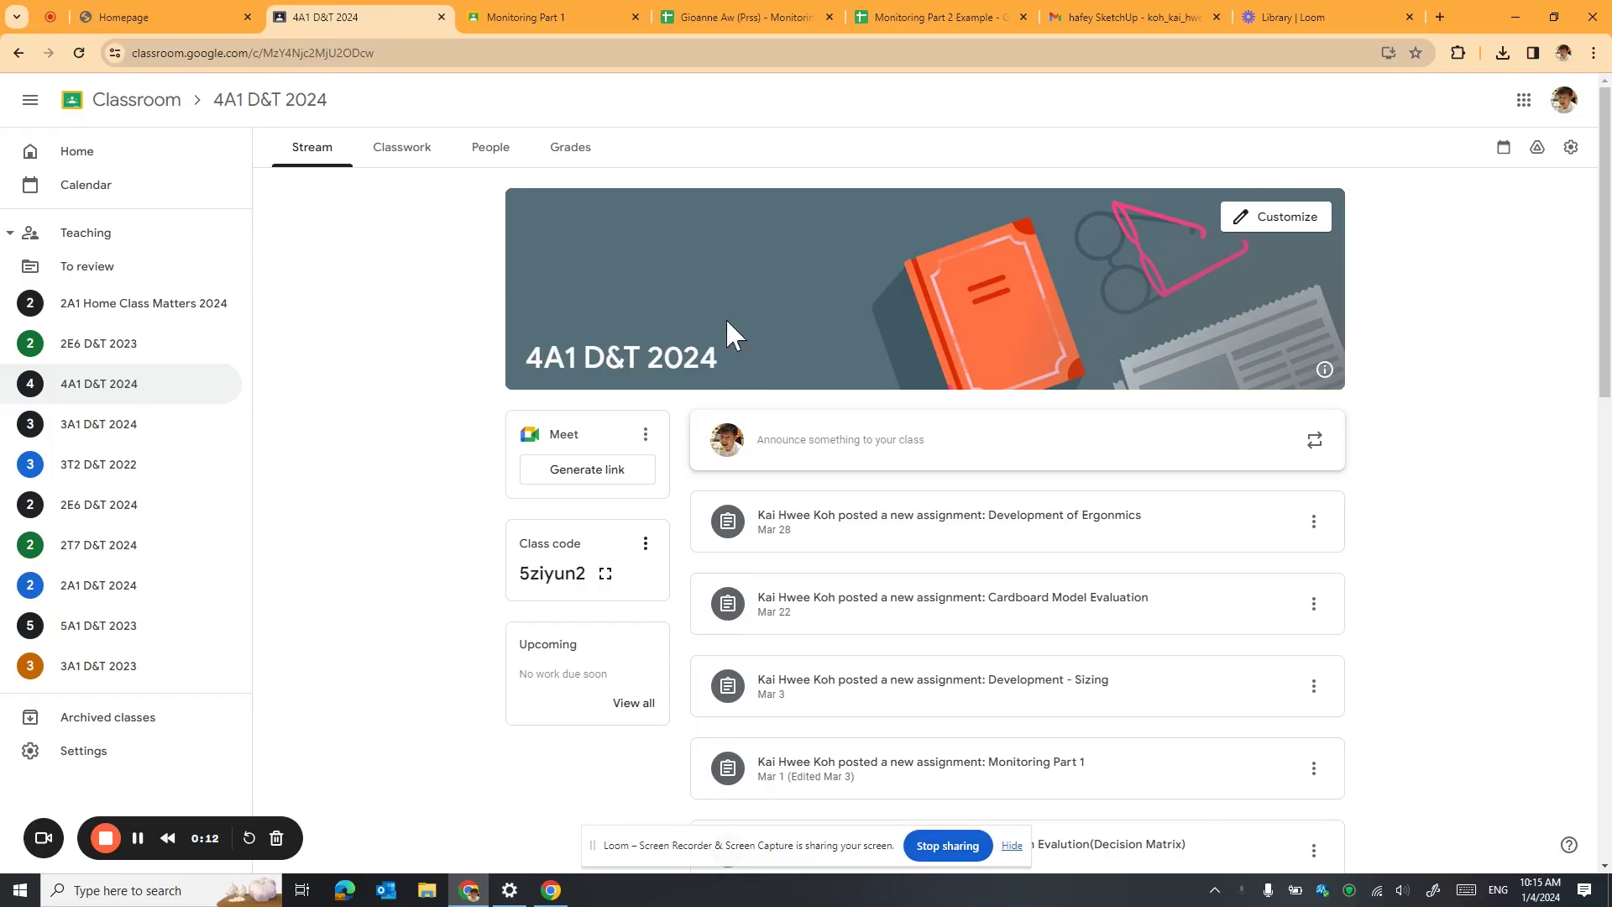
# Open the Monitoring Part 1 assignment from the 4A1 D&T 2024 classwork and view its instructions and student work.
pyautogui.click(403, 153)
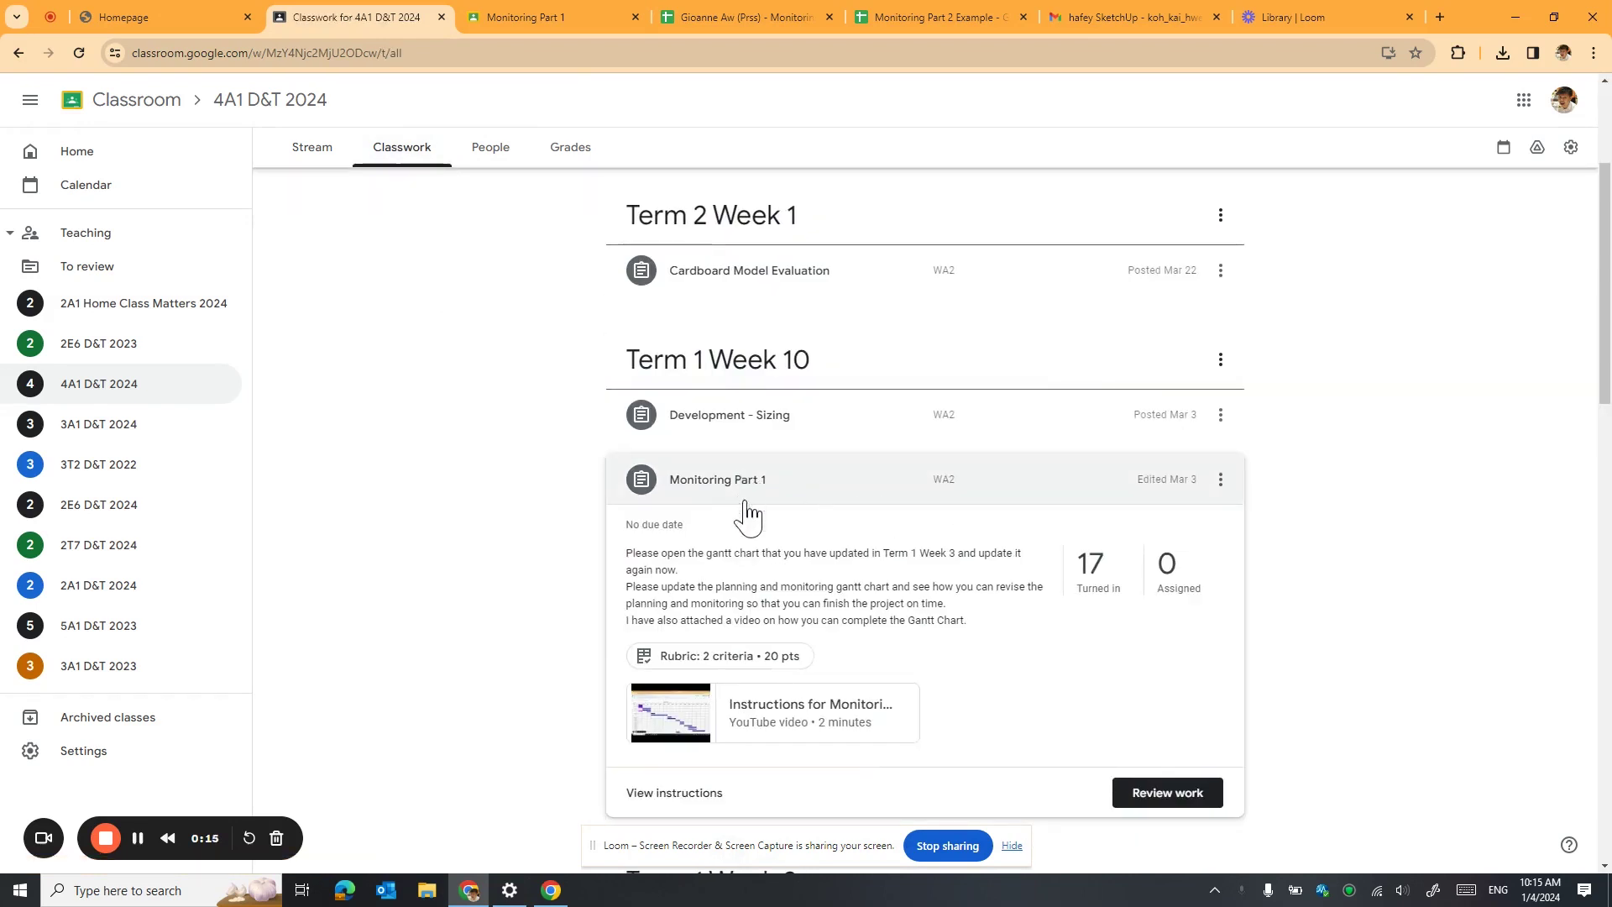
pyautogui.scroll(-1, 797, 561)
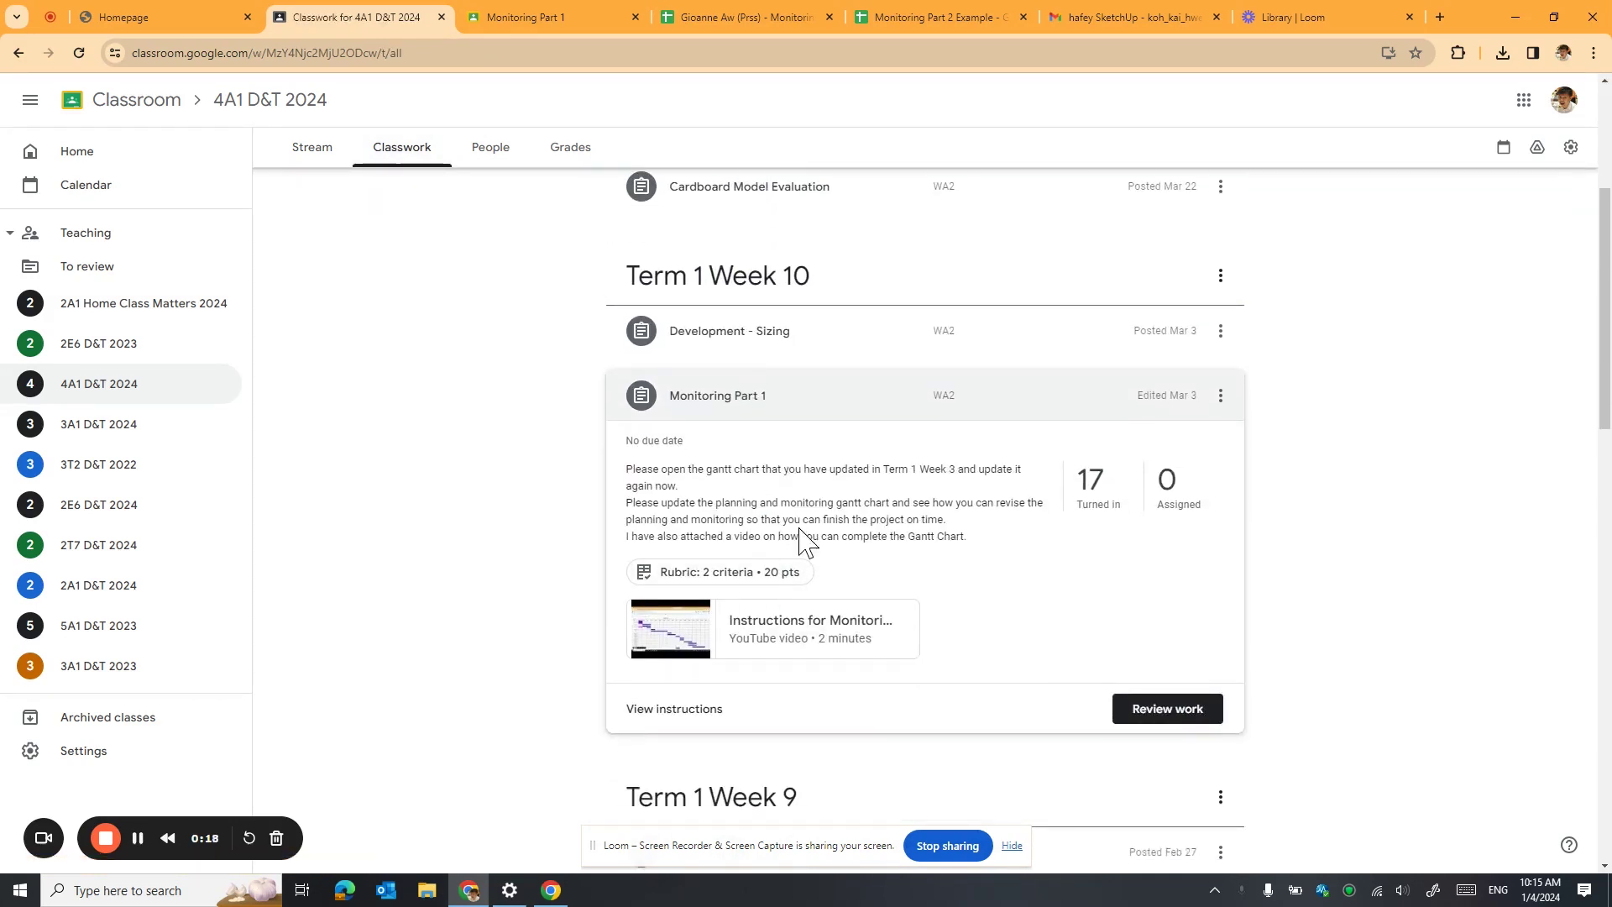
pyautogui.click(693, 711)
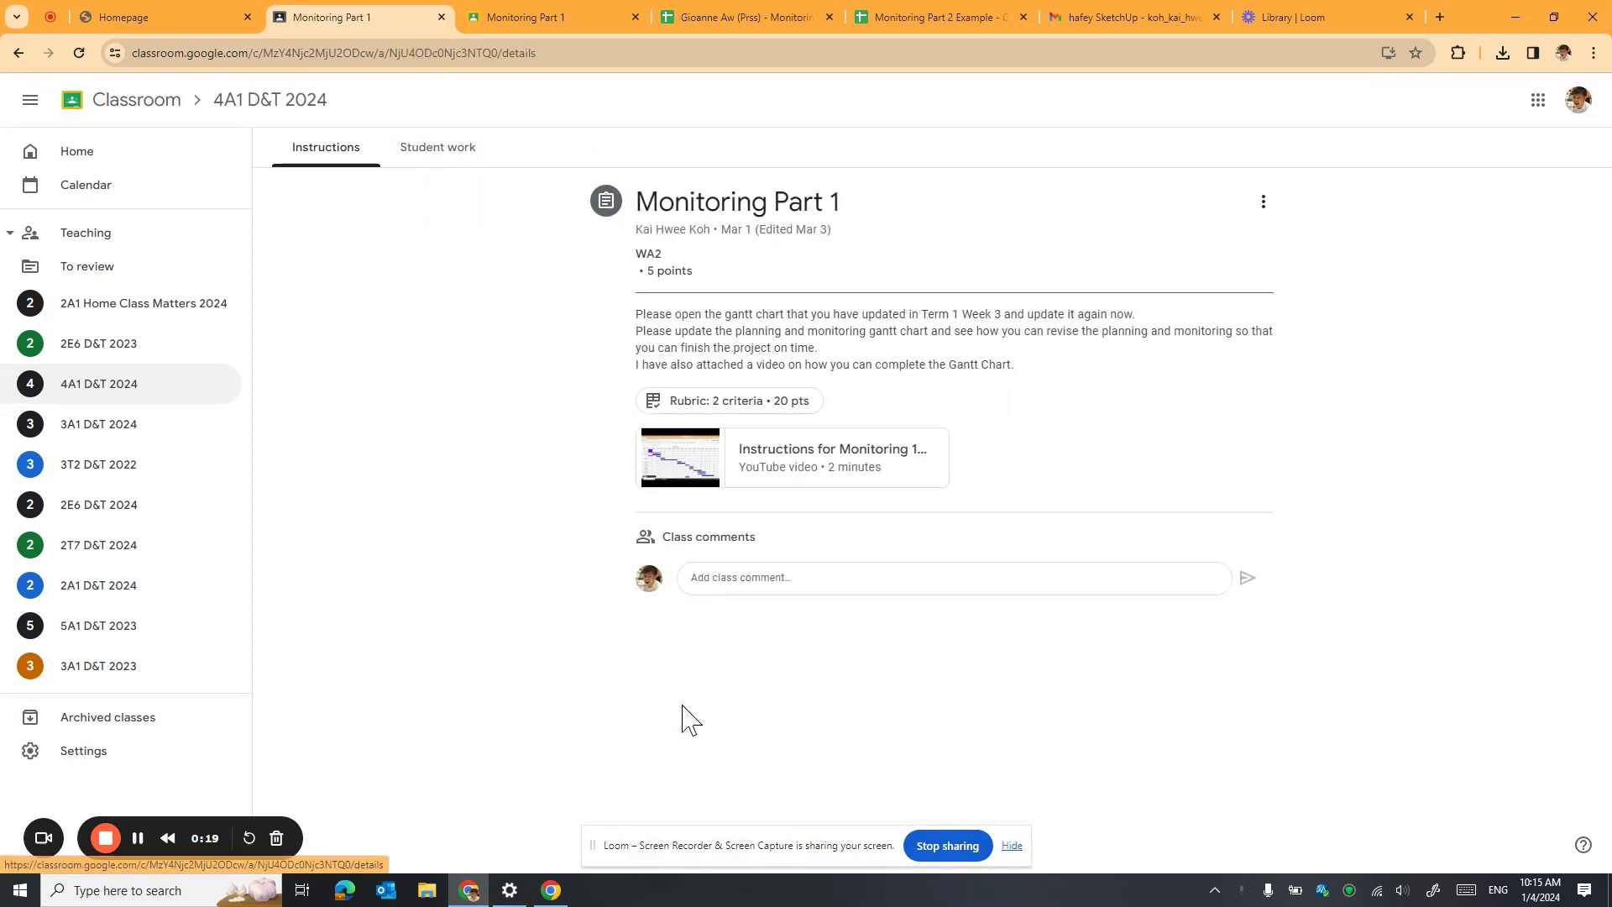
pyautogui.click(437, 148)
# Switch to the Monitoring Part 2 Example spreadsheet and fill cells H17:I17 of the Ideation row with the blue used for actual progress.
pyautogui.click(944, 18)
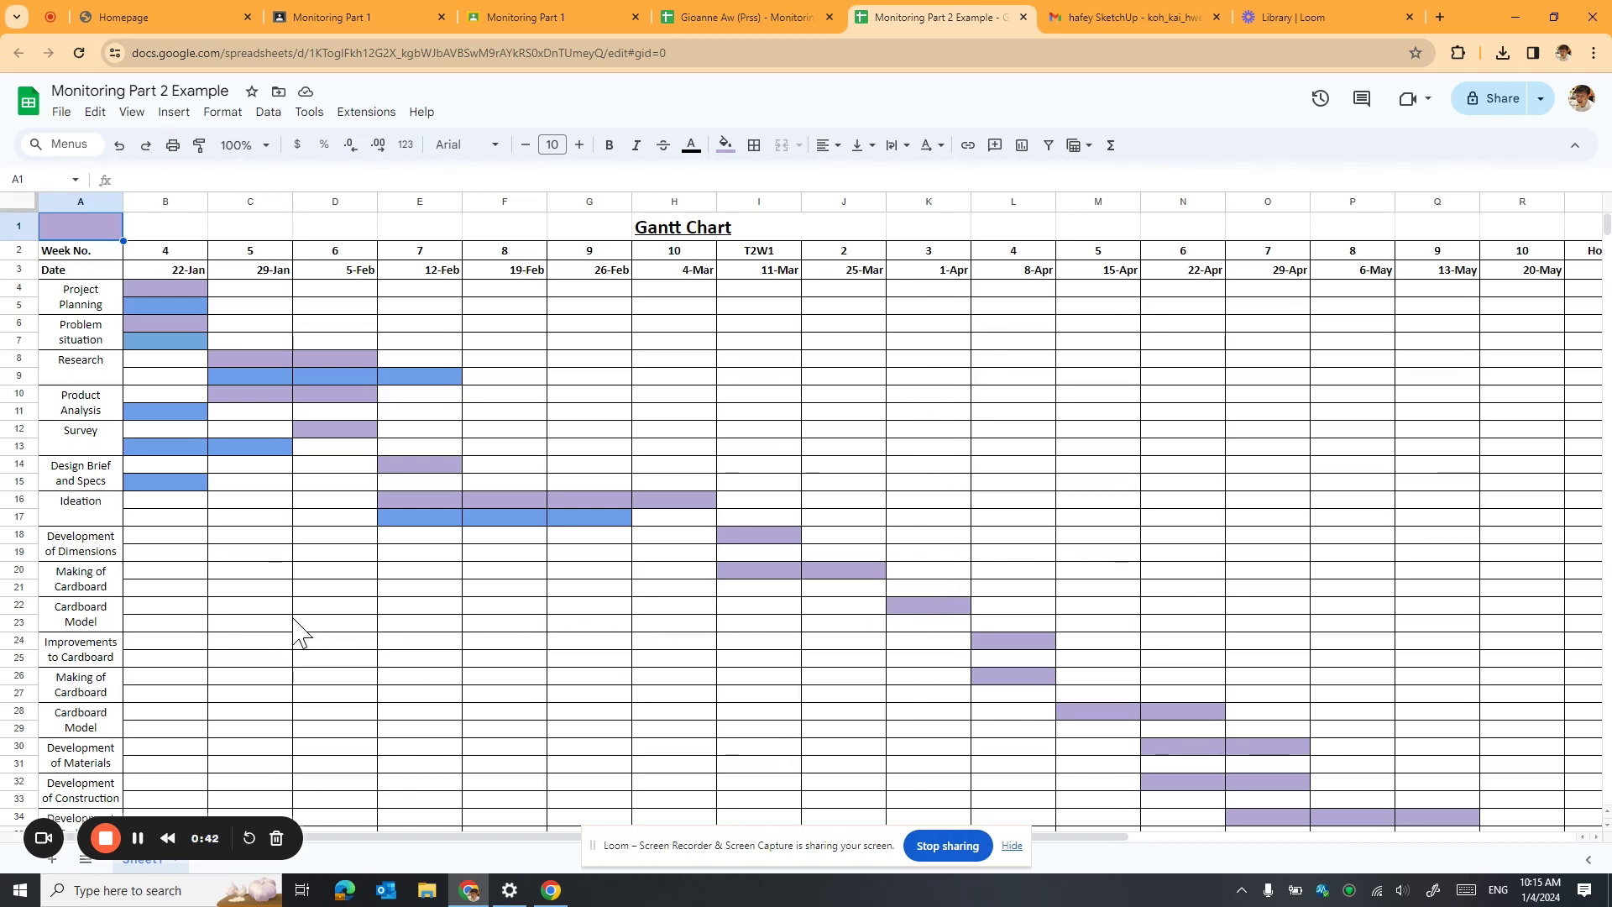
pyautogui.click(93, 624)
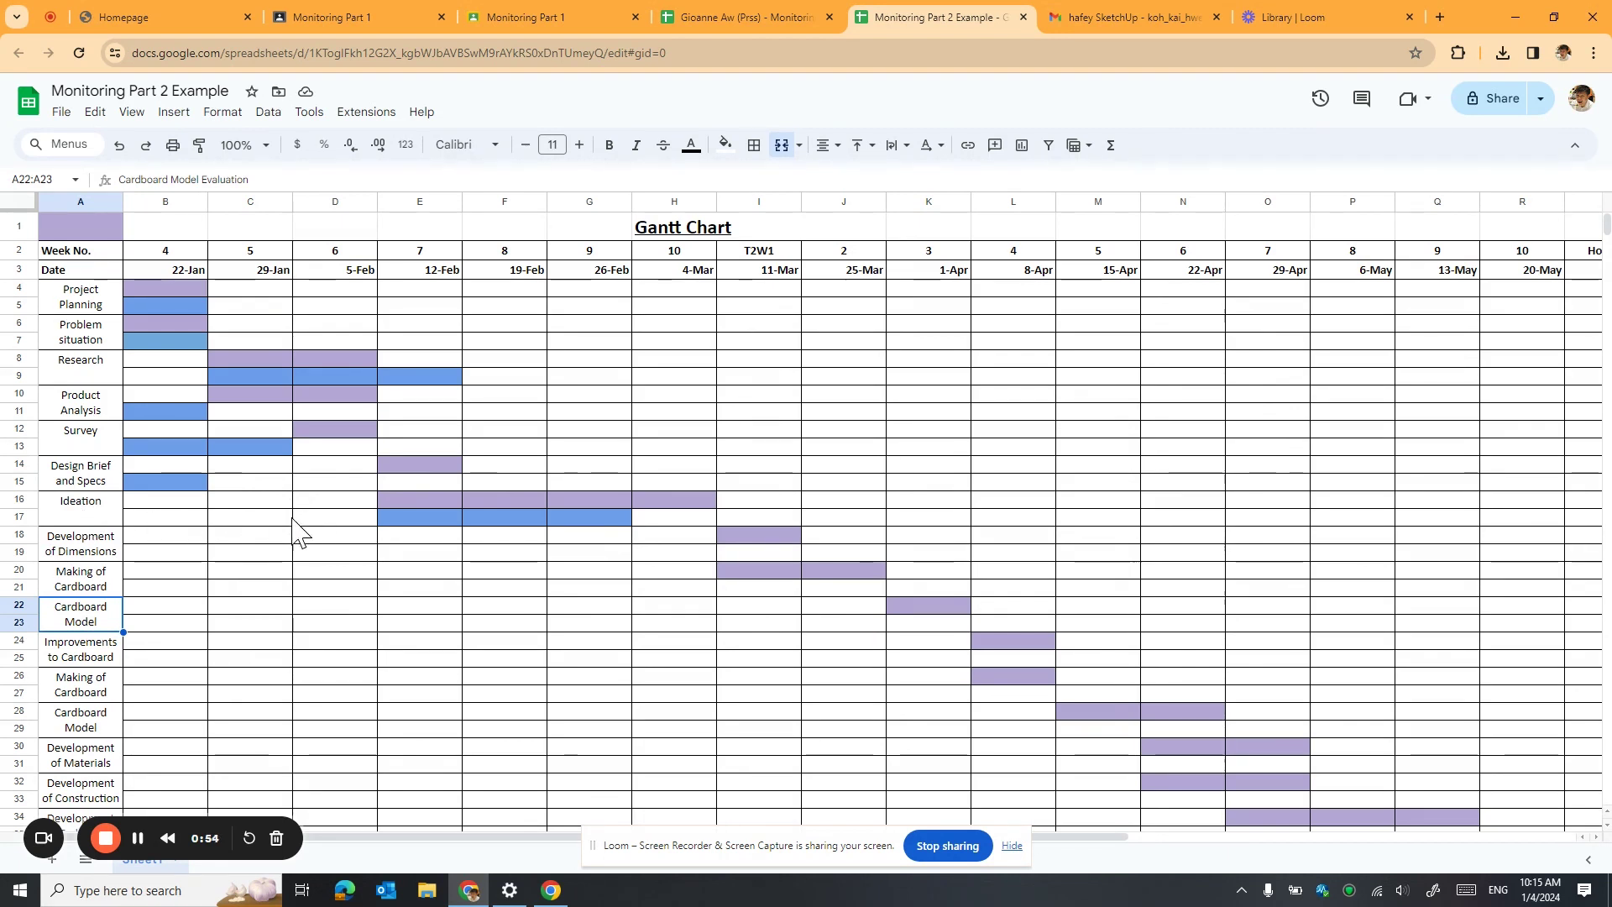
pyautogui.click(659, 522)
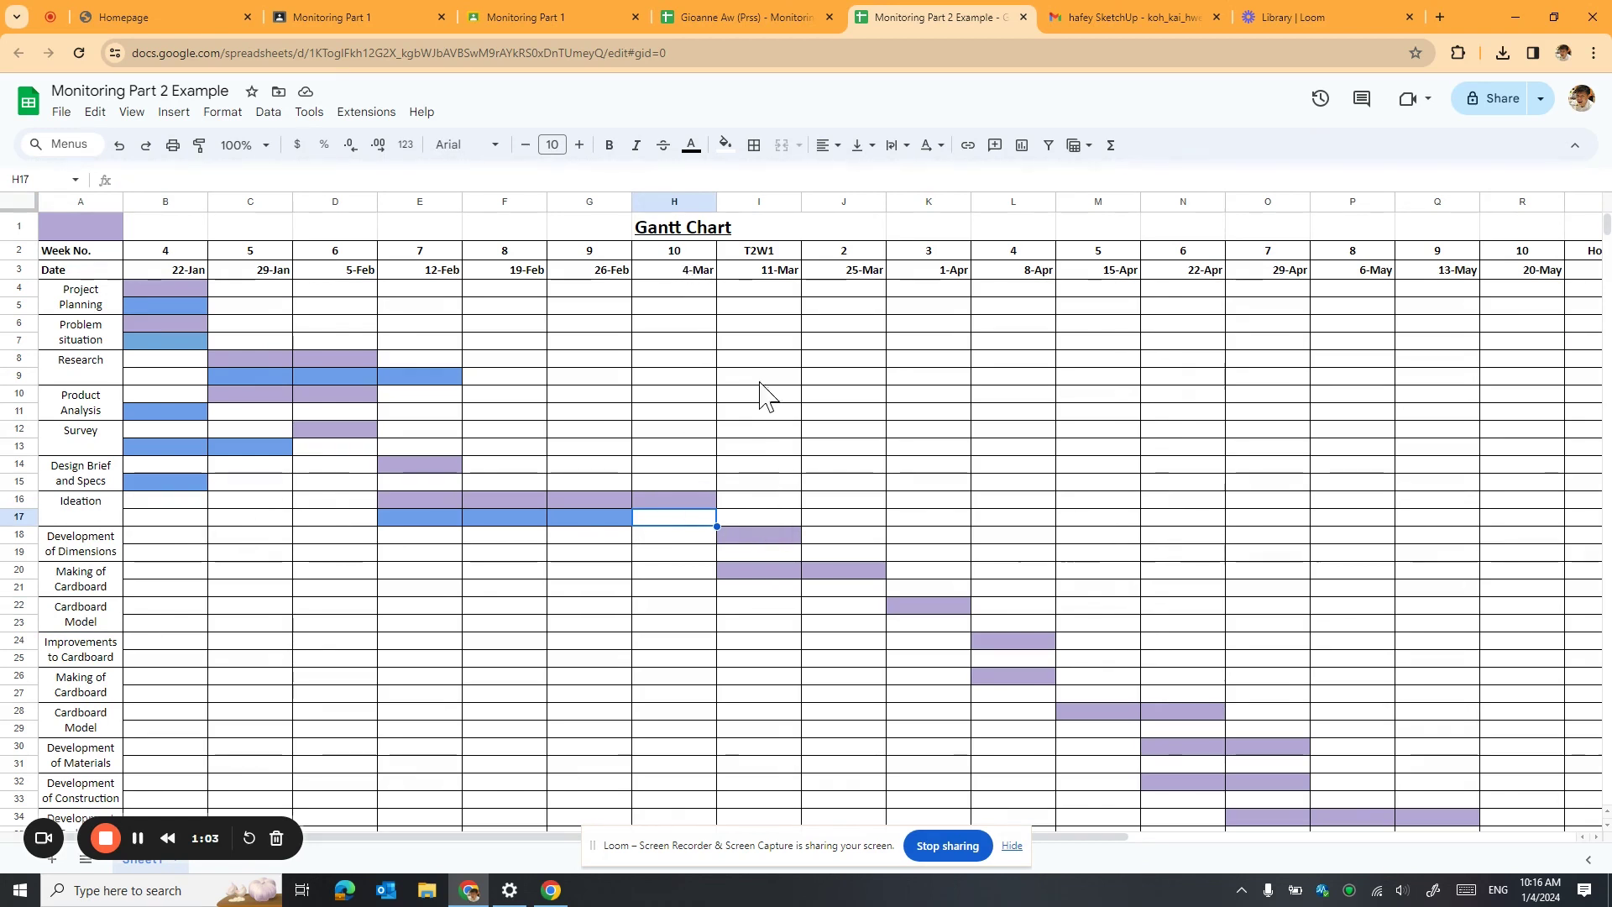
pyautogui.moveTo(708, 516); pyautogui.dragTo(738, 513)
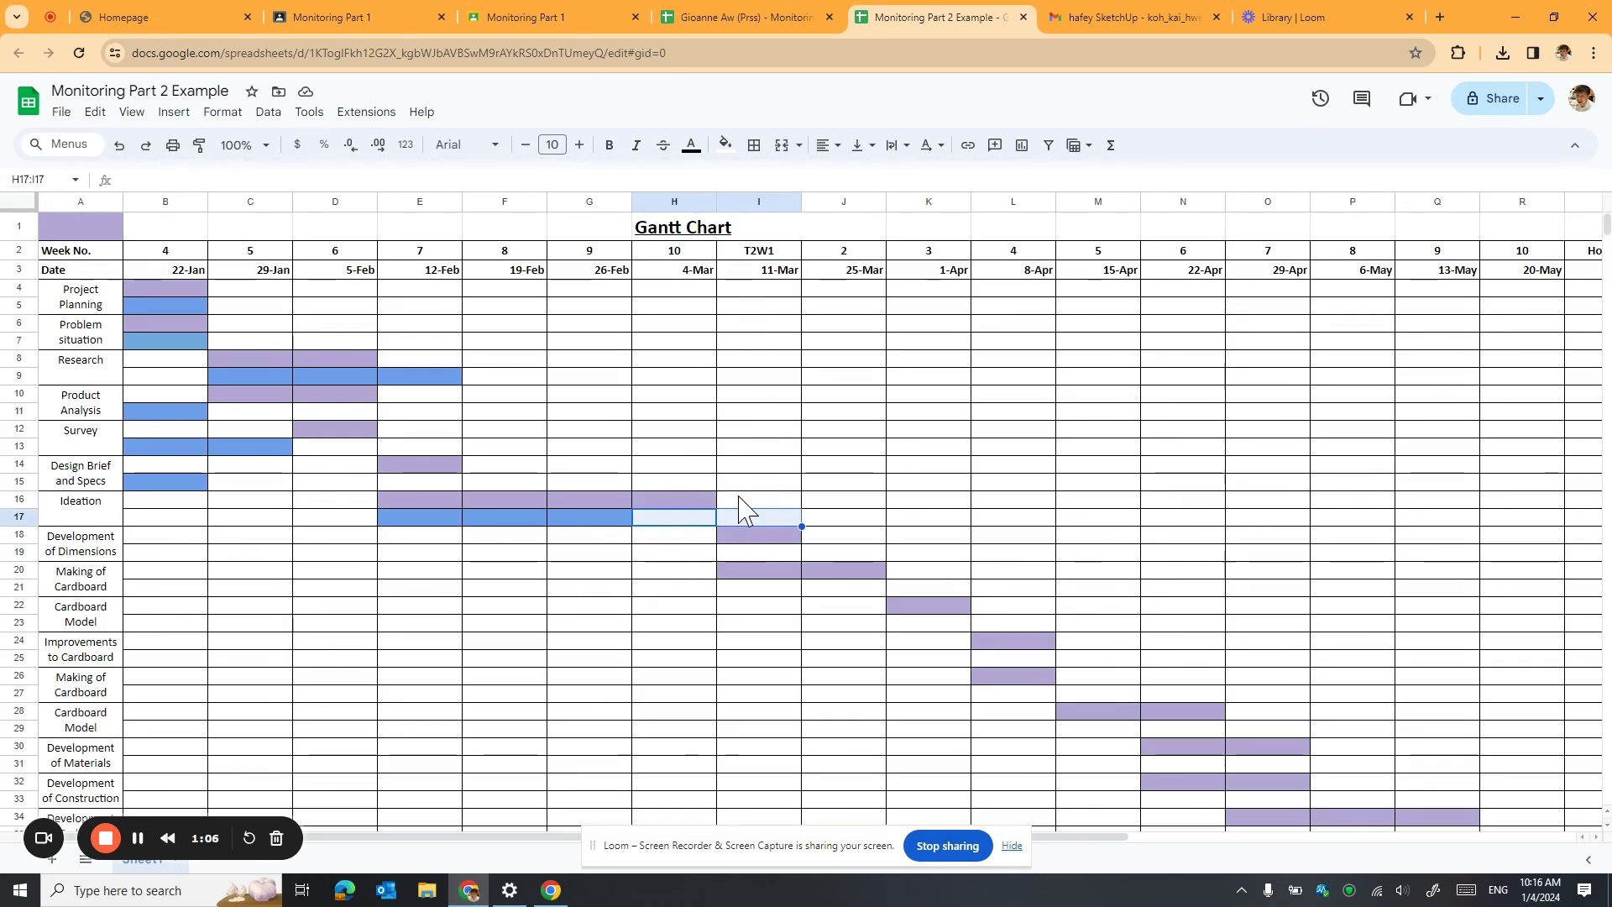
pyautogui.click(726, 146)
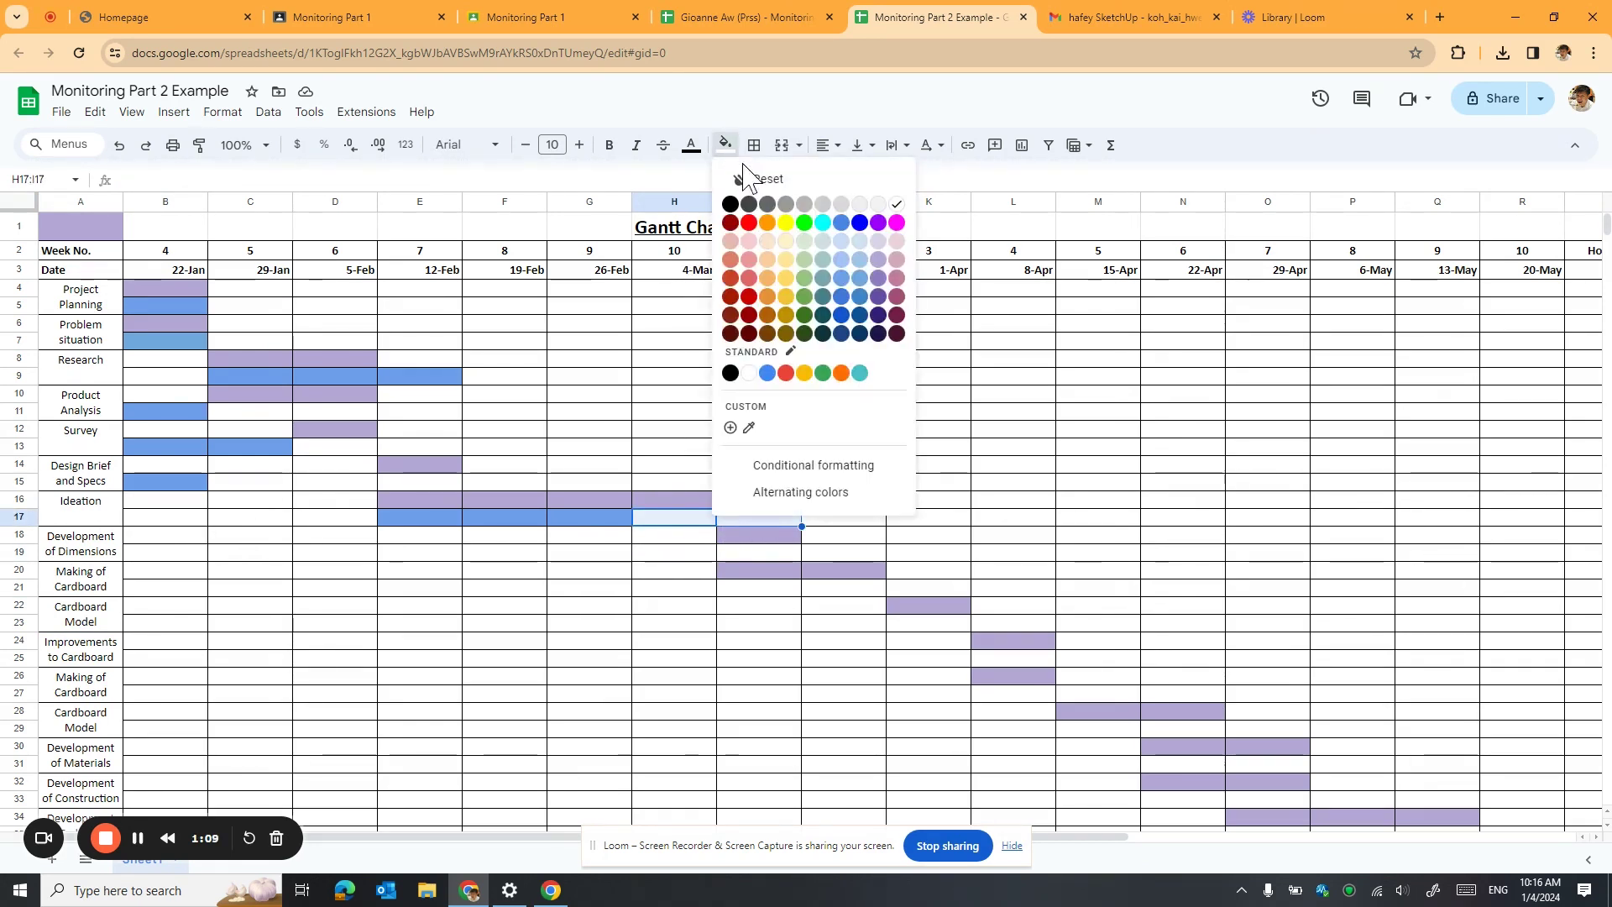
pyautogui.click(845, 262)
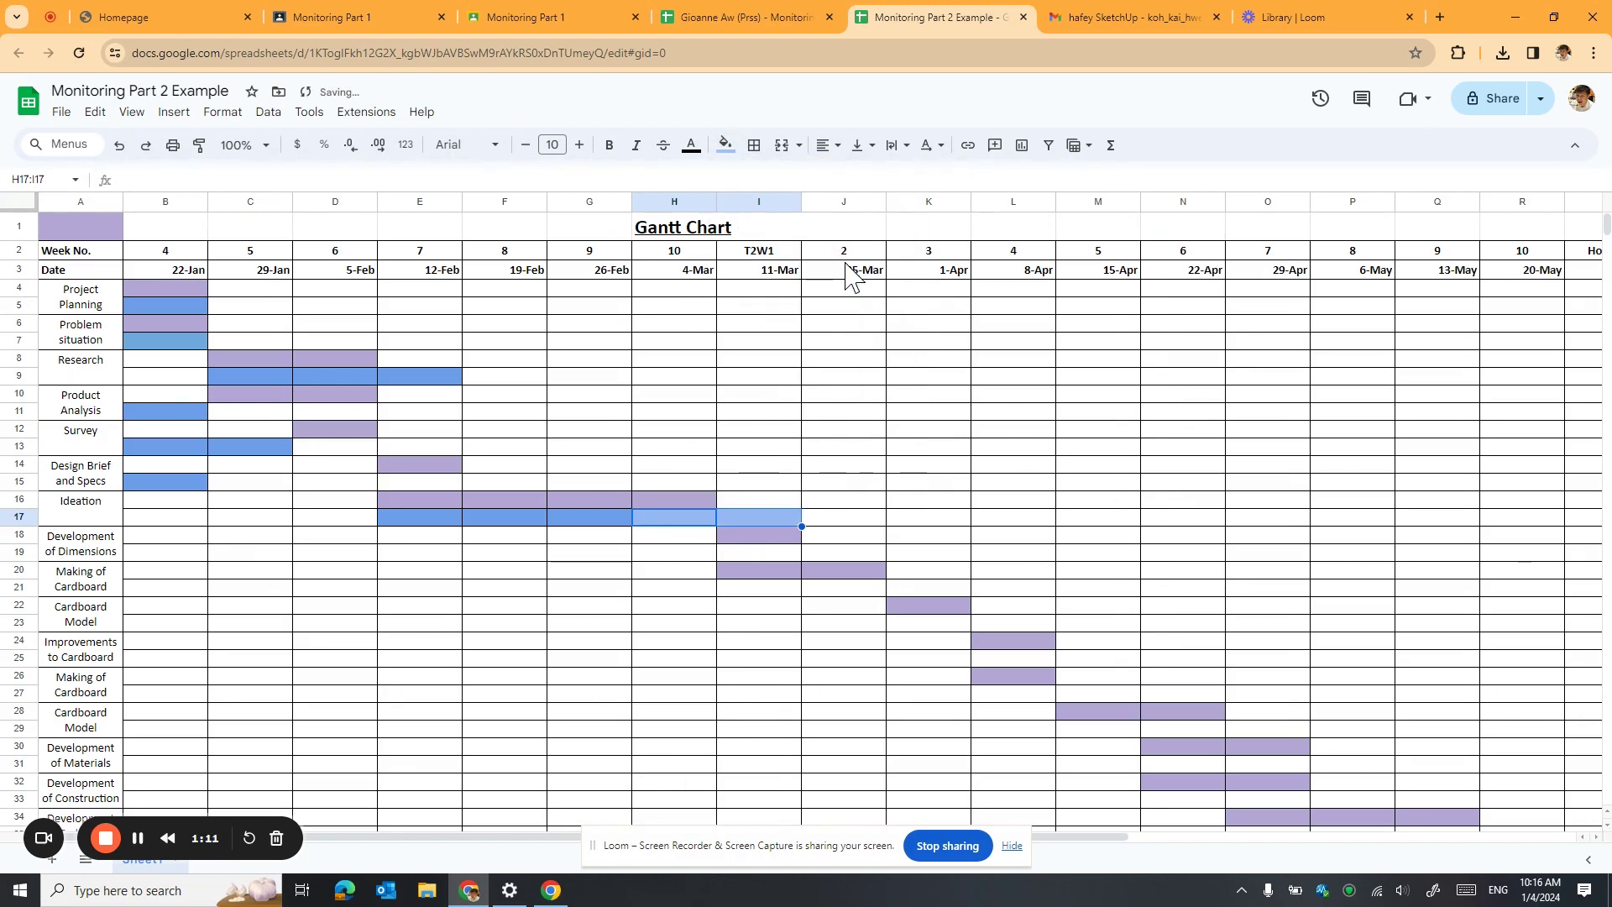
pyautogui.click(726, 146)
pyautogui.click(831, 277)
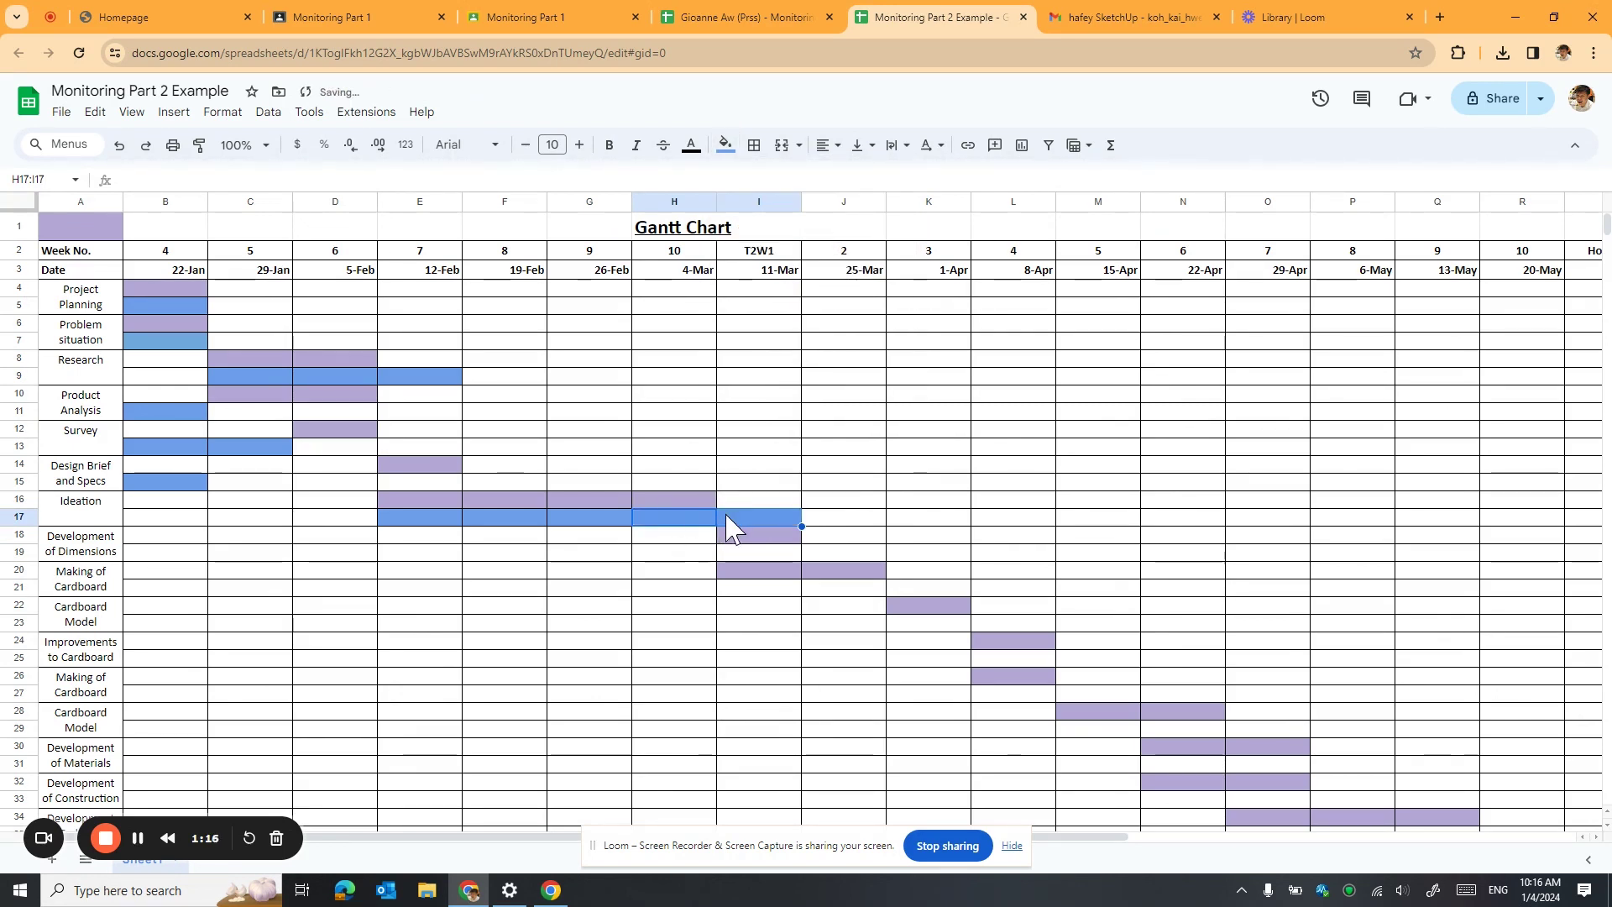
# Check the colour legend below the chart and fill J19:K19, the actual progress of Development of Dimensions, with the Actual blue.
pyautogui.scroll(-1, 724, 551)
pyautogui.scroll(-6, 722, 550)
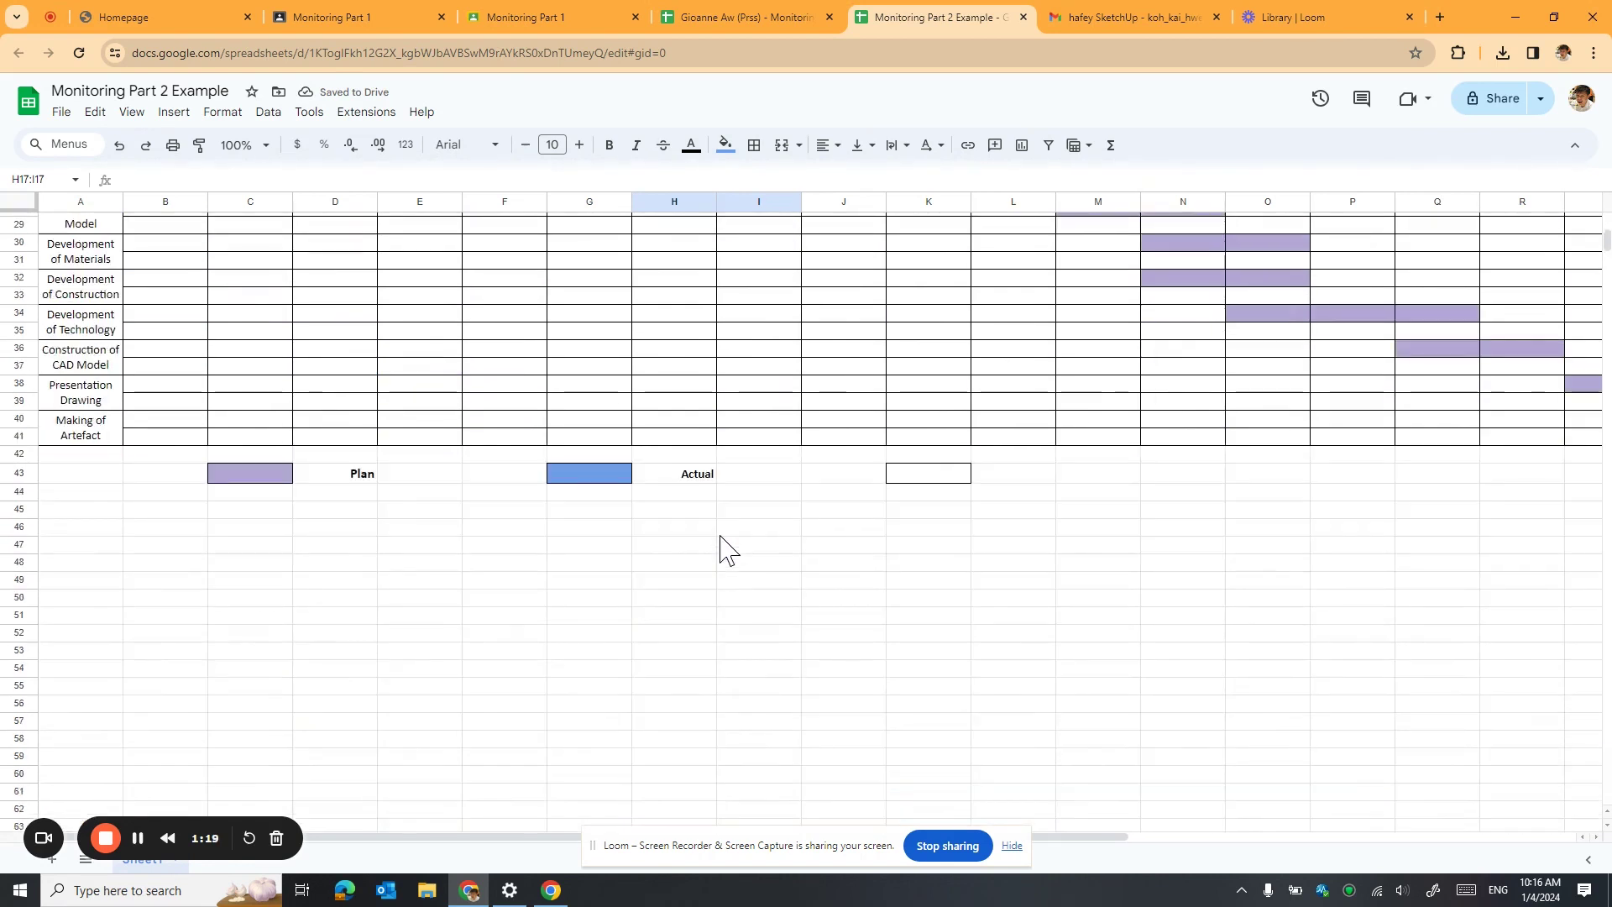
pyautogui.scroll(1, 594, 576)
pyautogui.scroll(6, 638, 554)
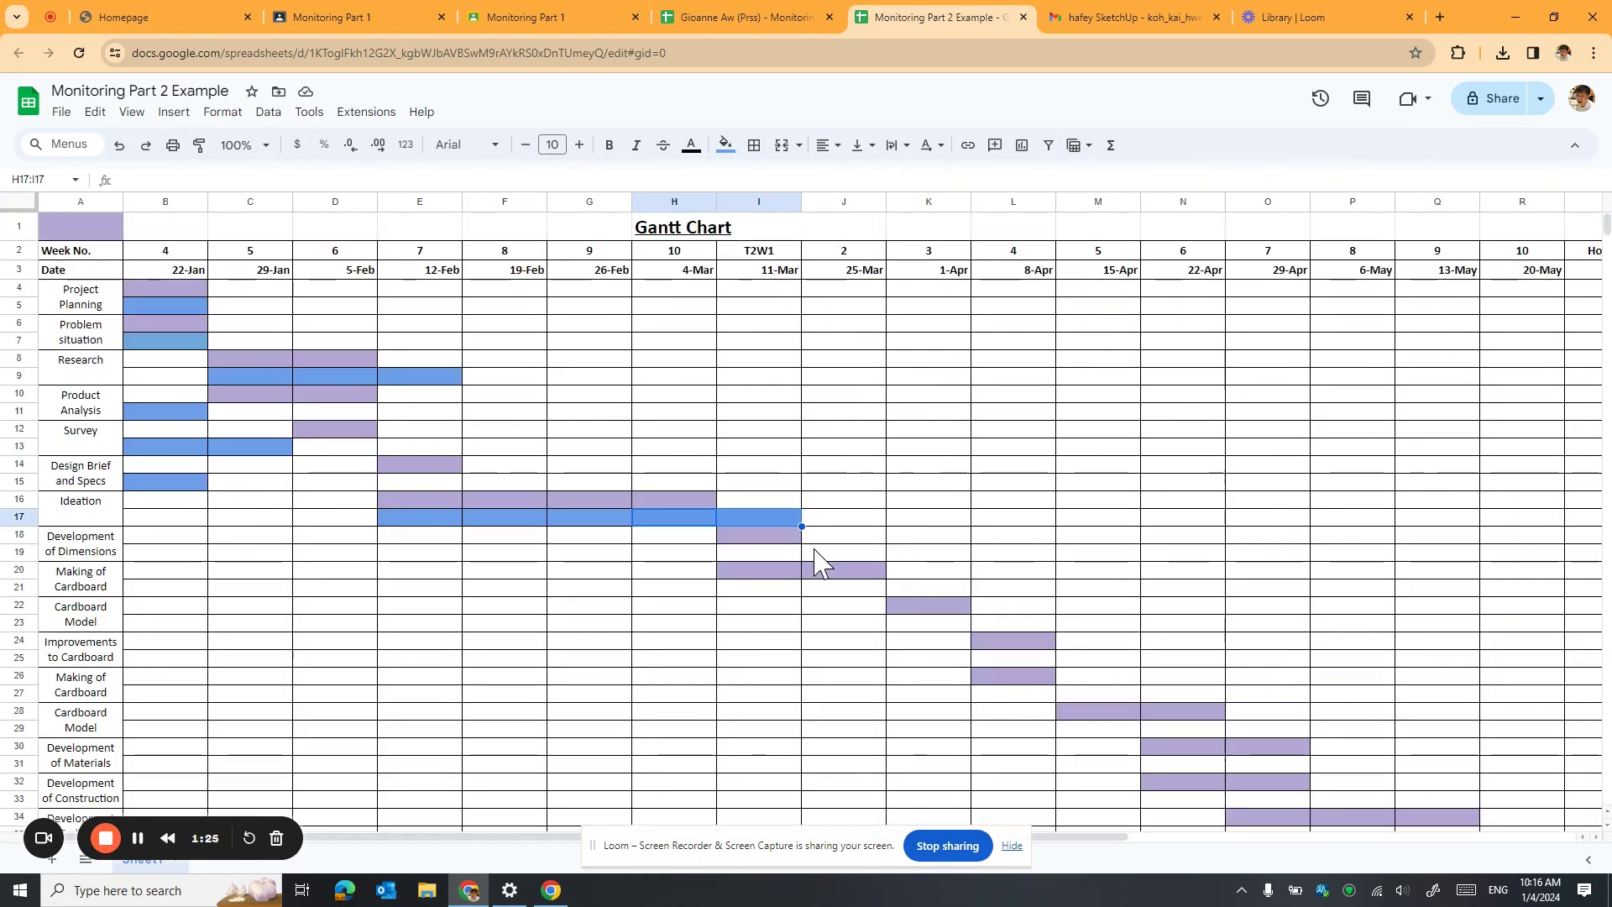
pyautogui.click(815, 551)
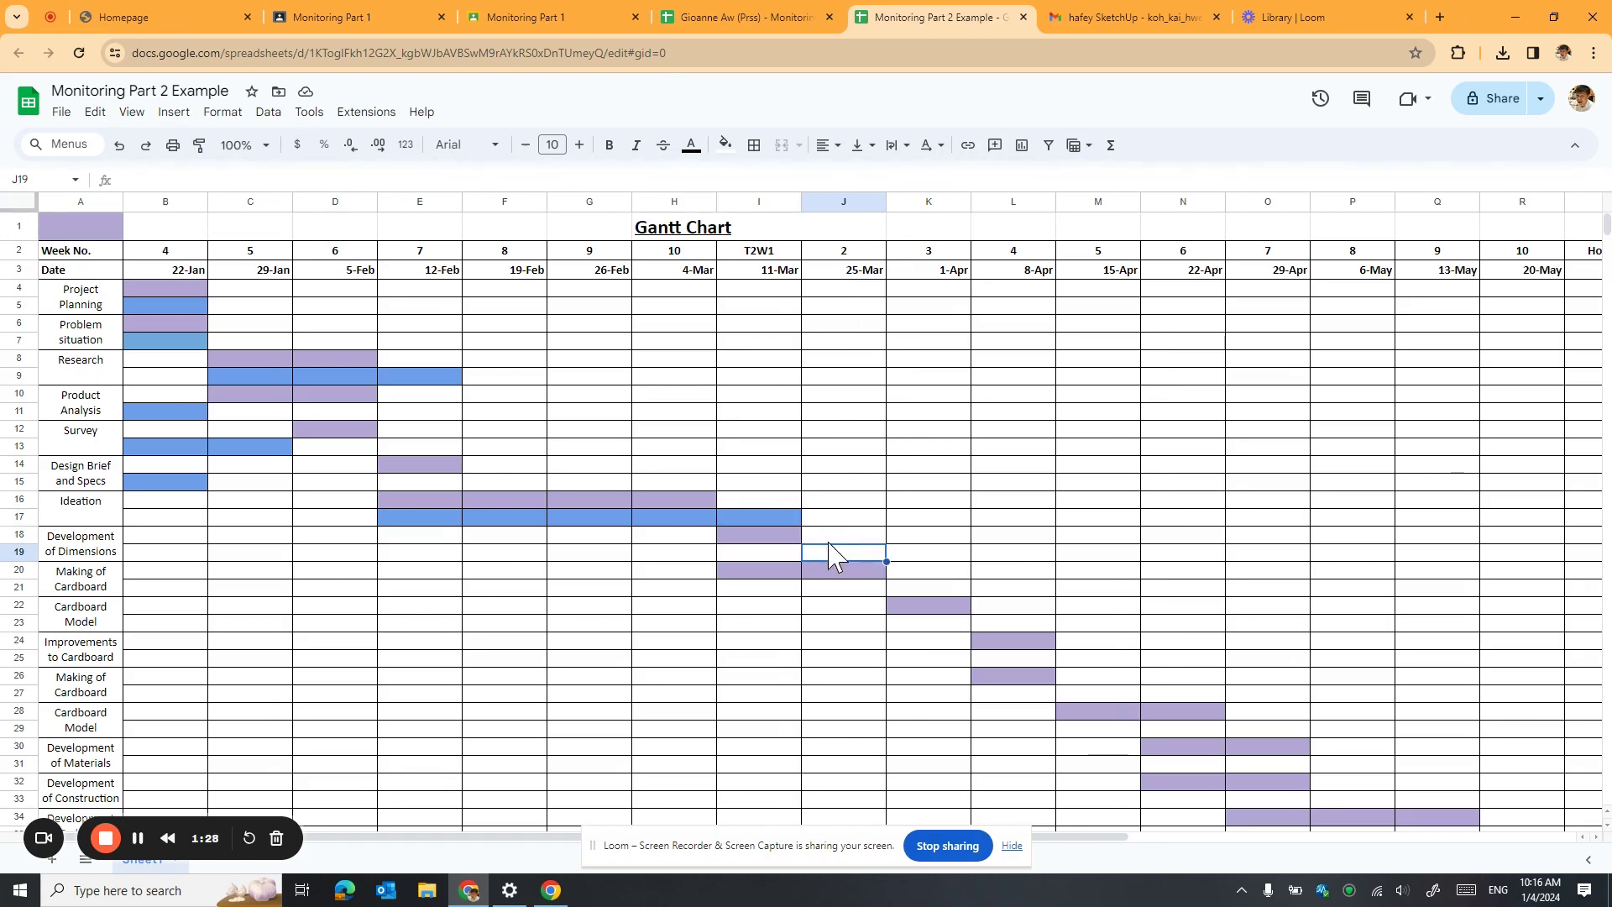
pyautogui.moveTo(860, 556); pyautogui.dragTo(926, 557)
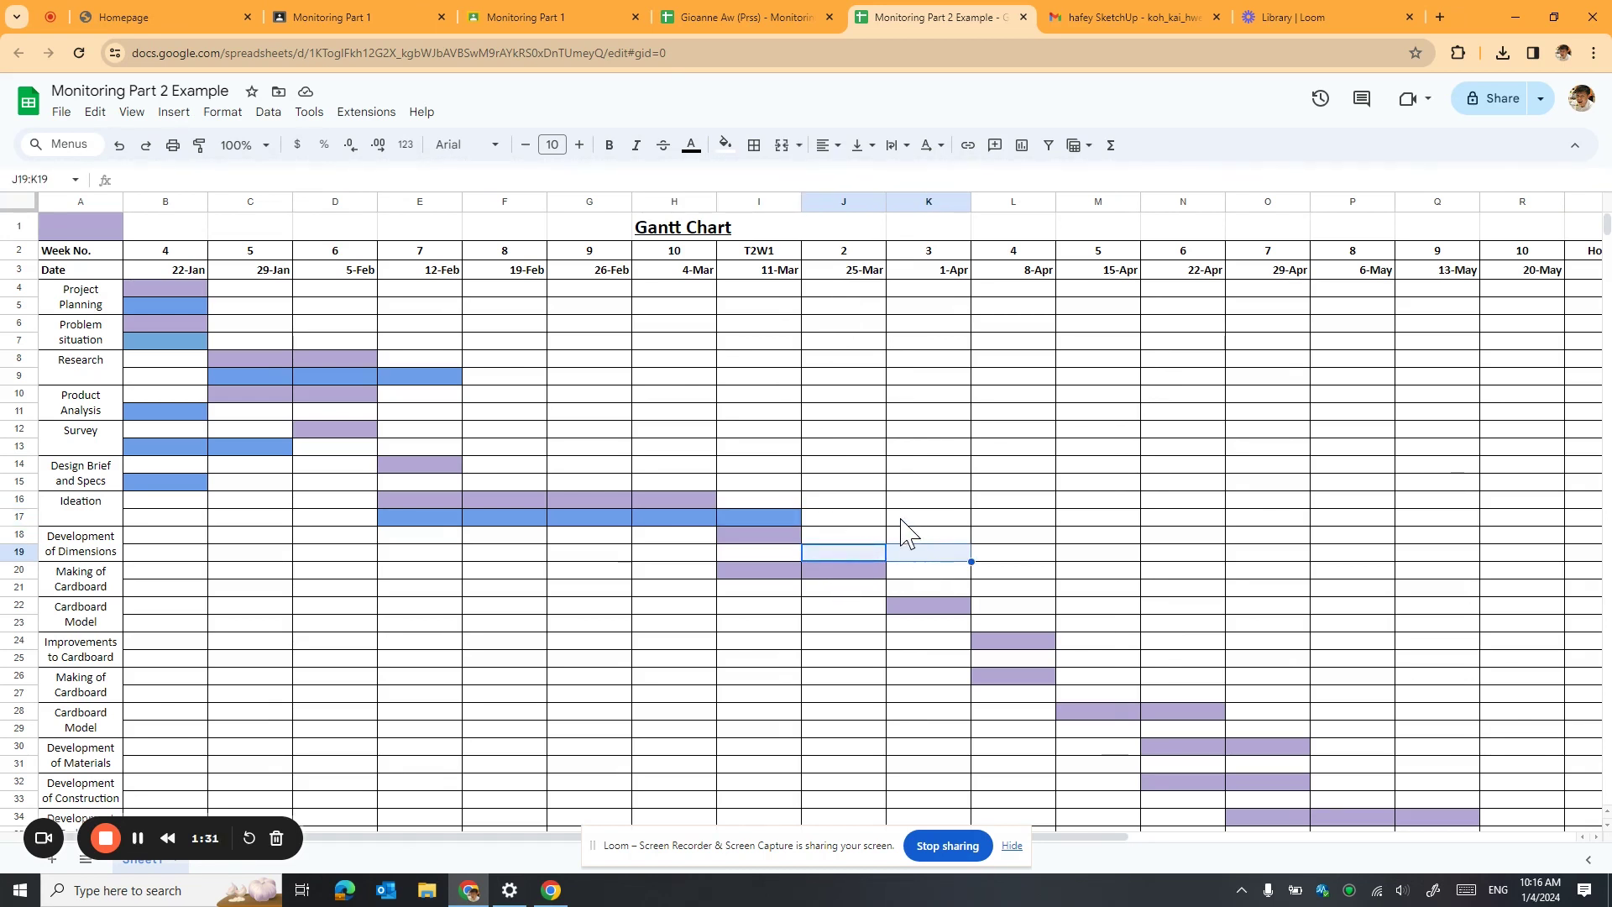
pyautogui.click(726, 144)
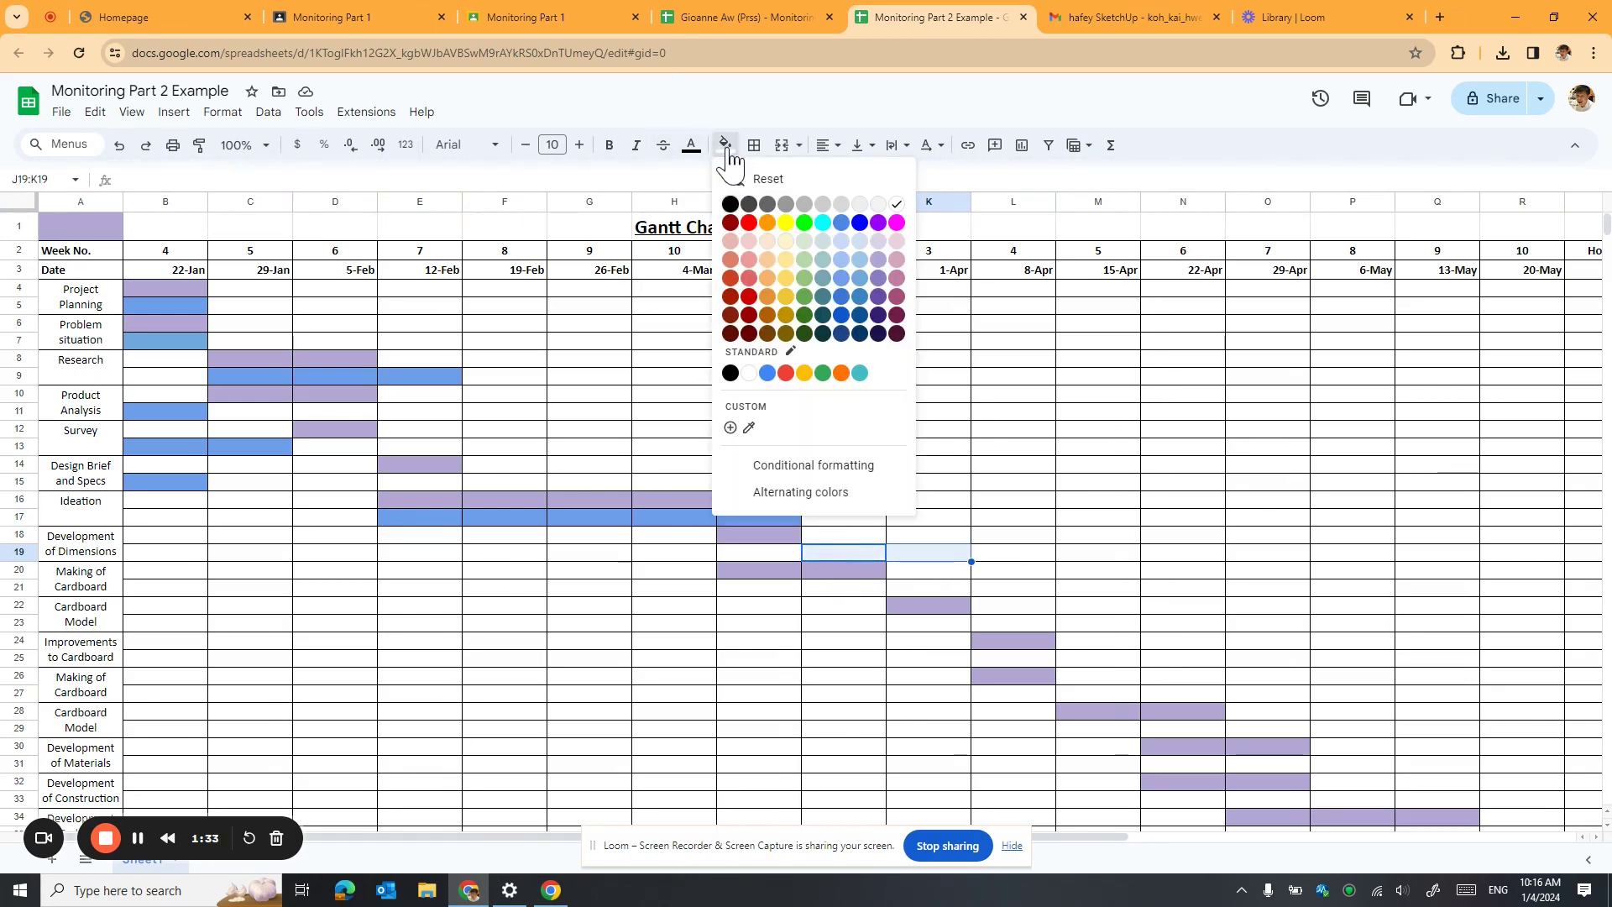
pyautogui.click(844, 279)
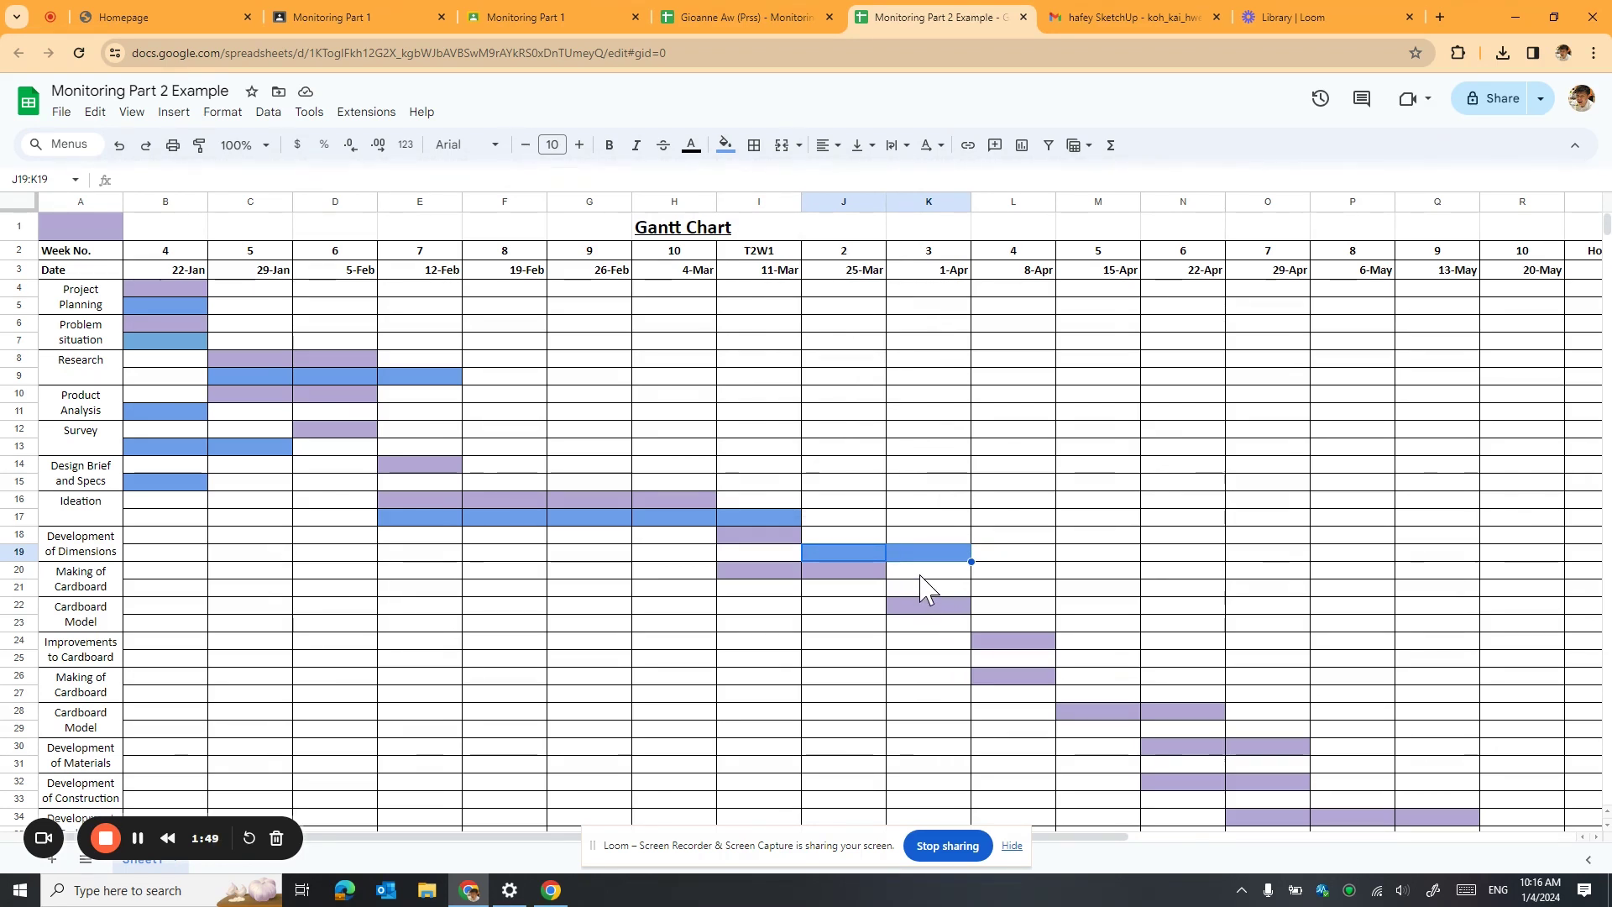
# Add a legend entry by filling the empty box K43 with light green and labelling it "Revised on 1 Apr" in L43.
pyautogui.scroll(-5, 923, 558)
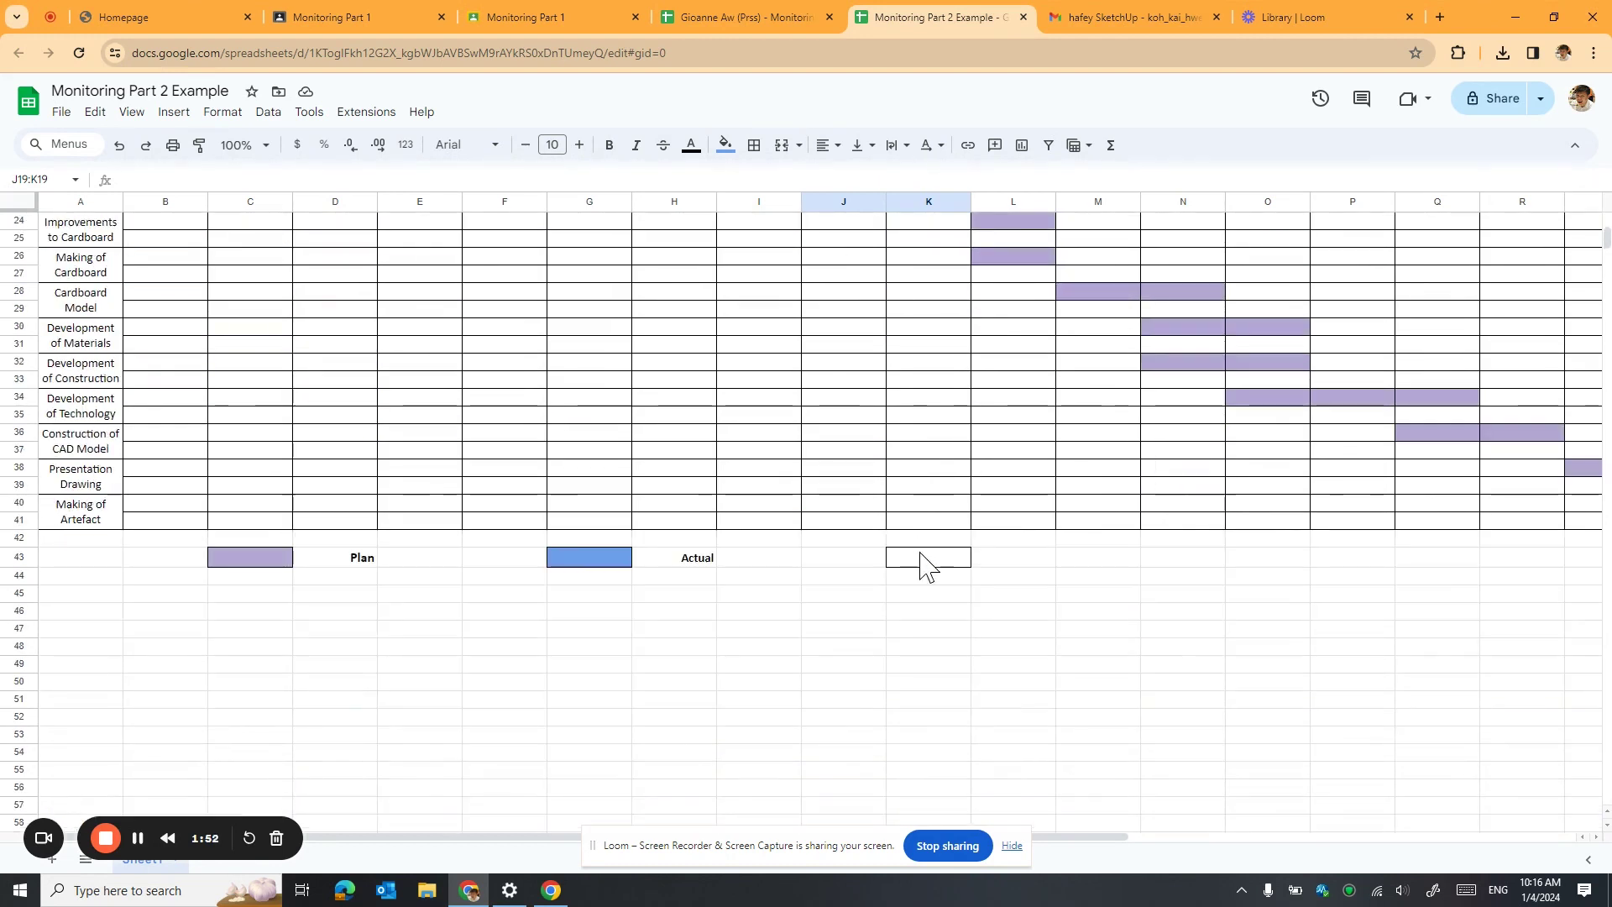
pyautogui.click(922, 559)
pyautogui.click(725, 145)
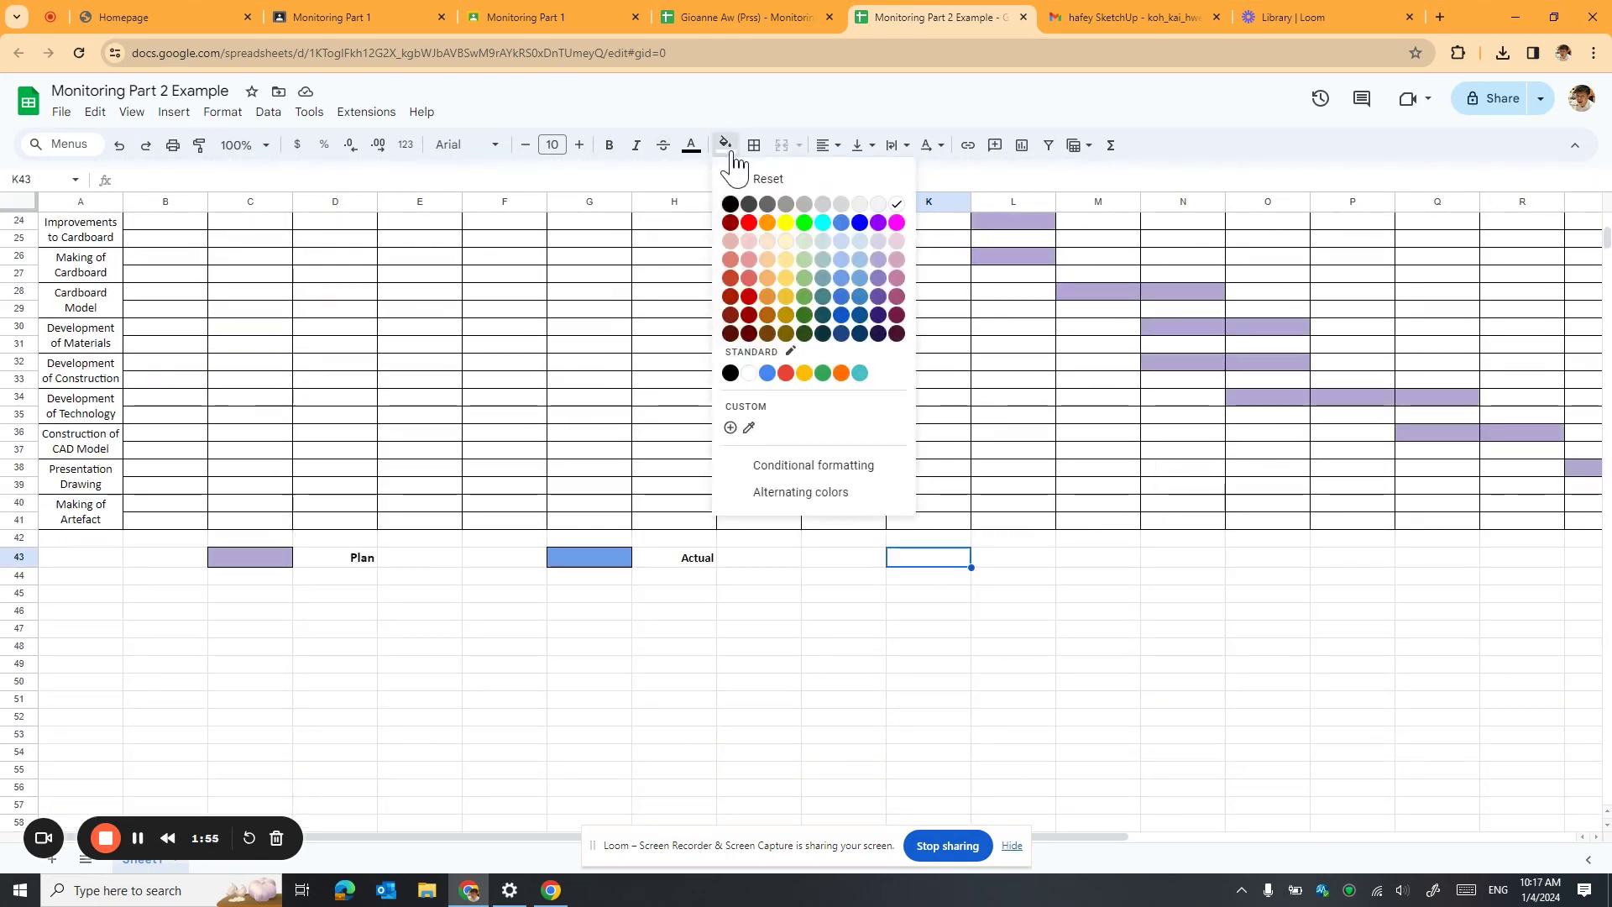
pyautogui.click(804, 278)
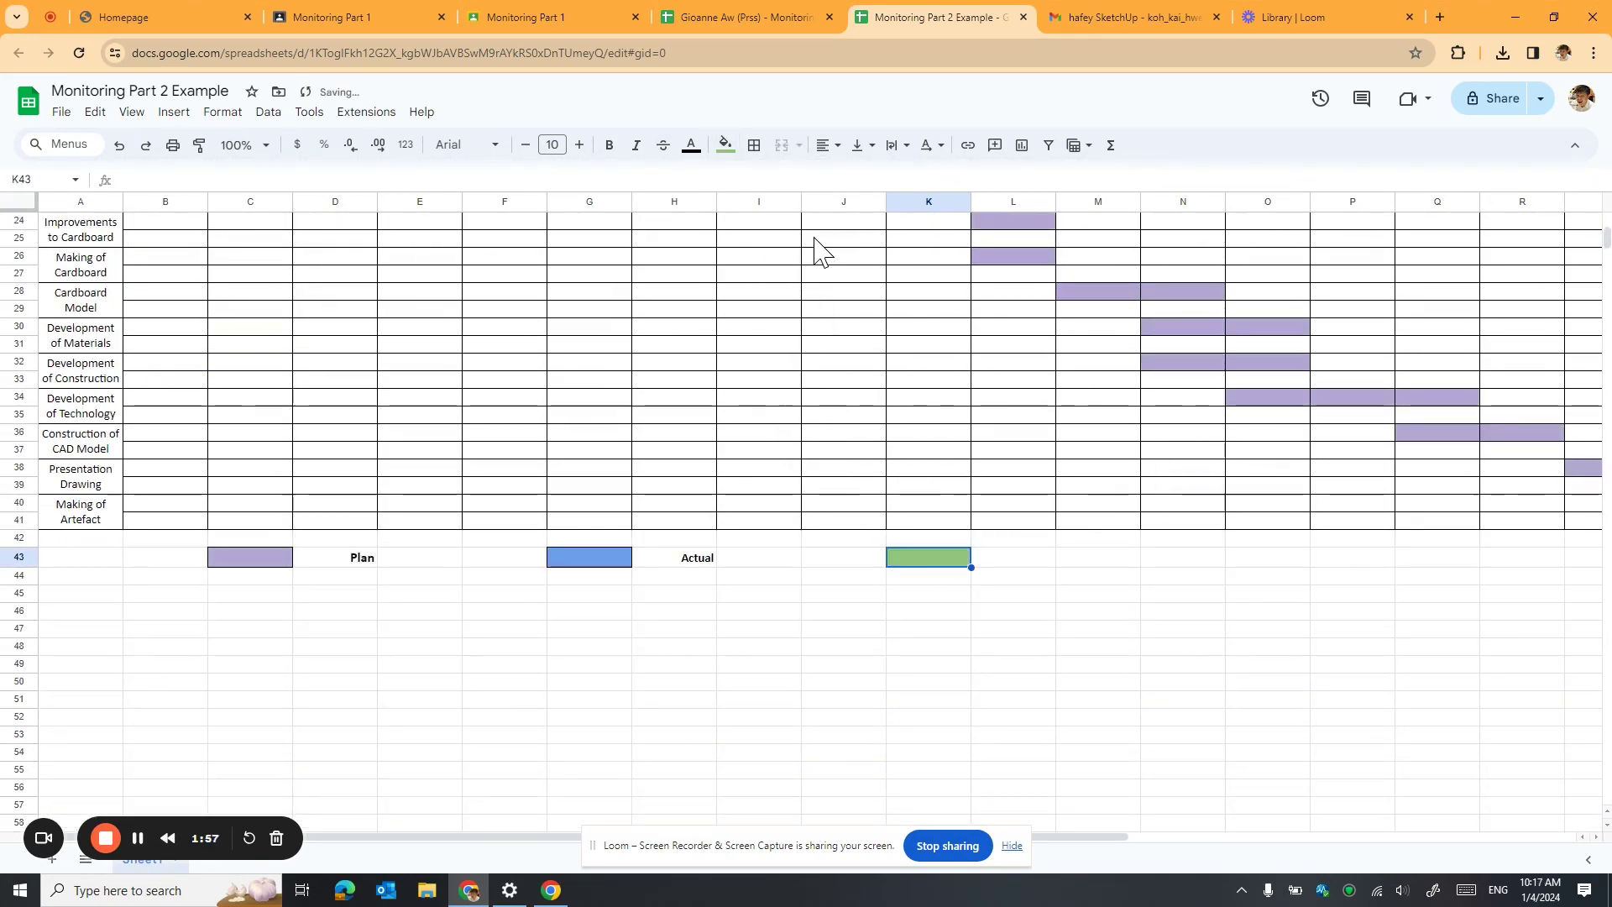
pyautogui.click(999, 561)
pyautogui.write('Revis')
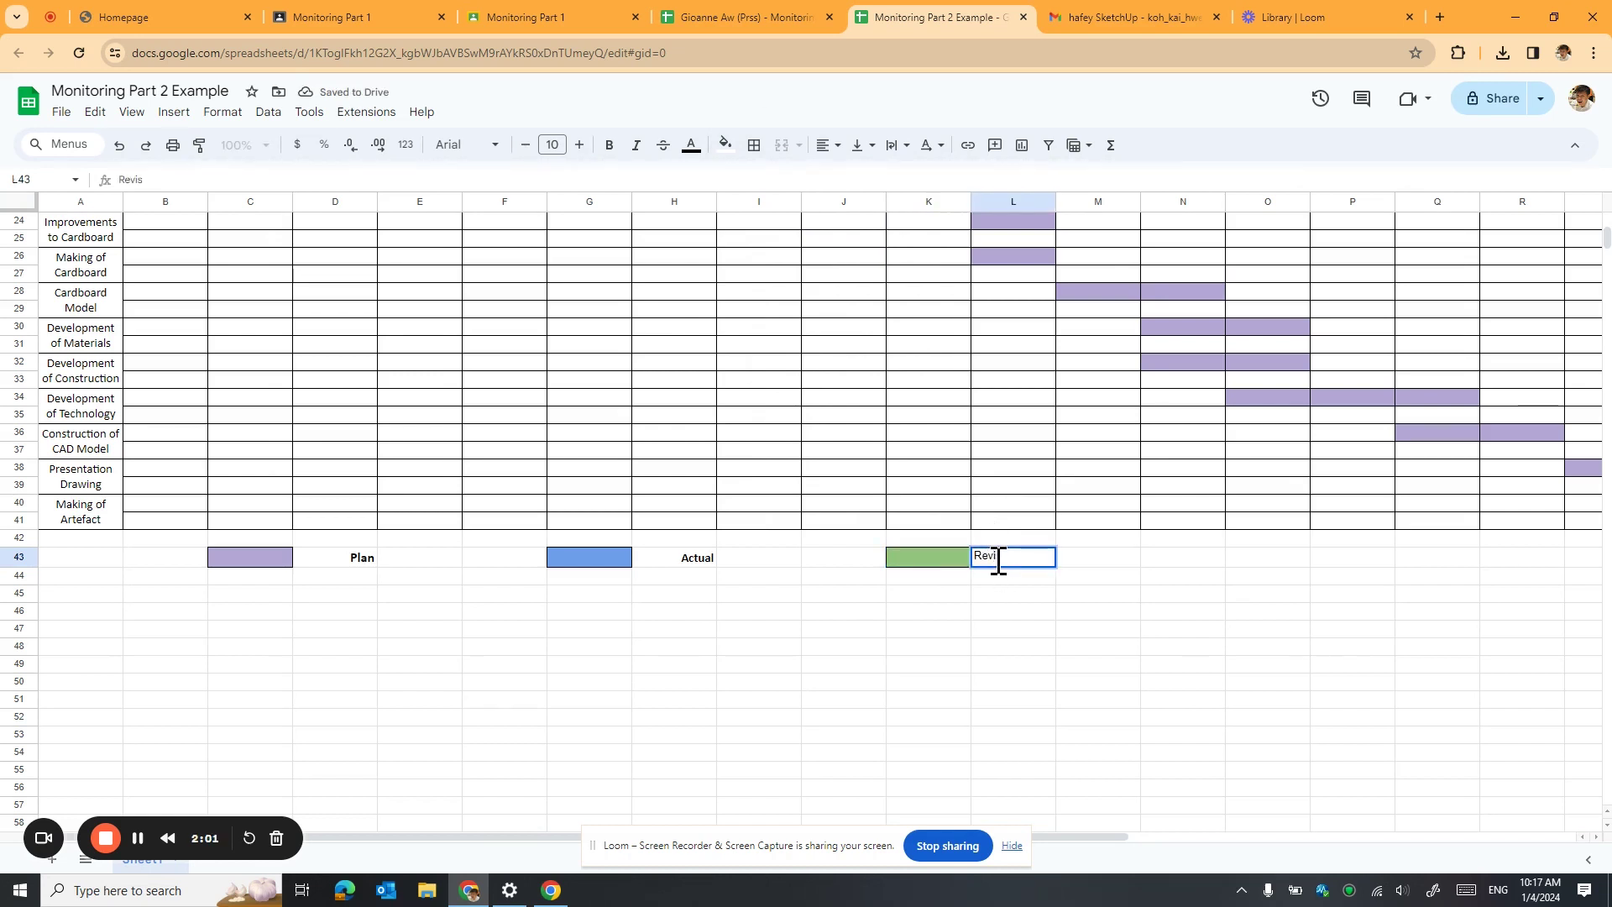
pyautogui.write('ed on ')
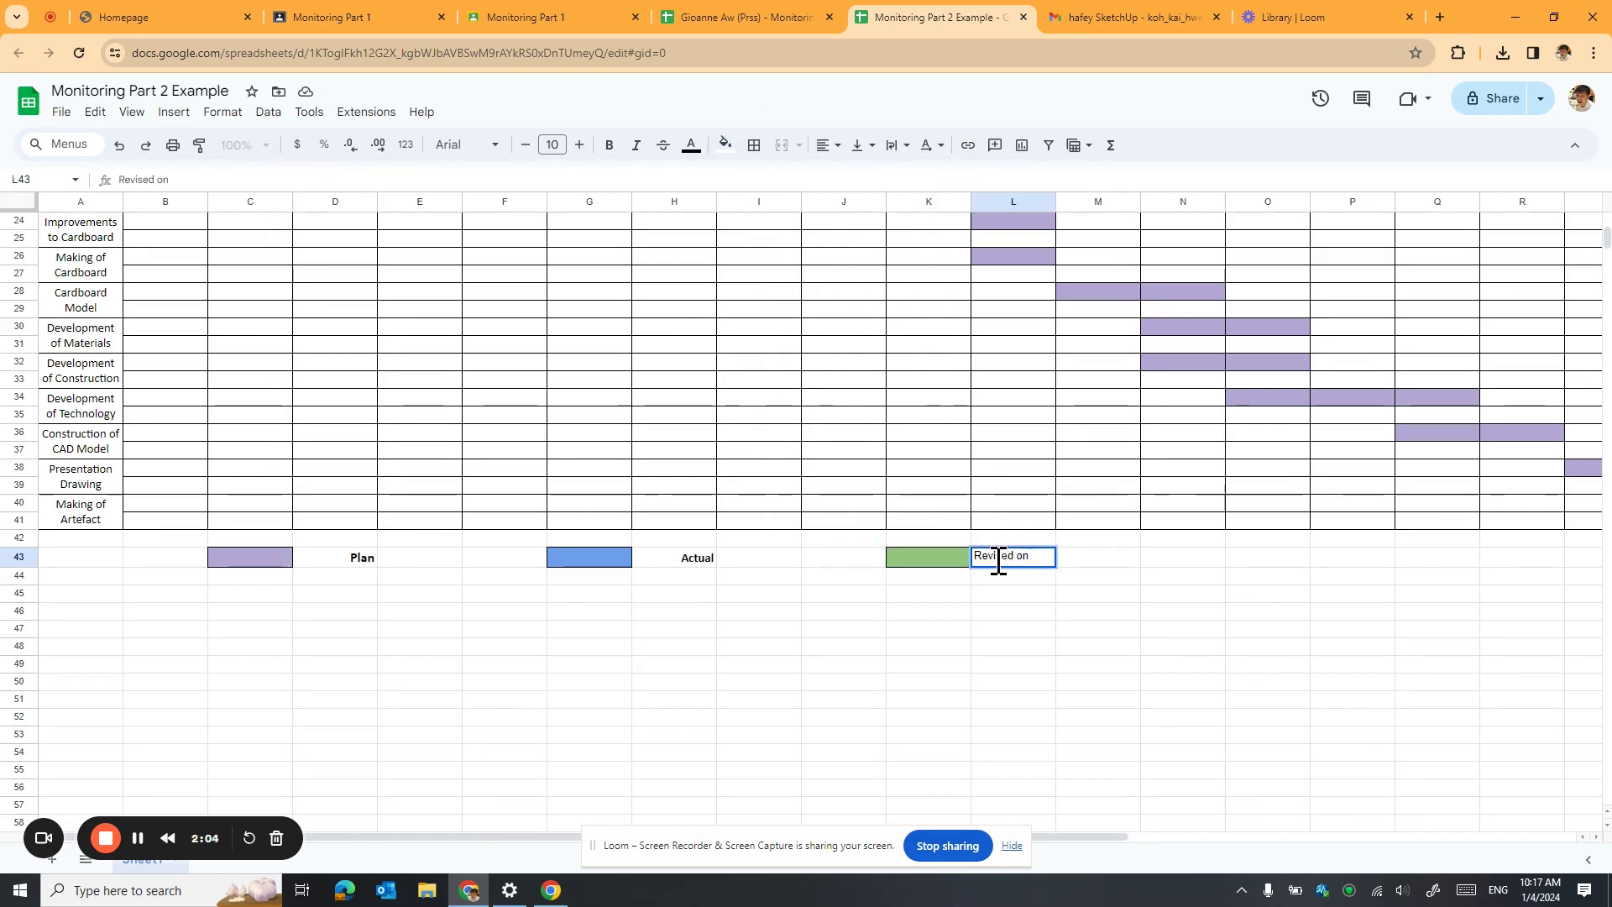
pyautogui.write('1 Apr')
pyautogui.click(932, 594)
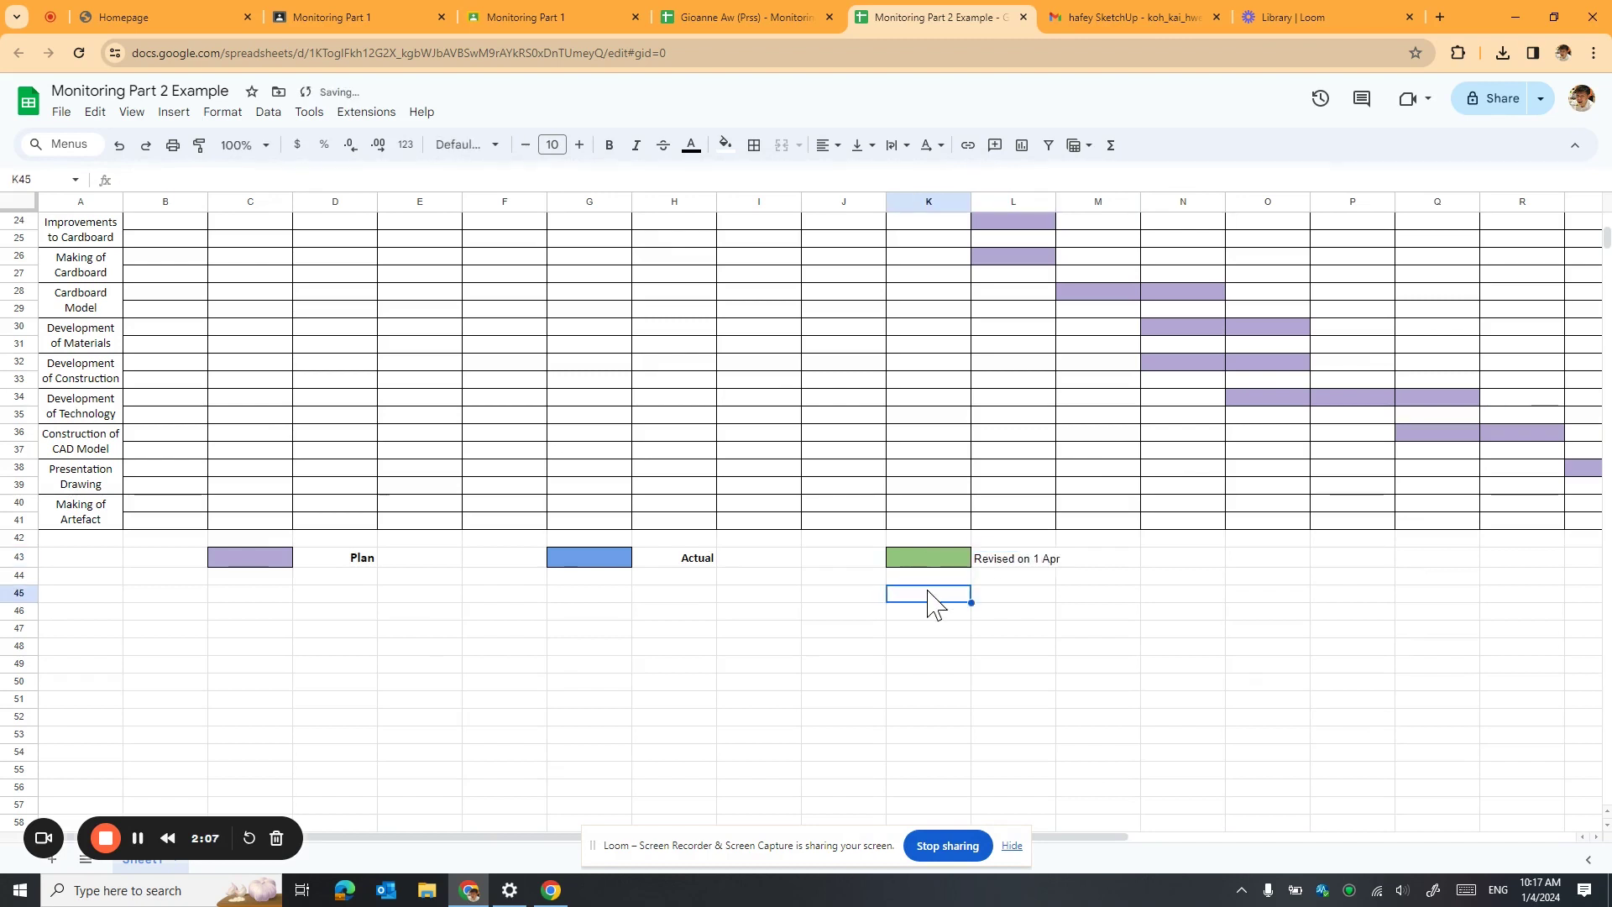
# Fill cells K20:L20 of the first Making of Cardboard row with the light green used for the revised plan.
pyautogui.scroll(5, 946, 565)
pyautogui.scroll(2, 883, 495)
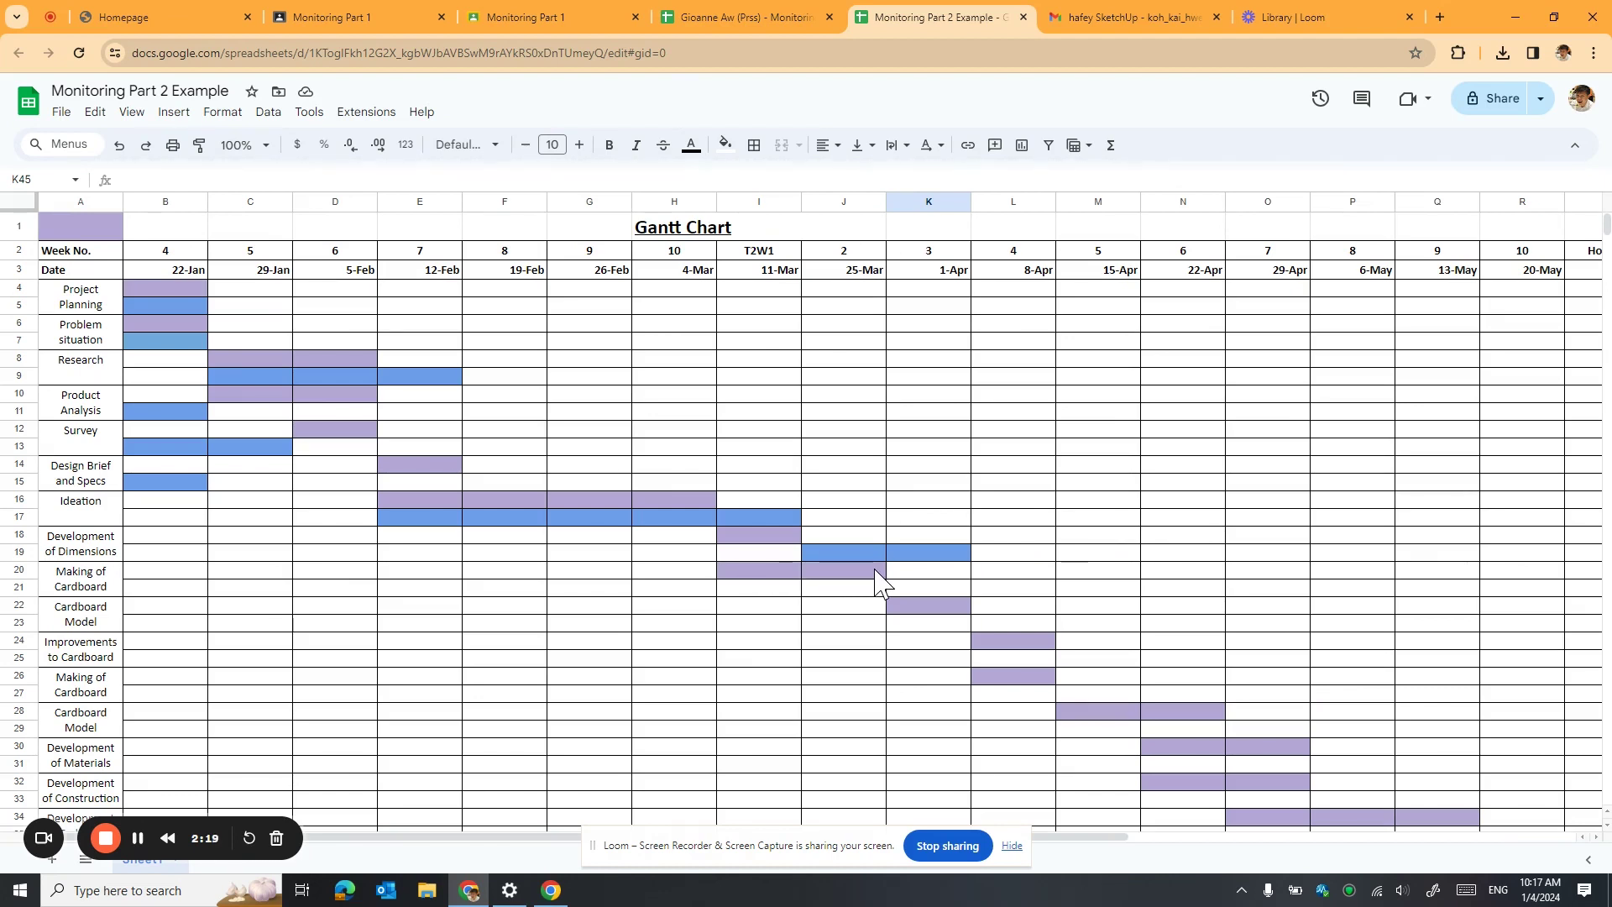
pyautogui.click(934, 574)
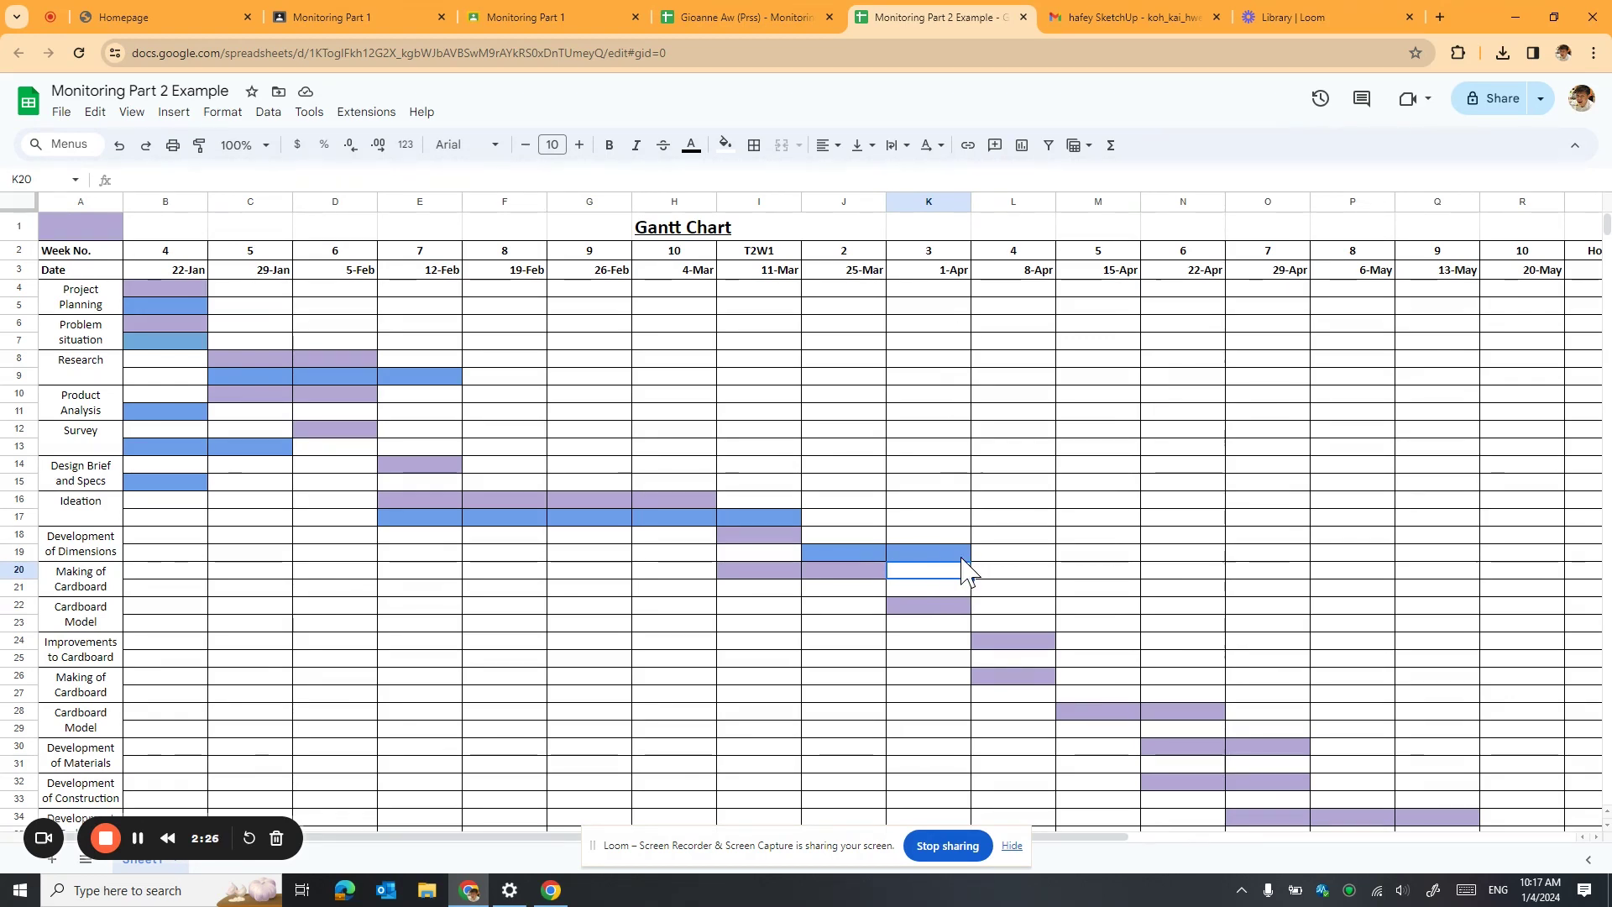
pyautogui.moveTo(940, 571); pyautogui.dragTo(1022, 579)
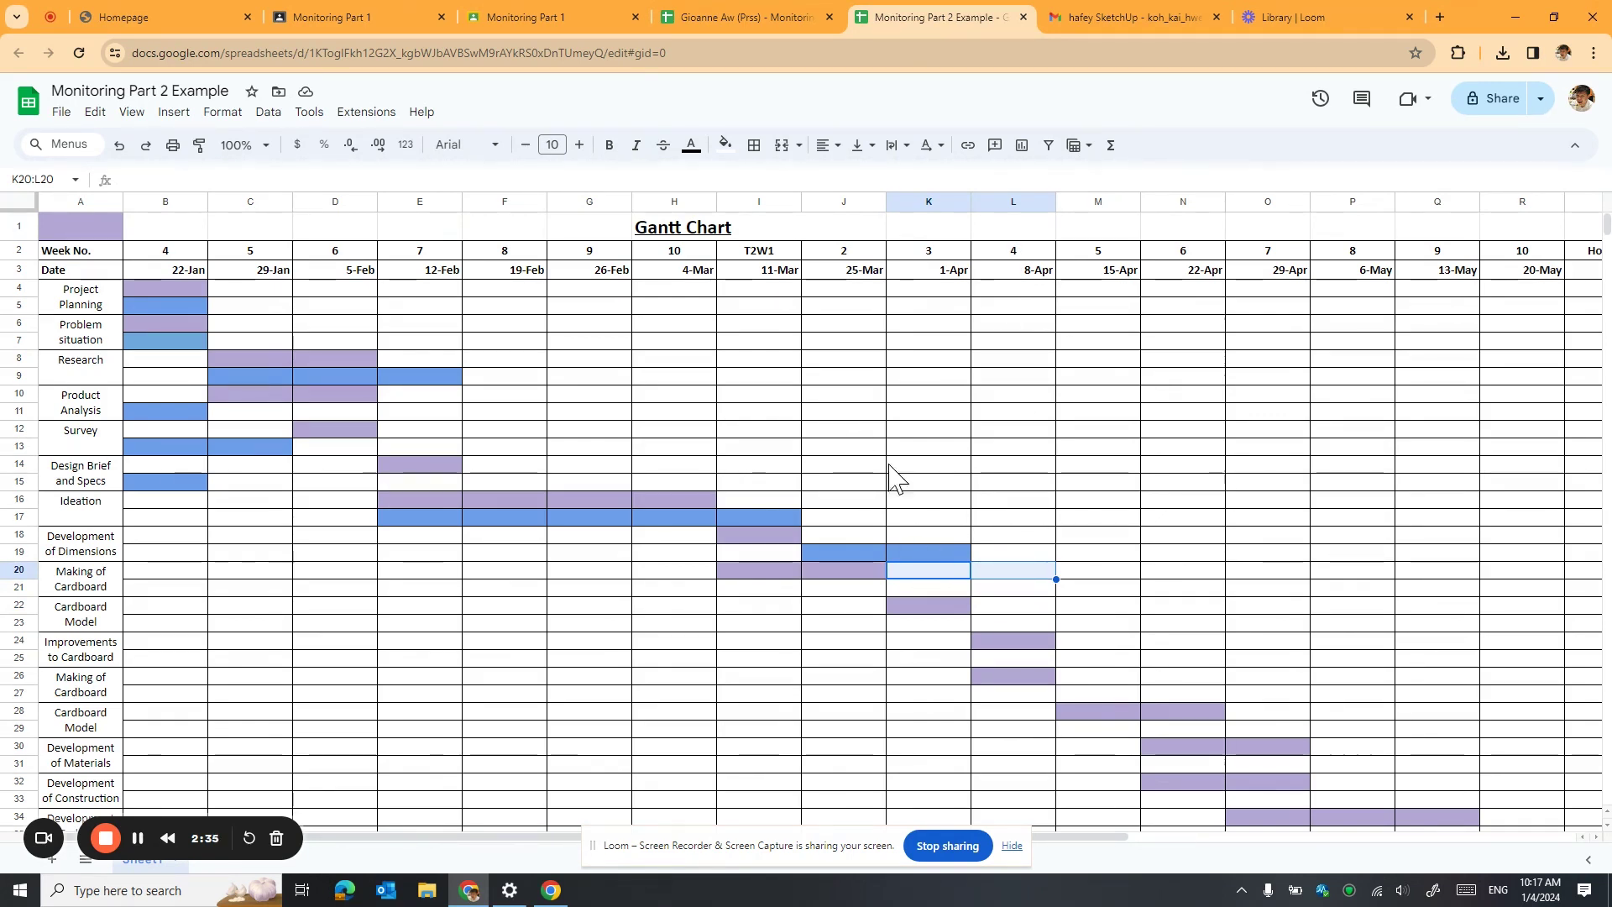
pyautogui.click(734, 151)
pyautogui.click(804, 278)
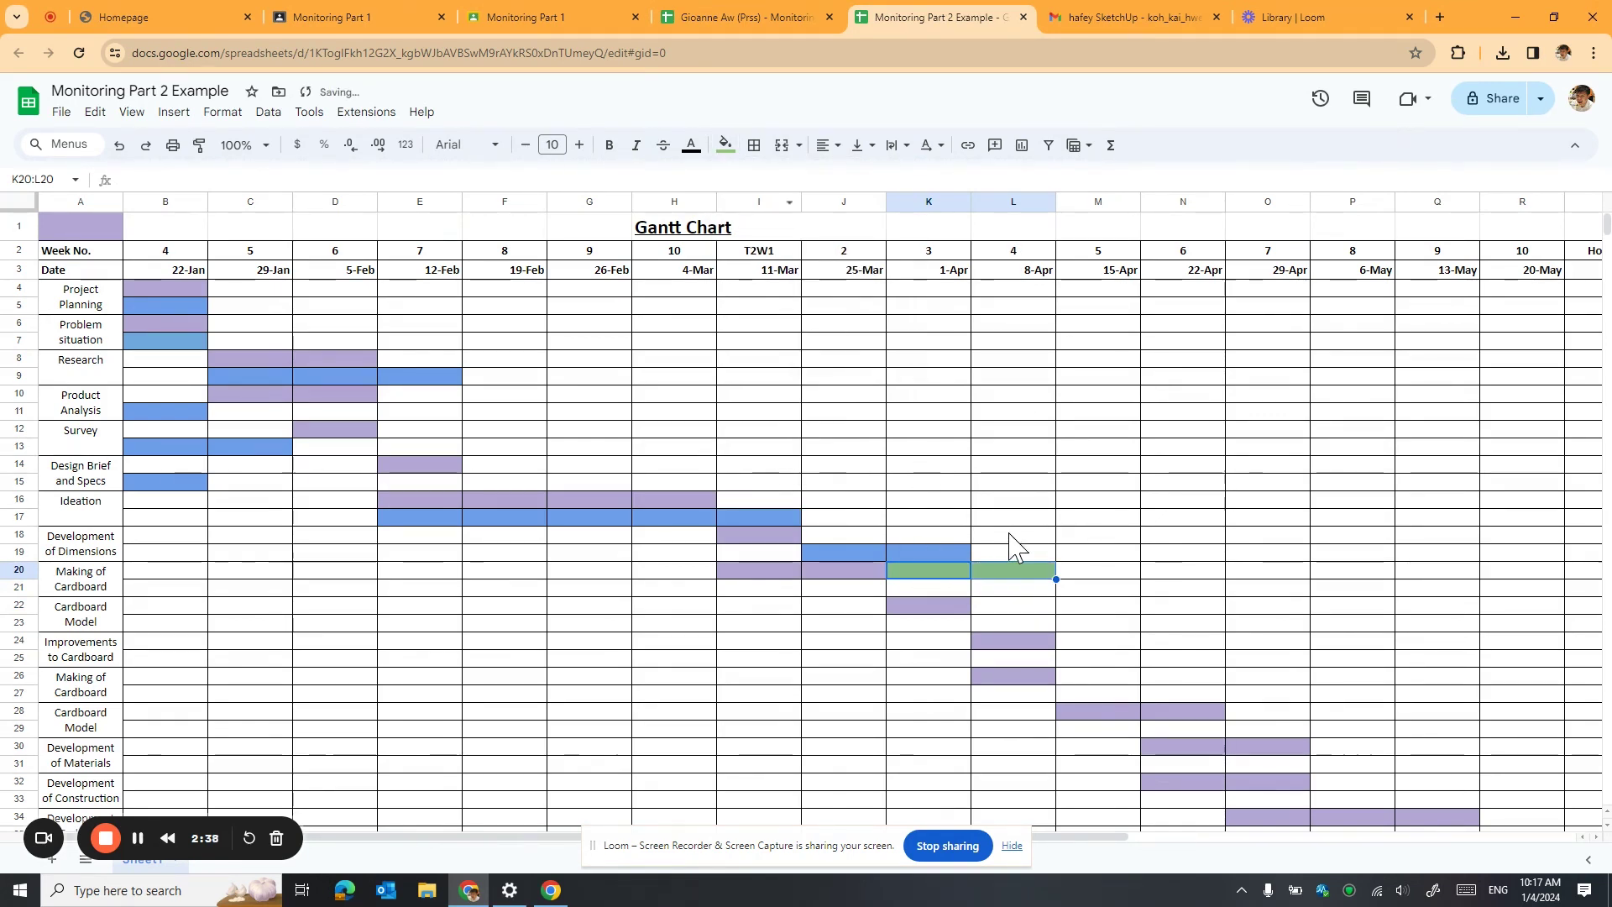
# Fill cell M22 of the Cardboard Model Evaluation row, week 5, with the light green used for the revised plan.
pyautogui.scroll(-3, 1018, 547)
pyautogui.scroll(1, 1018, 547)
pyautogui.scroll(3, 979, 468)
pyautogui.scroll(-2, 971, 467)
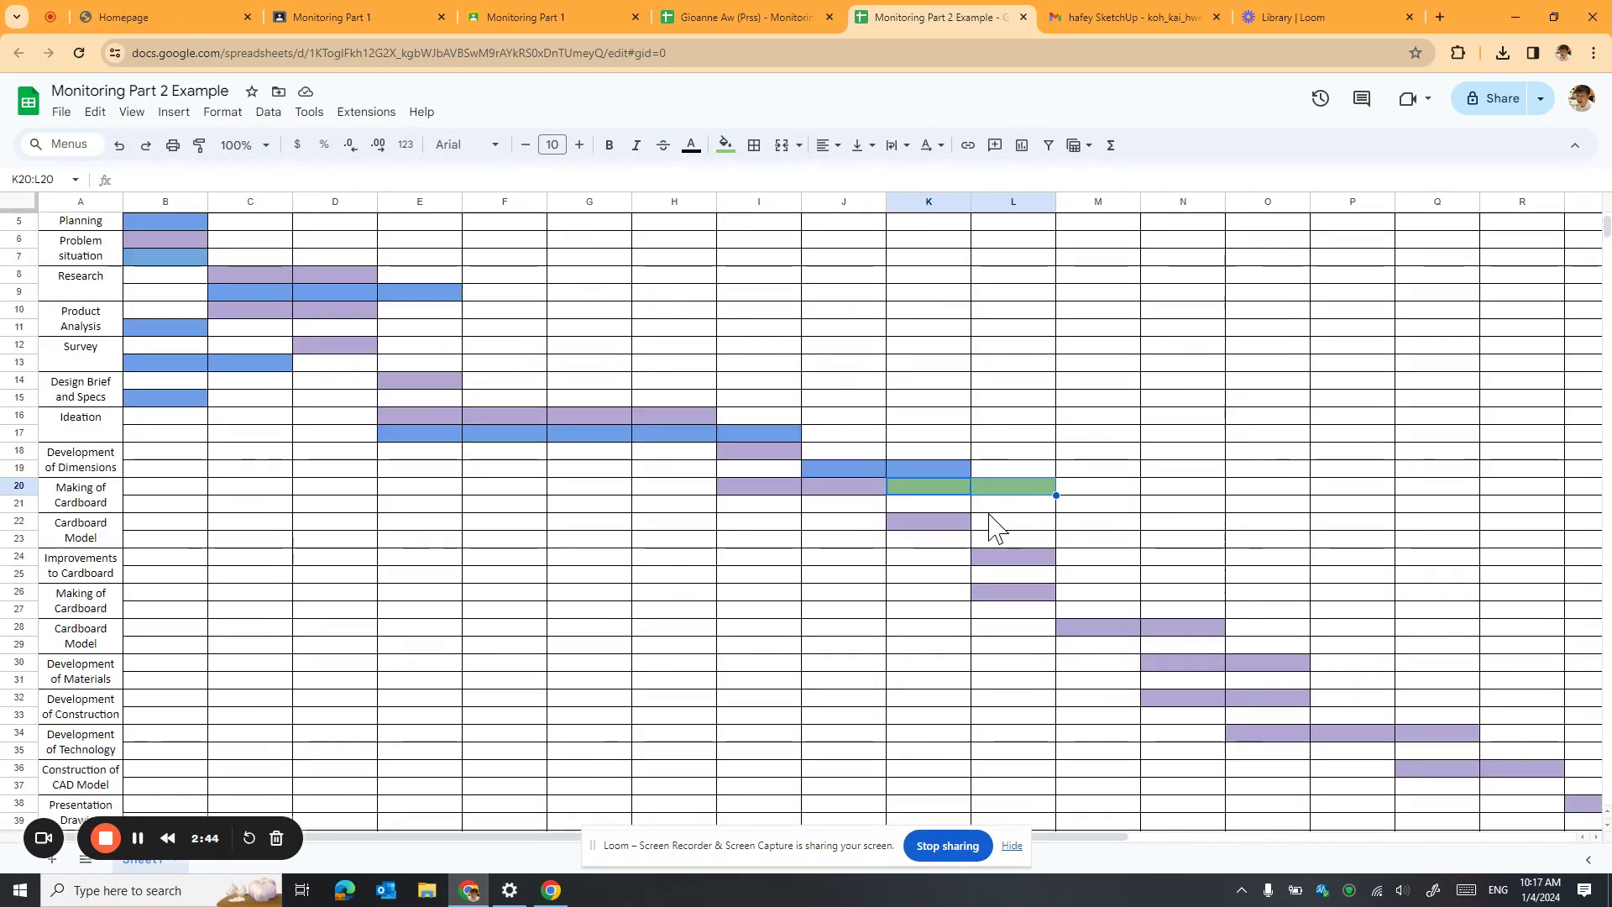
pyautogui.click(946, 529)
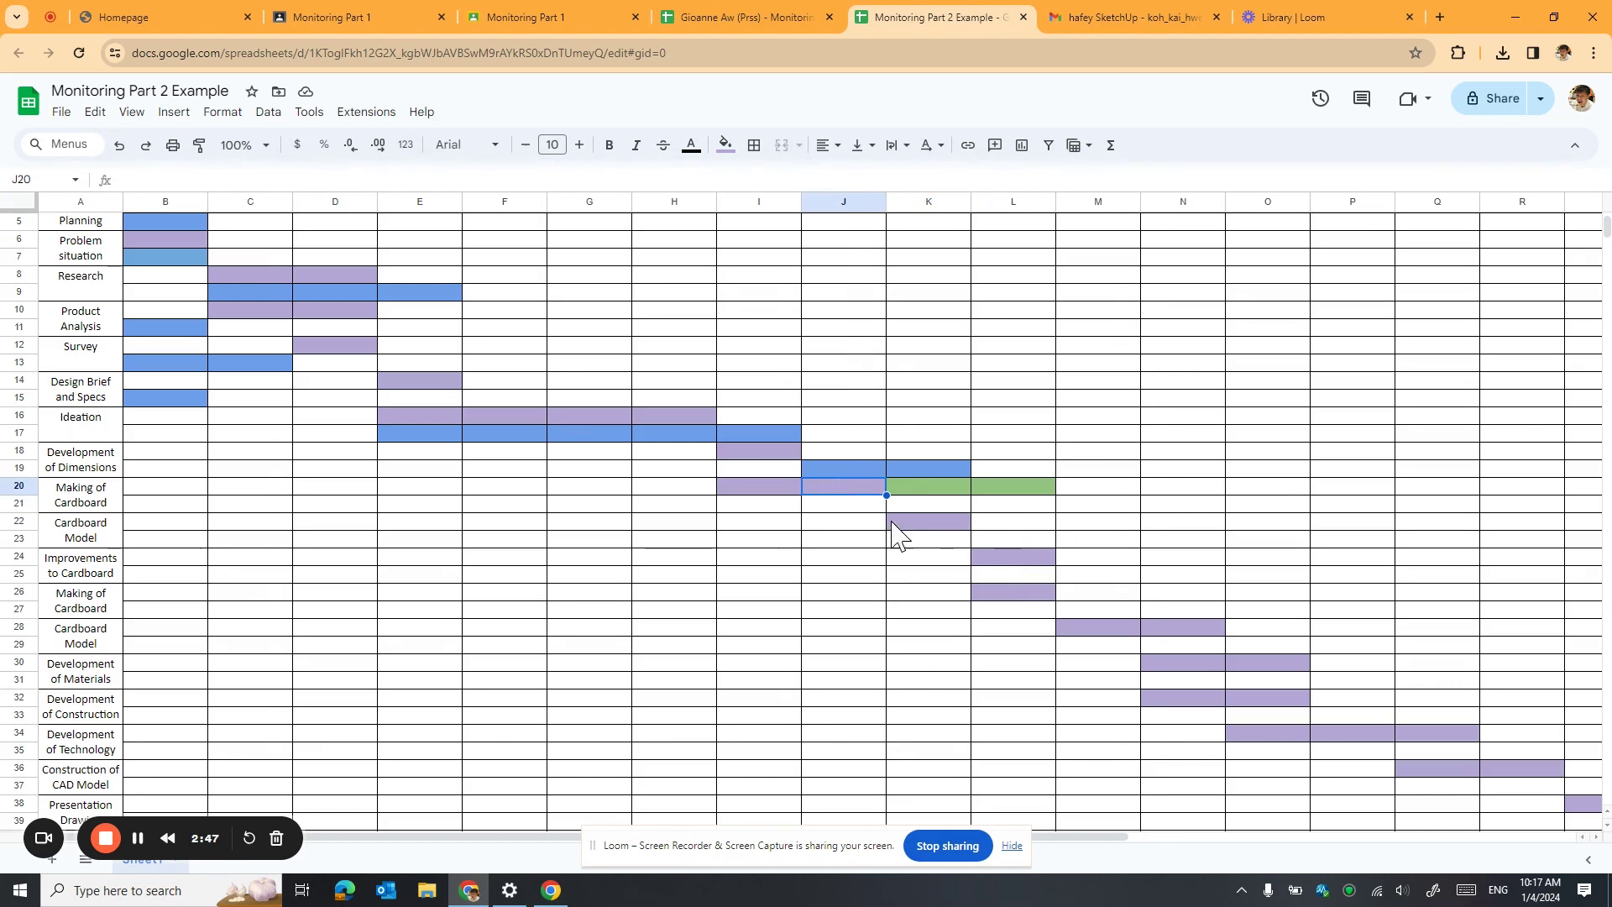
pyautogui.scroll(2, 1018, 499)
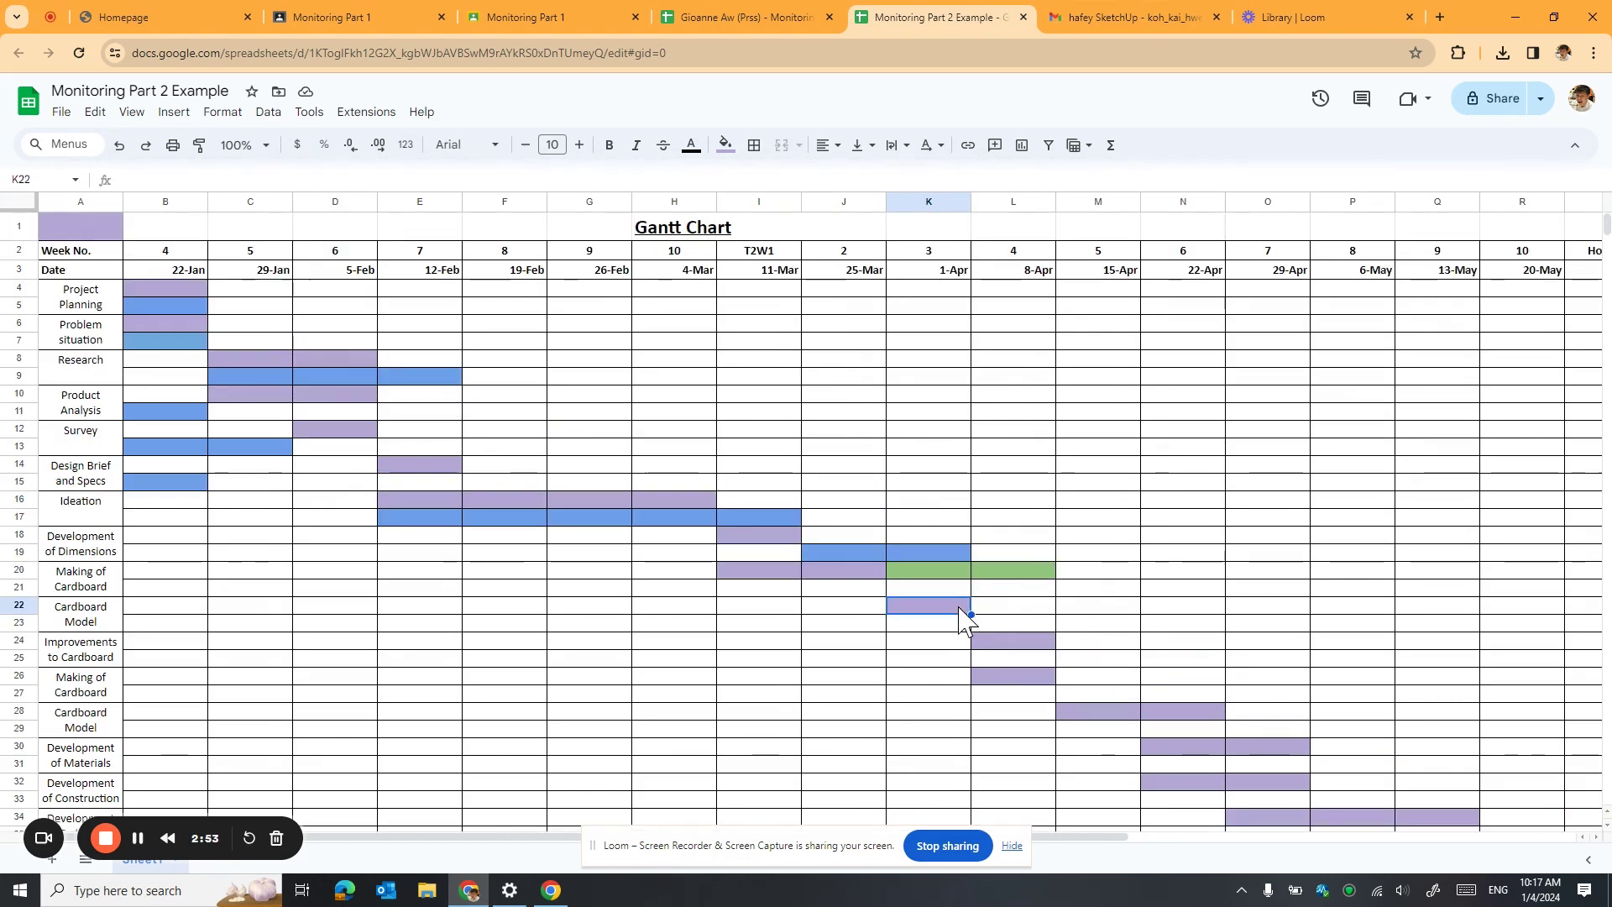
pyautogui.click(76, 619)
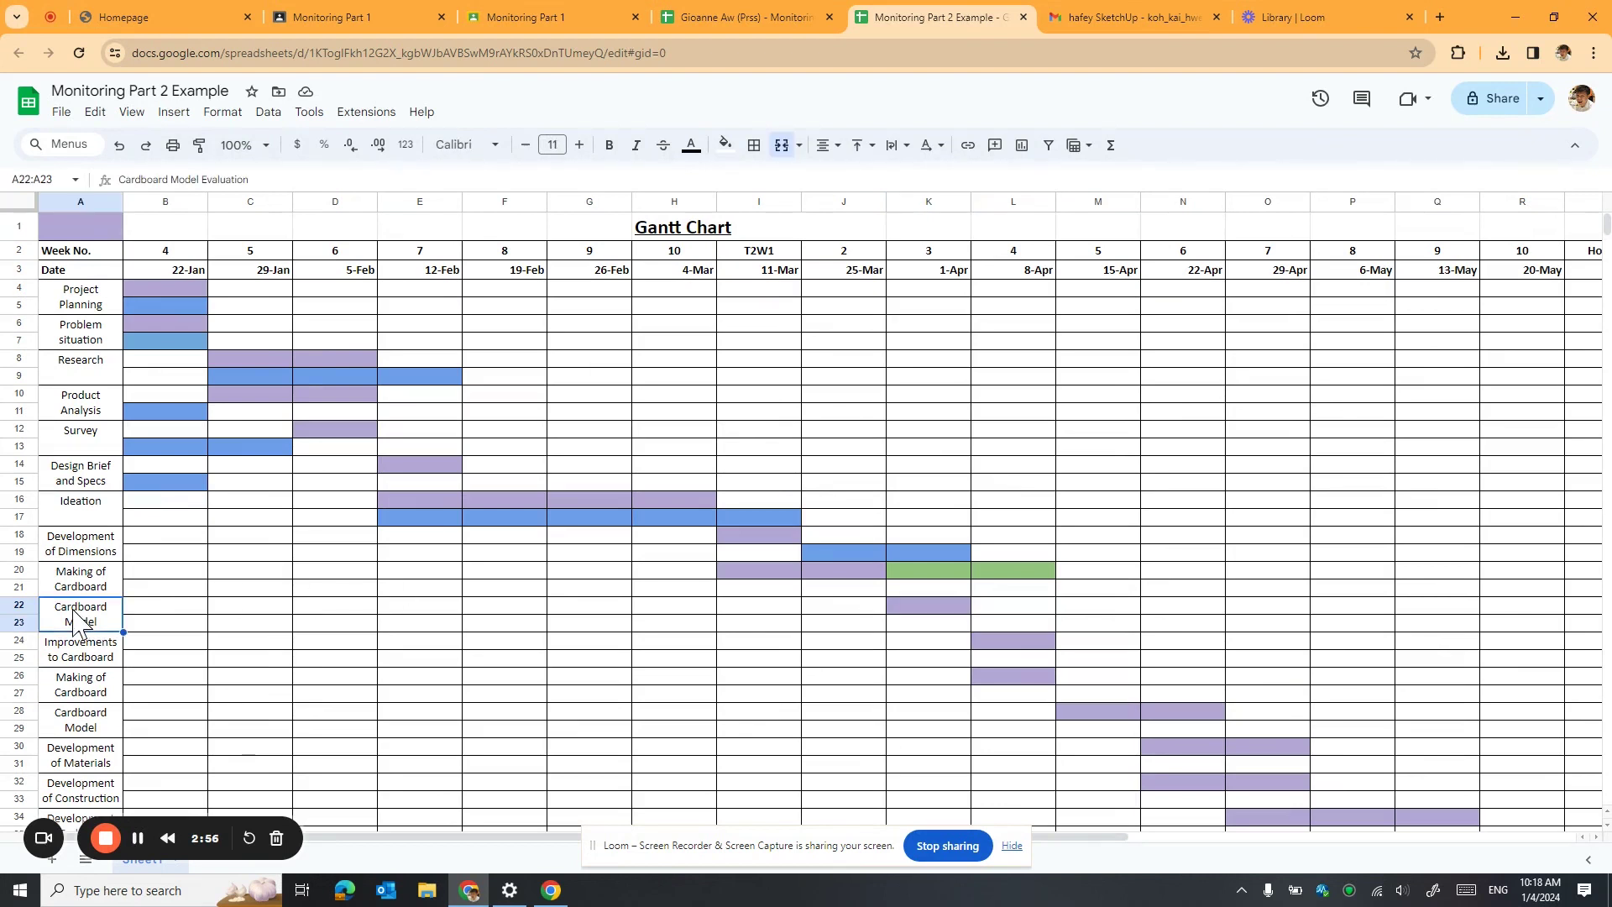
pyautogui.click(1071, 618)
pyautogui.click(726, 144)
pyautogui.click(790, 248)
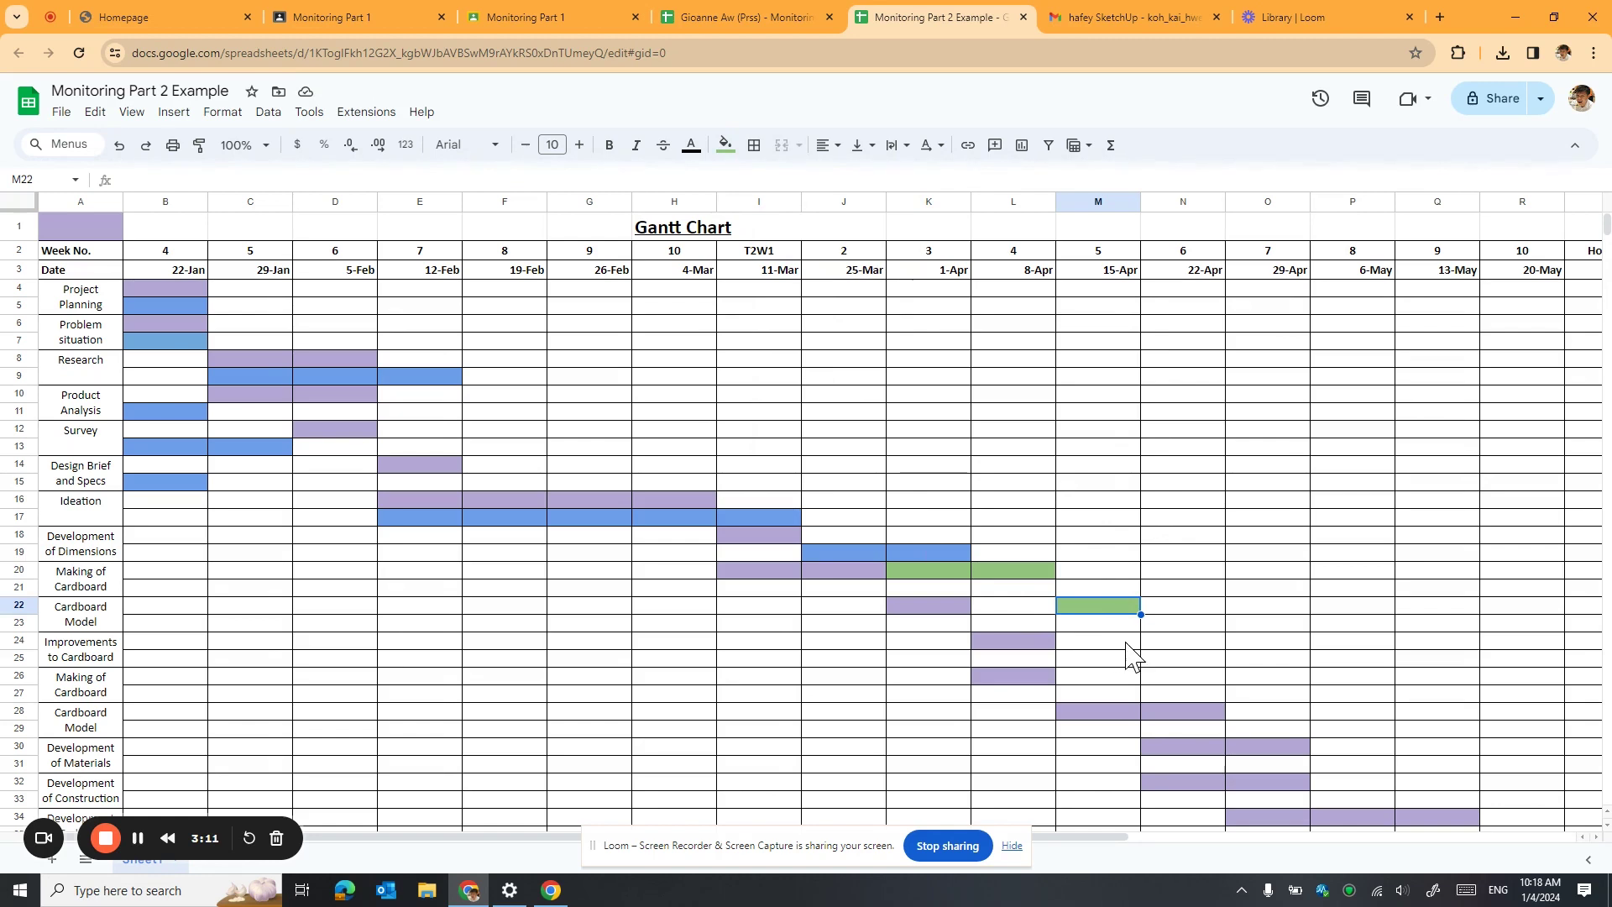
# Fill cell N24 of the Improvements to Cardboard row, week 6, with the light green used for the revised plan.
pyautogui.click(1150, 643)
pyautogui.scroll(-3, 1151, 651)
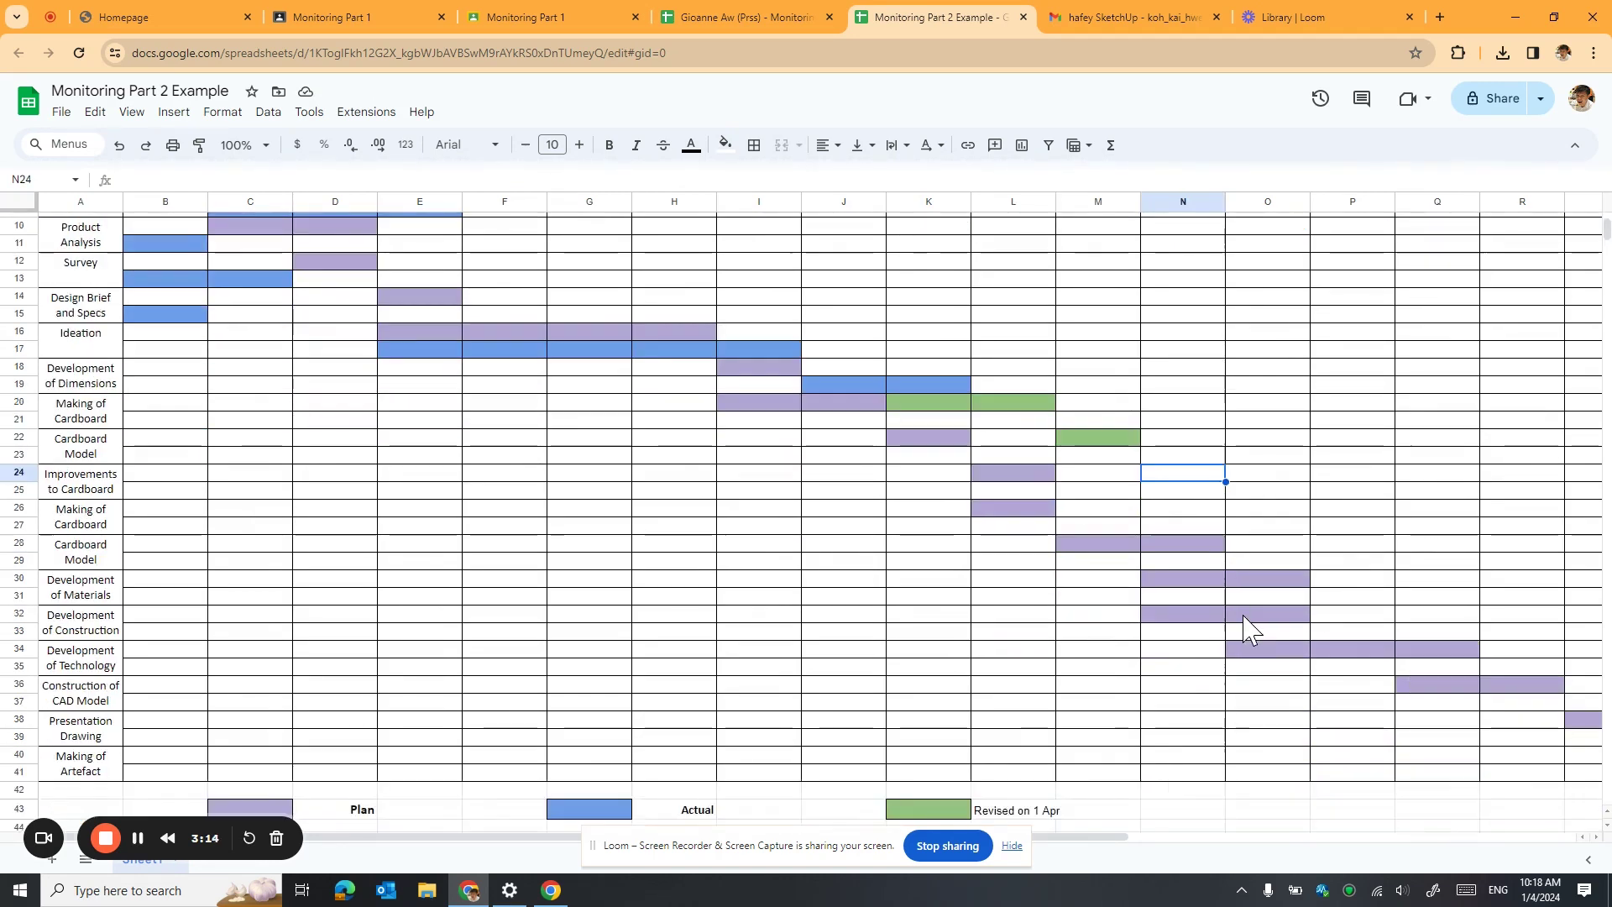
pyautogui.scroll(2, 1147, 520)
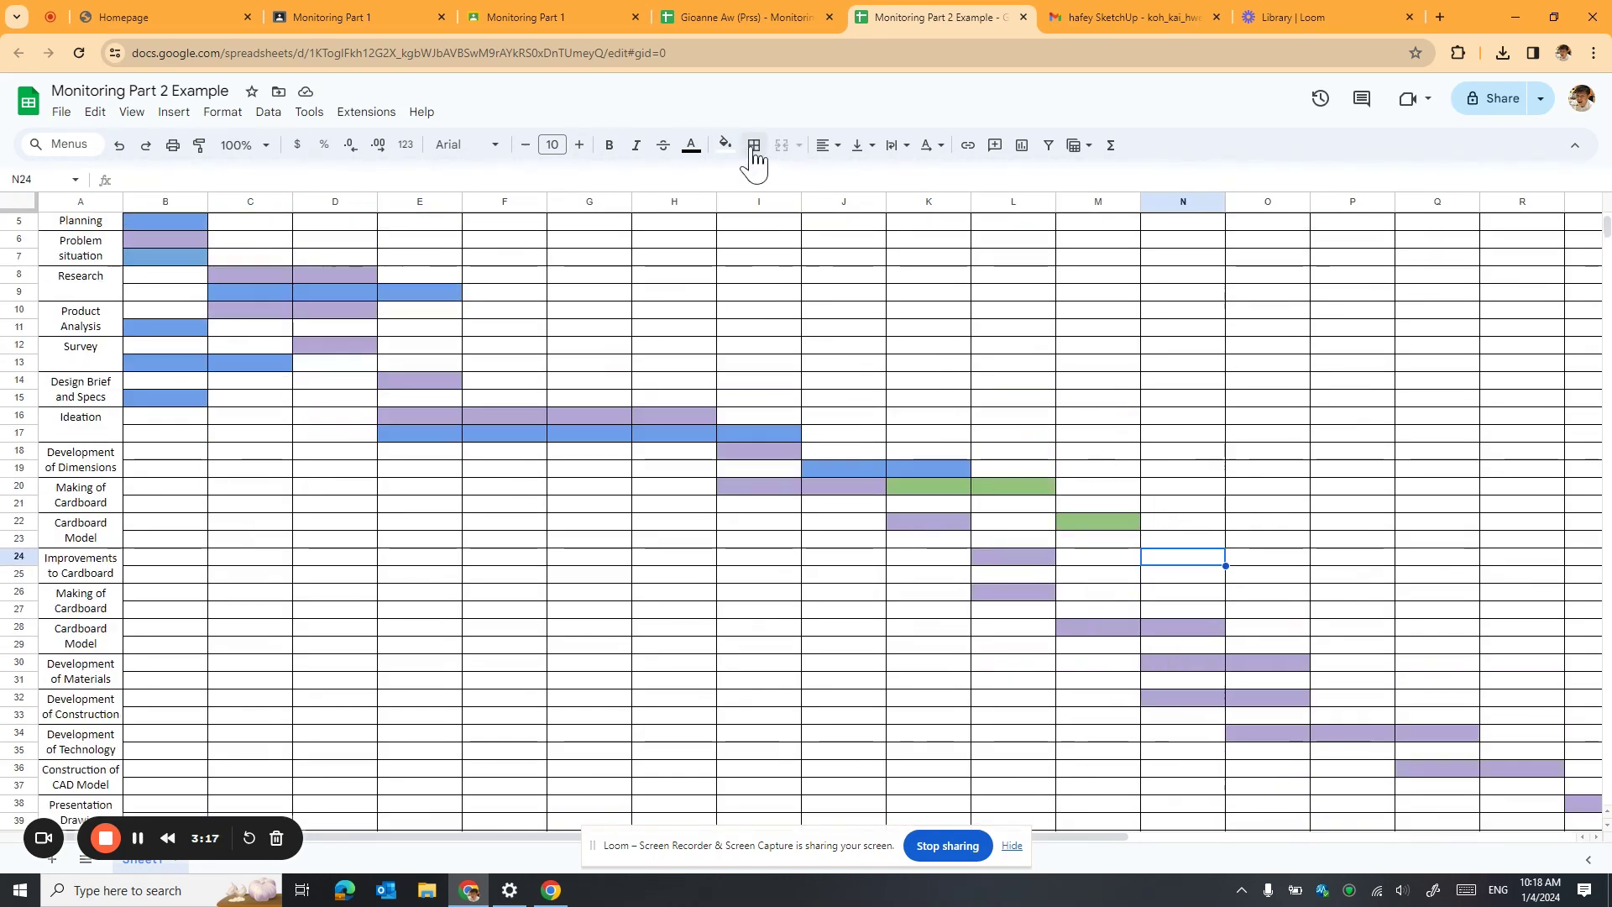
pyautogui.scroll(2, 1041, 537)
pyautogui.scroll(-2, 1162, 621)
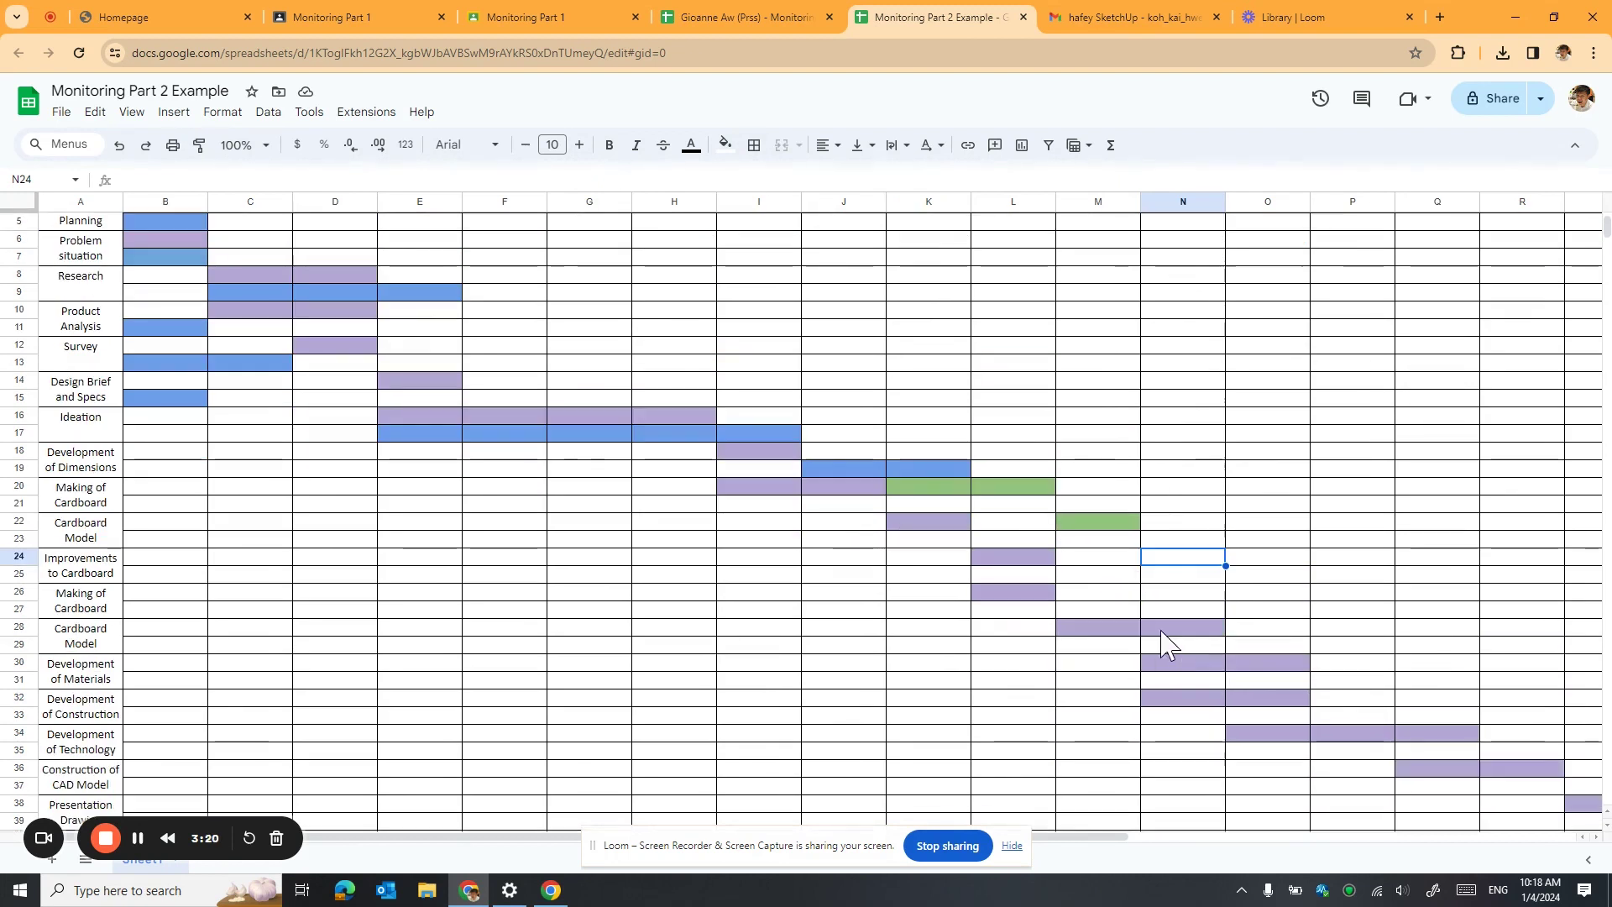
pyautogui.click(727, 147)
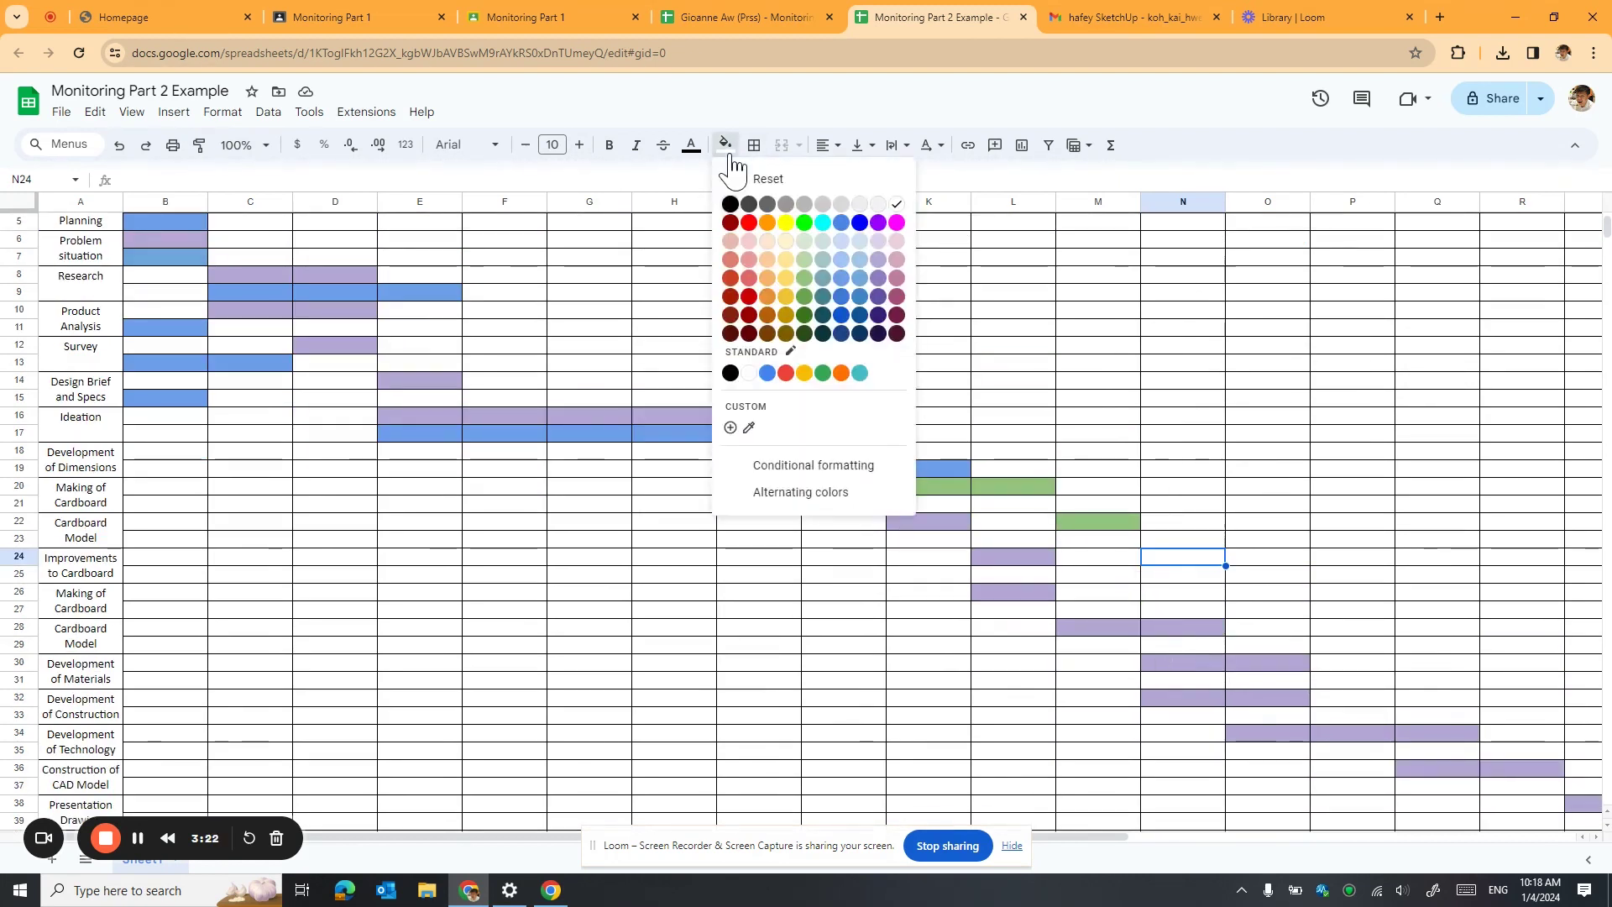
pyautogui.click(802, 284)
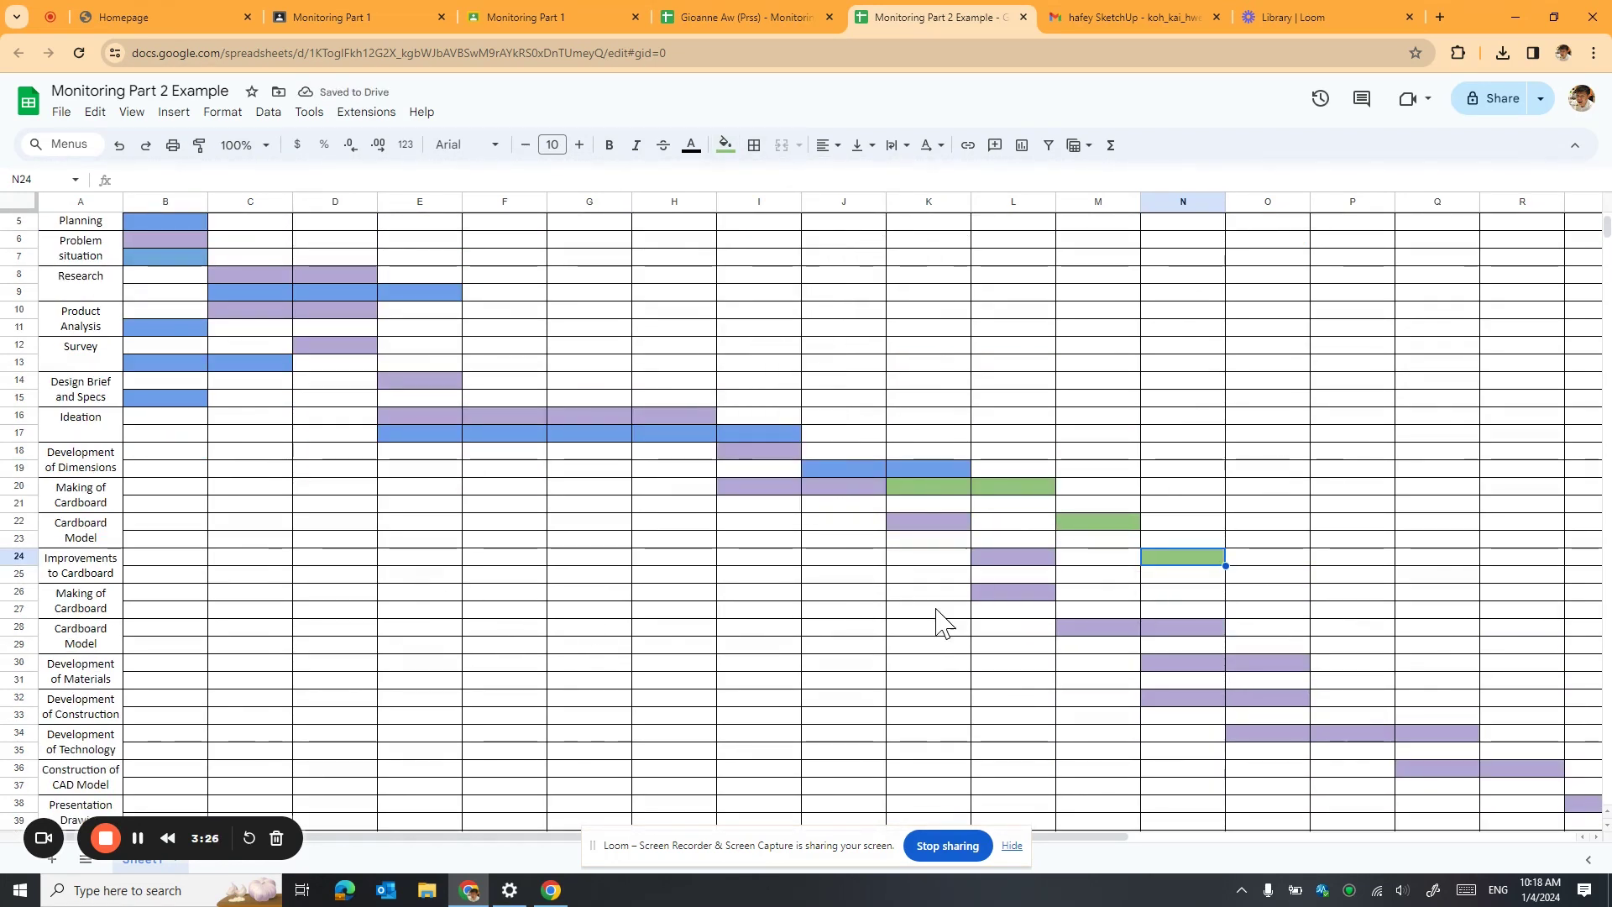
# Fill cell N26 of the Making of Cardboard Model 2 row, week 6, with the revised-plan light green.
pyautogui.click(80, 610)
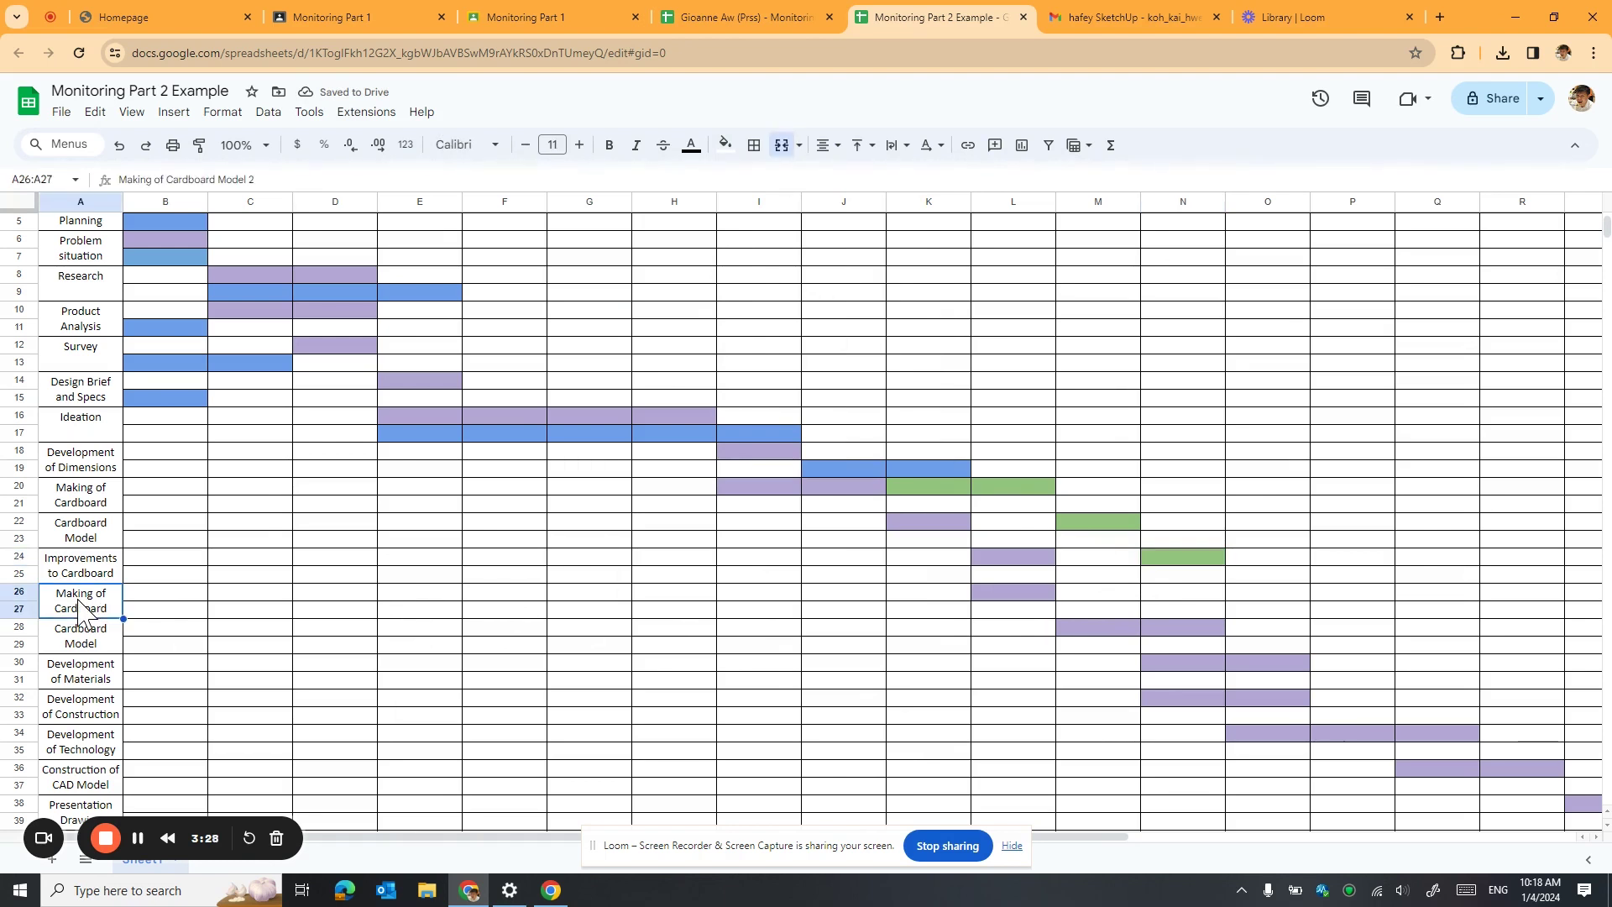
pyautogui.click(1171, 594)
pyautogui.click(727, 145)
pyautogui.click(802, 284)
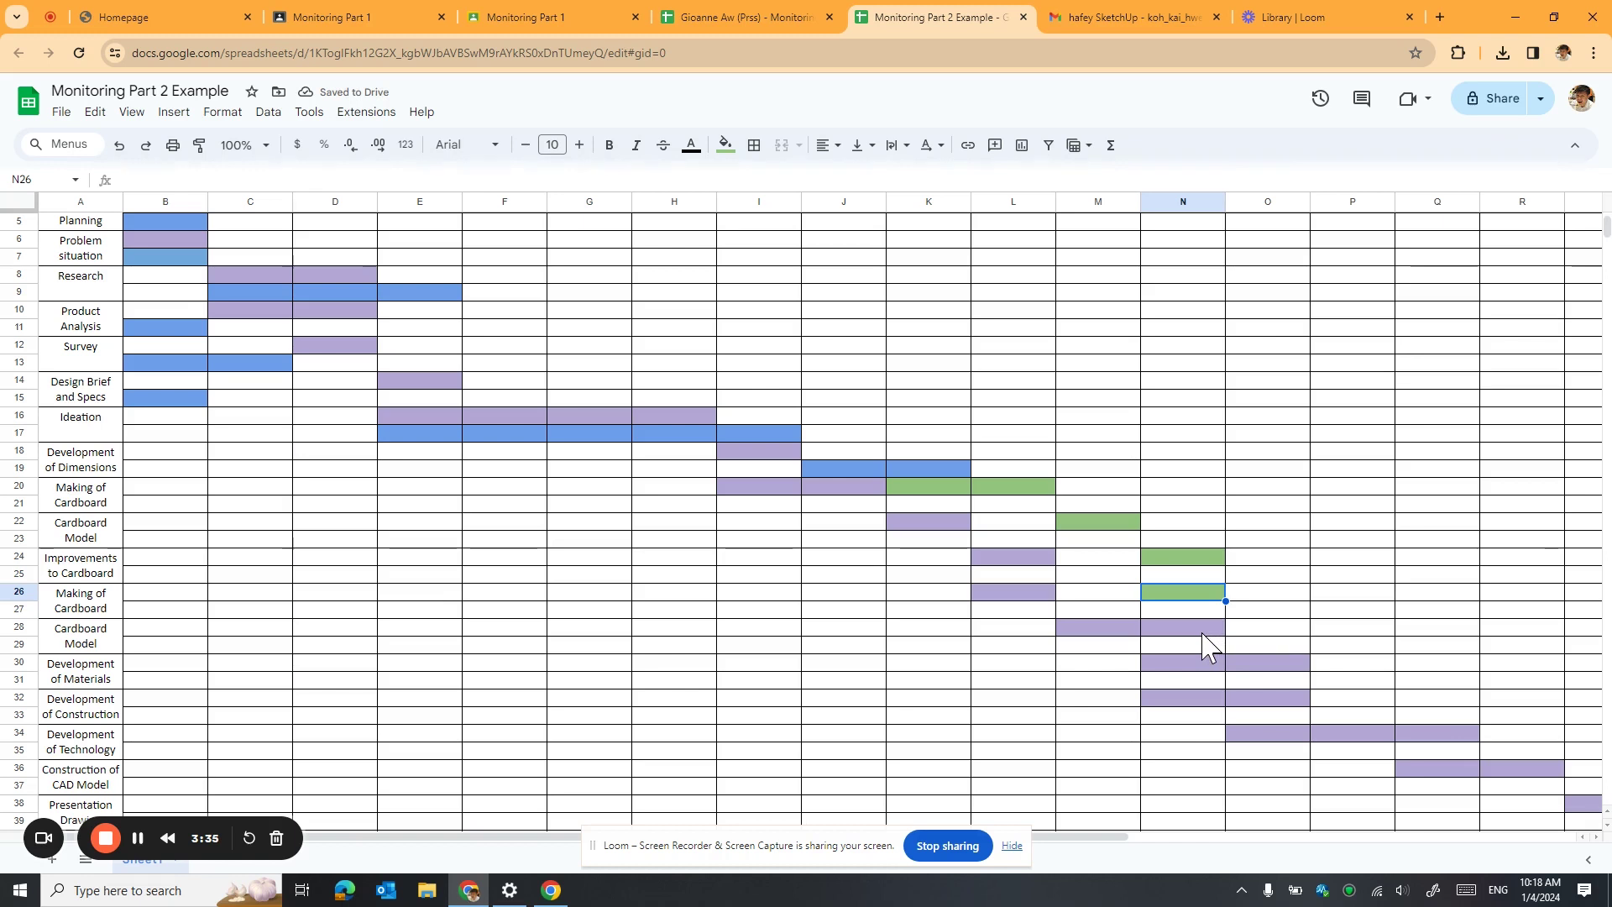
# Fill cell O28 of the Cardboard Model Evaluation 2 row, week 7, with the revised-plan light green.
pyautogui.click(72, 648)
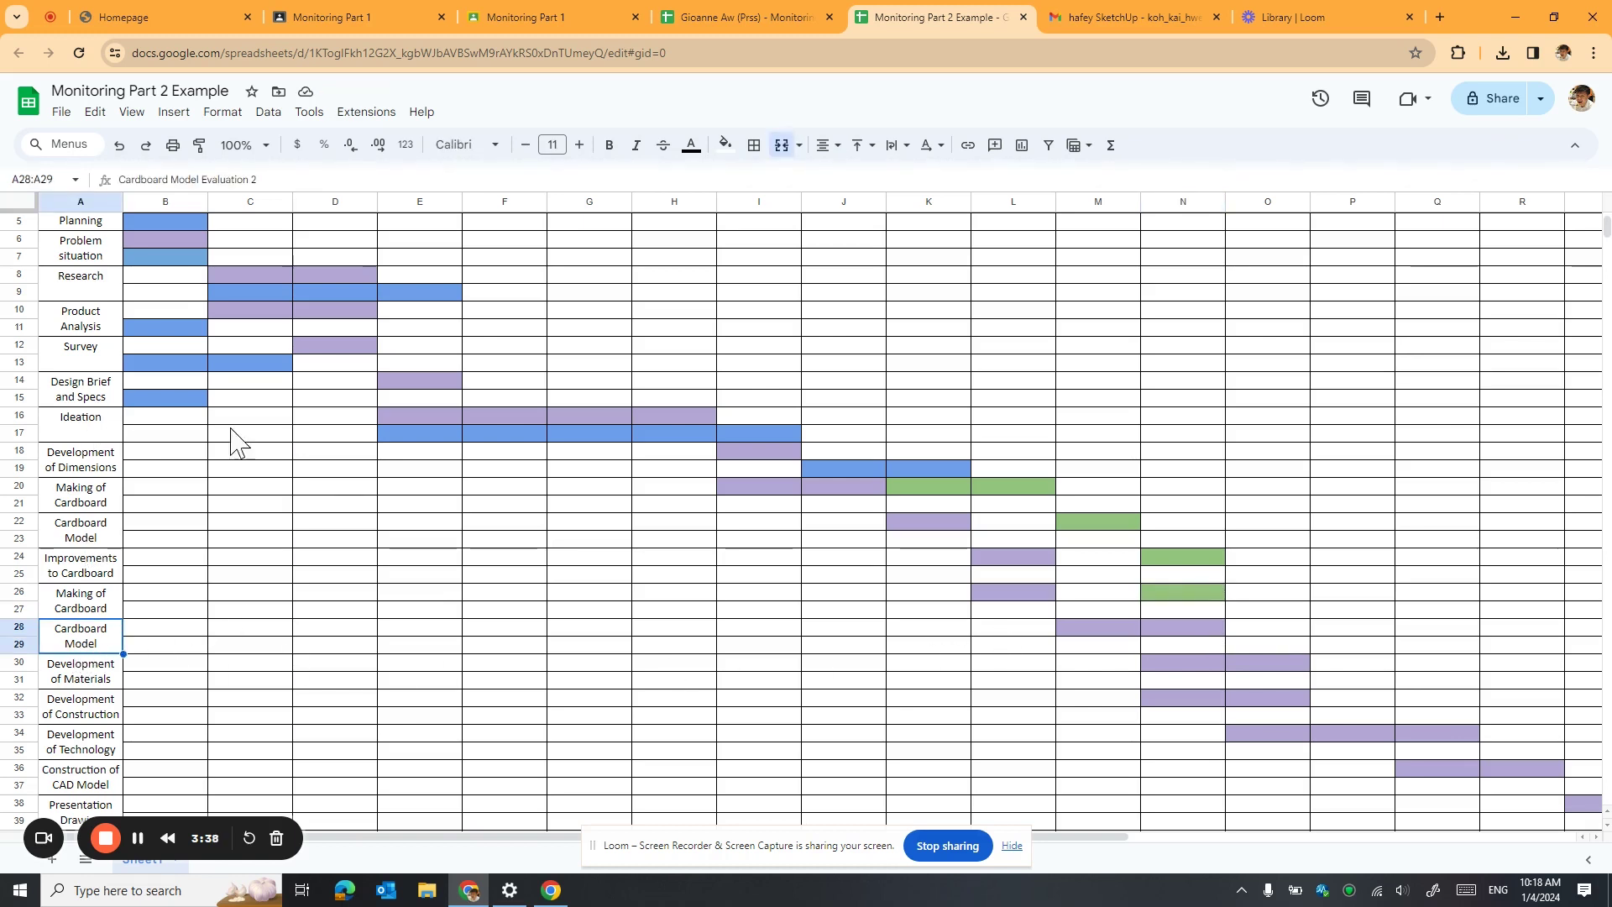
pyautogui.click(1242, 631)
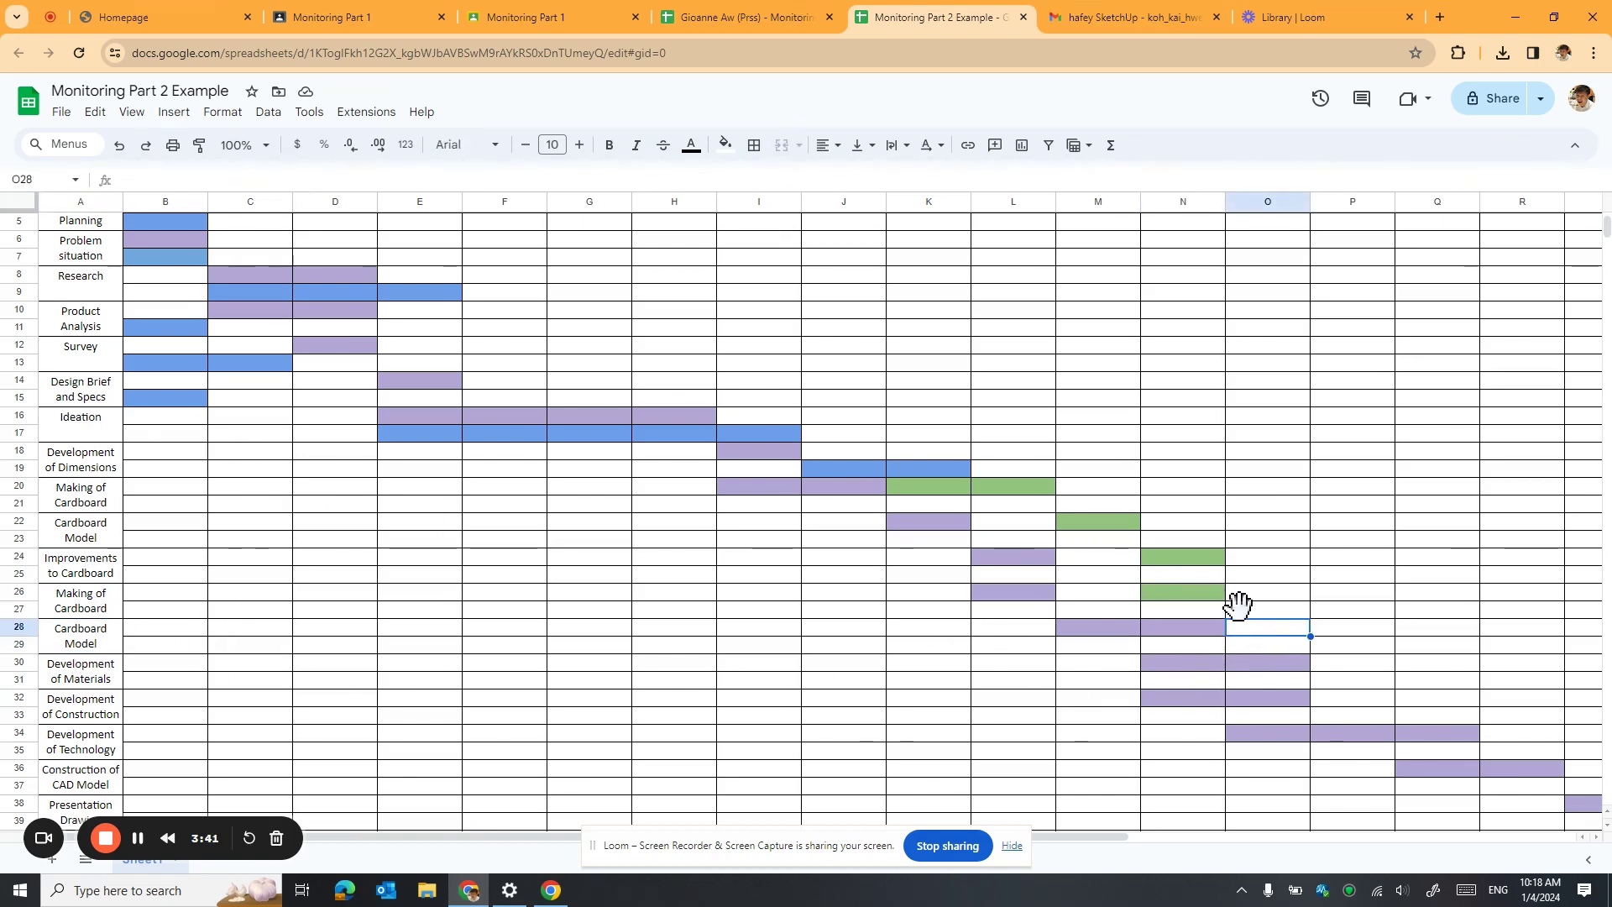
pyautogui.click(725, 144)
pyautogui.click(808, 281)
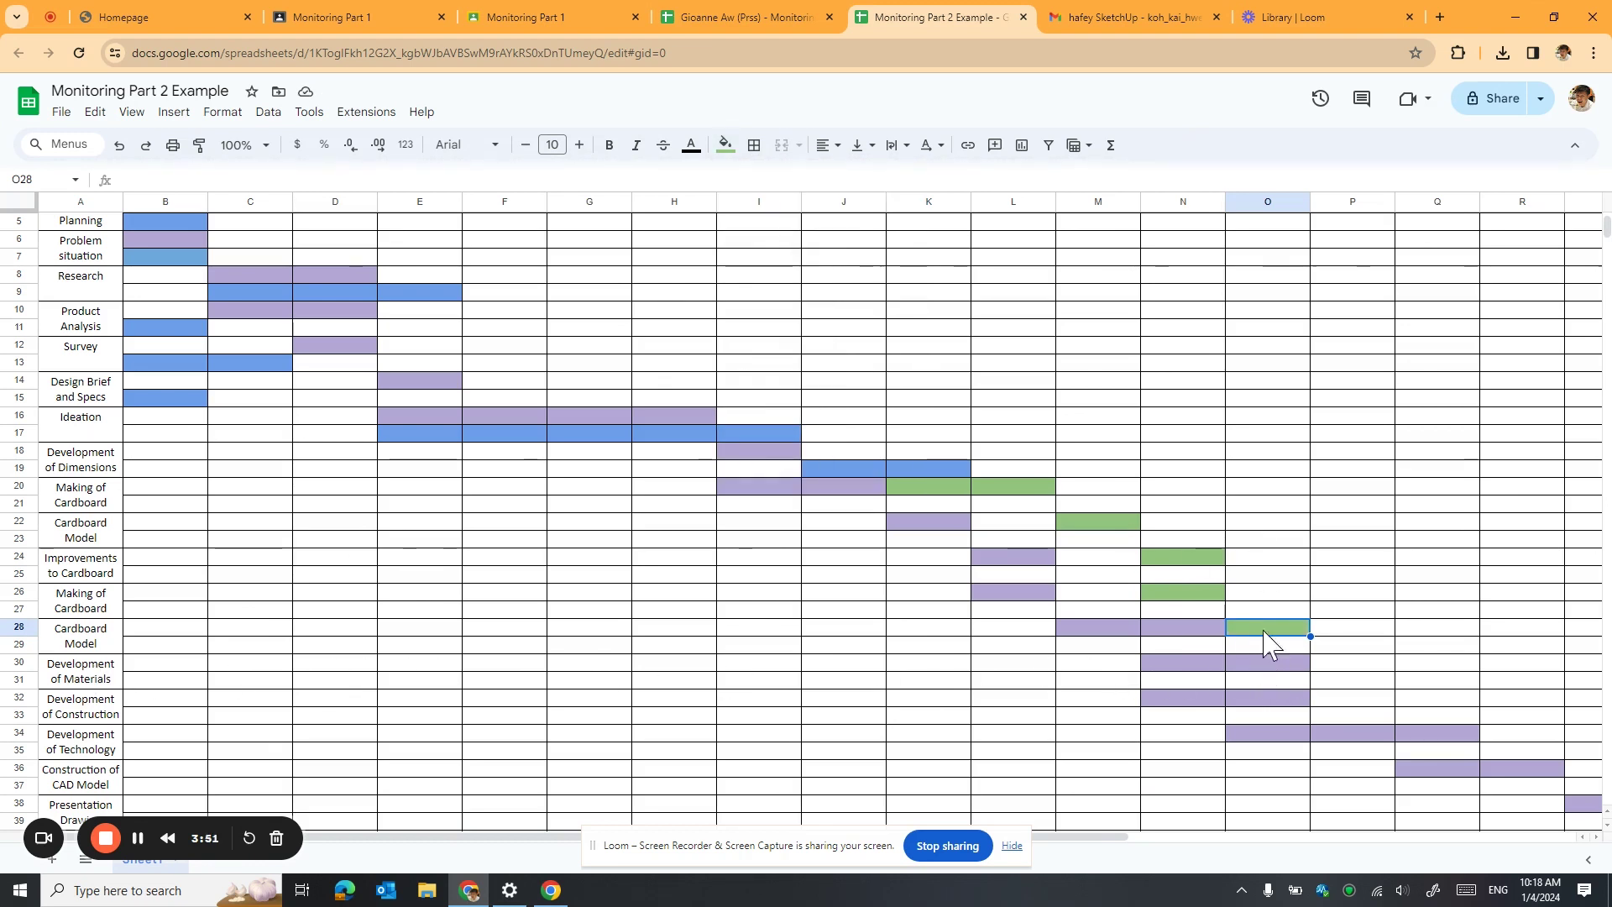
pyautogui.scroll(2, 1259, 605)
pyautogui.scroll(-2, 1302, 655)
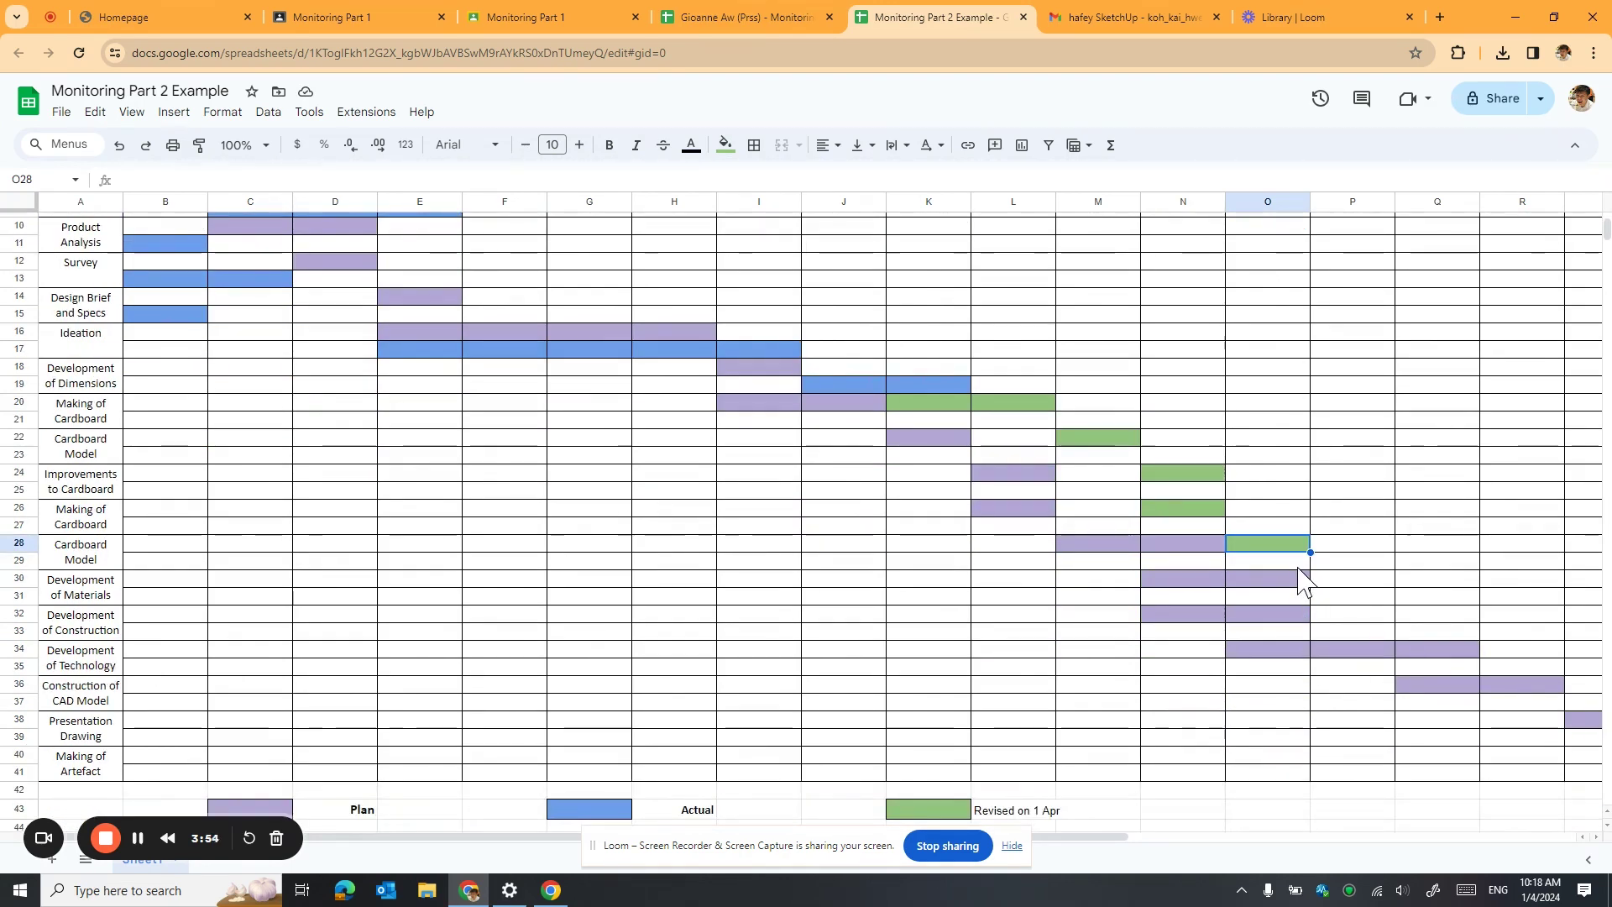
pyautogui.scroll(2, 1293, 579)
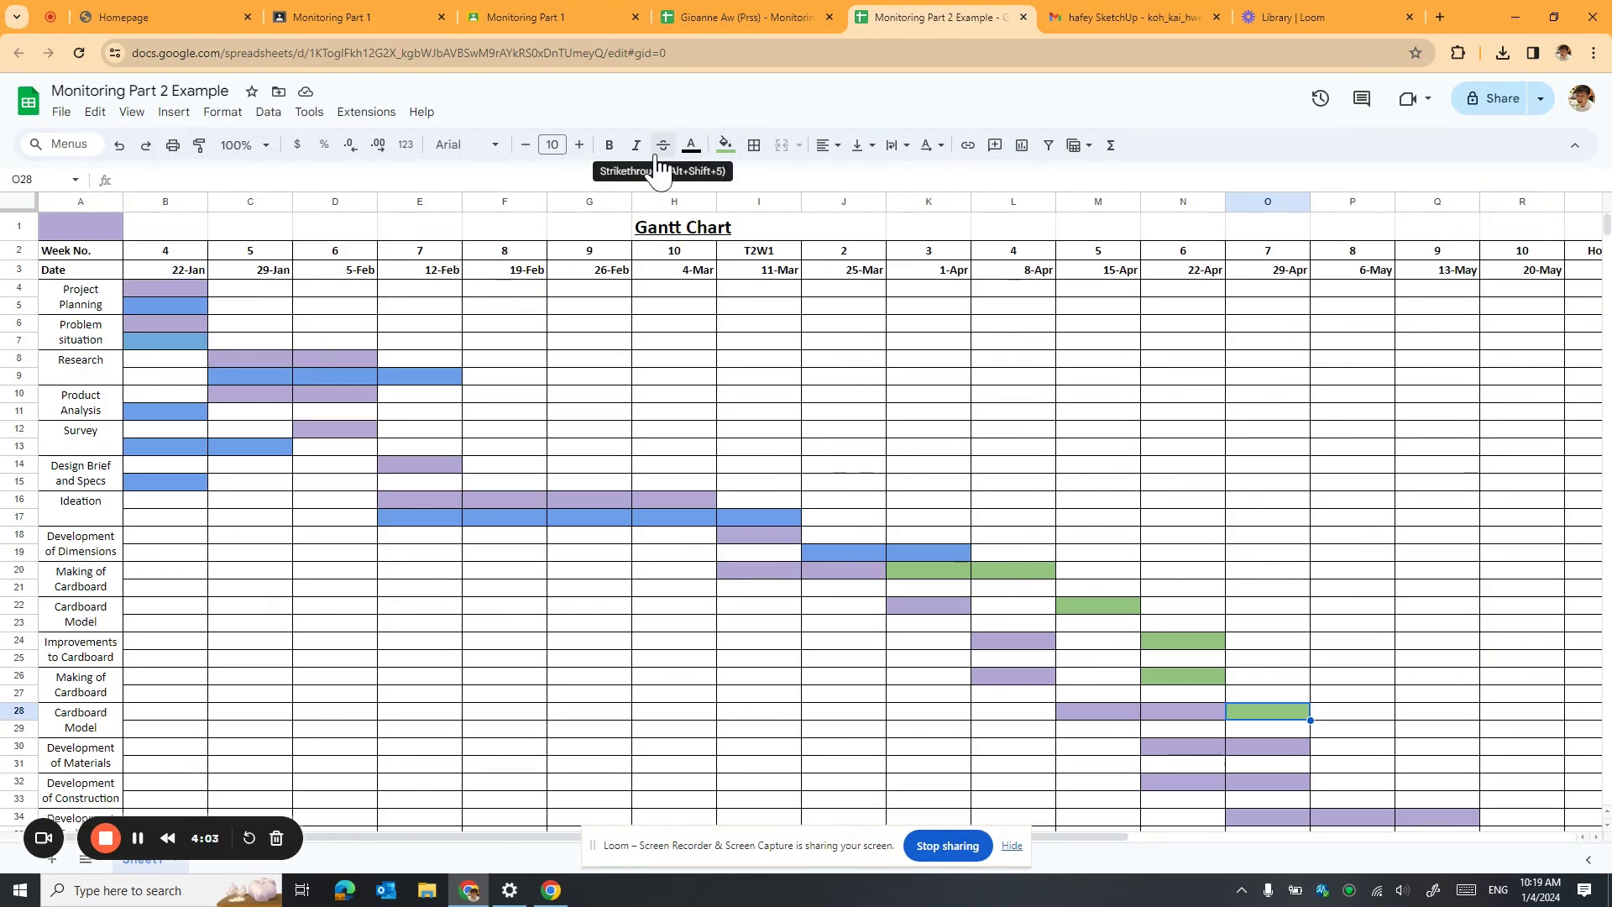
pyautogui.click(173, 112)
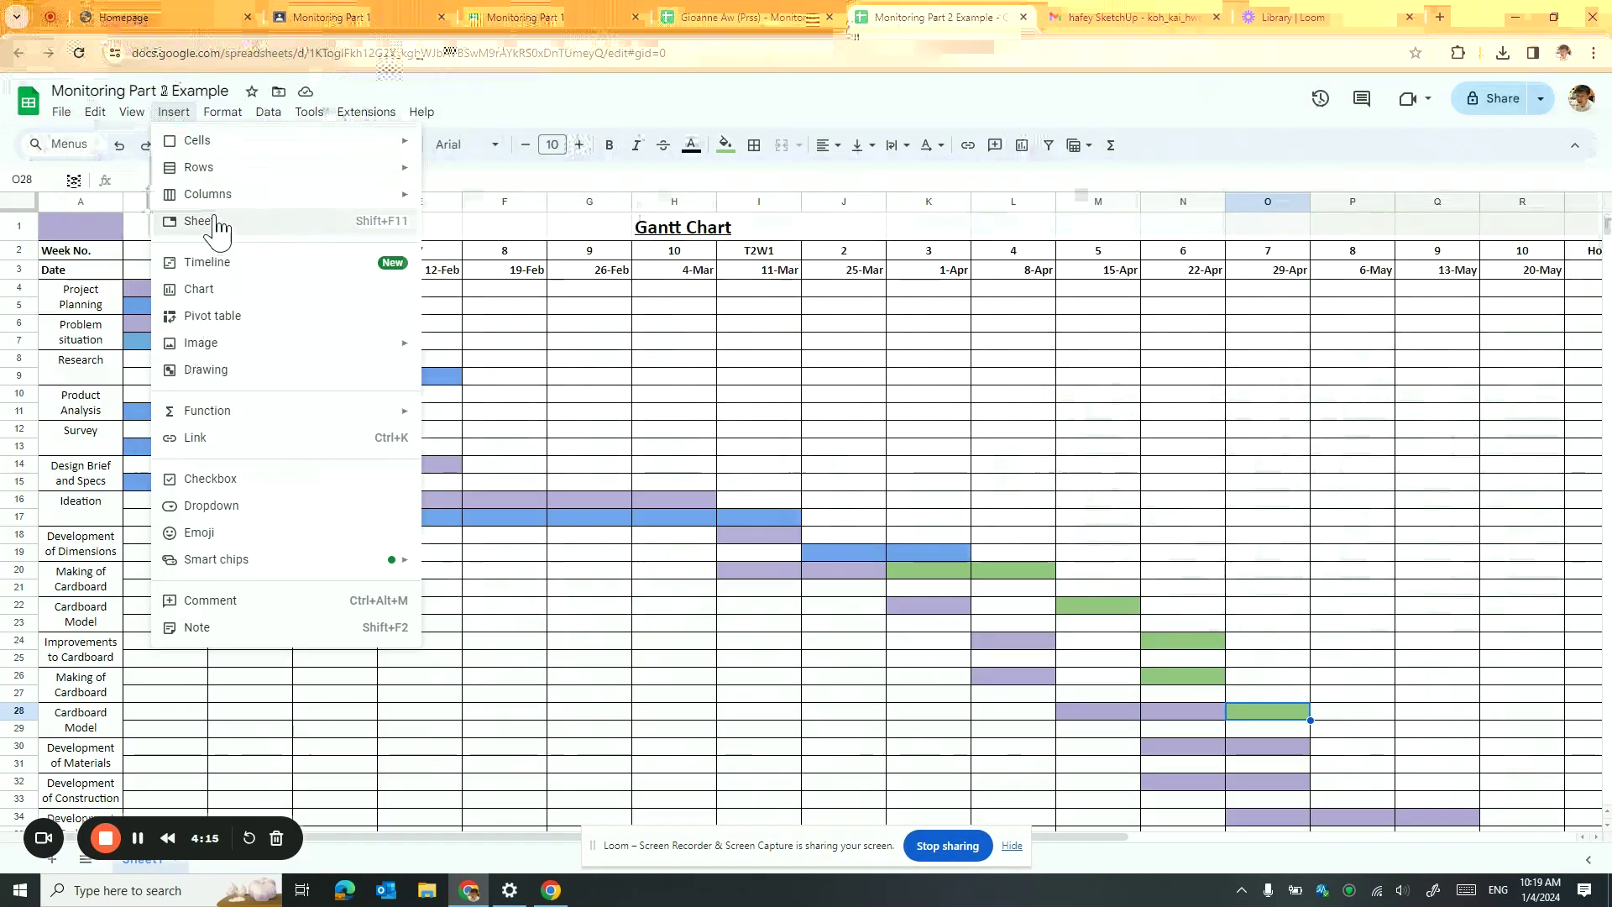
pyautogui.moveTo(432, 111)
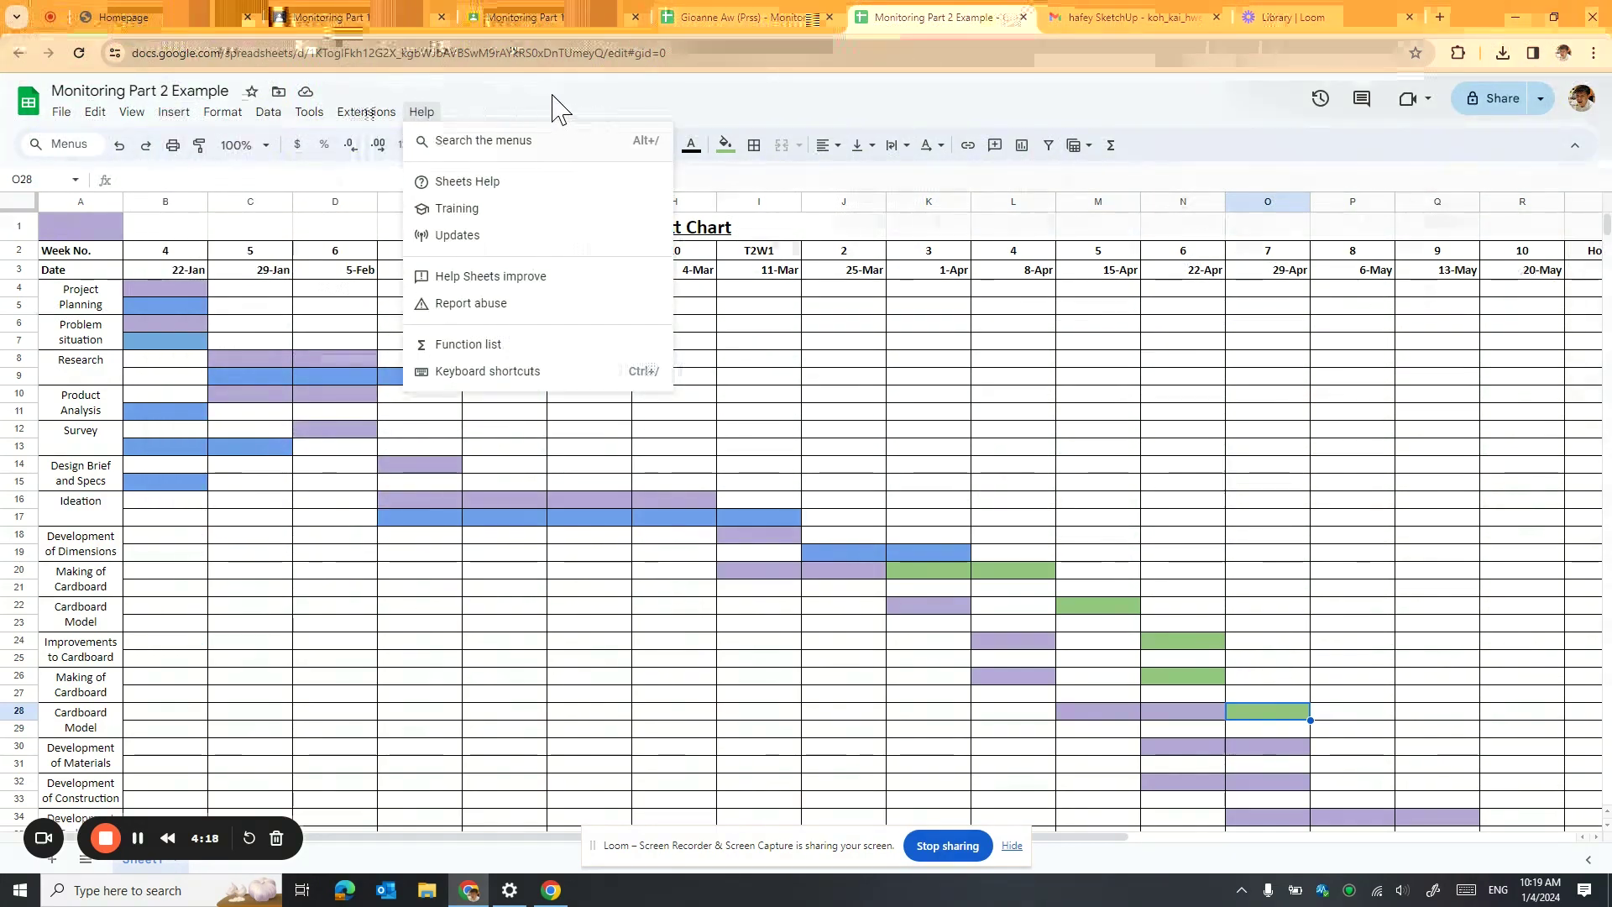
pyautogui.click(1223, 170)
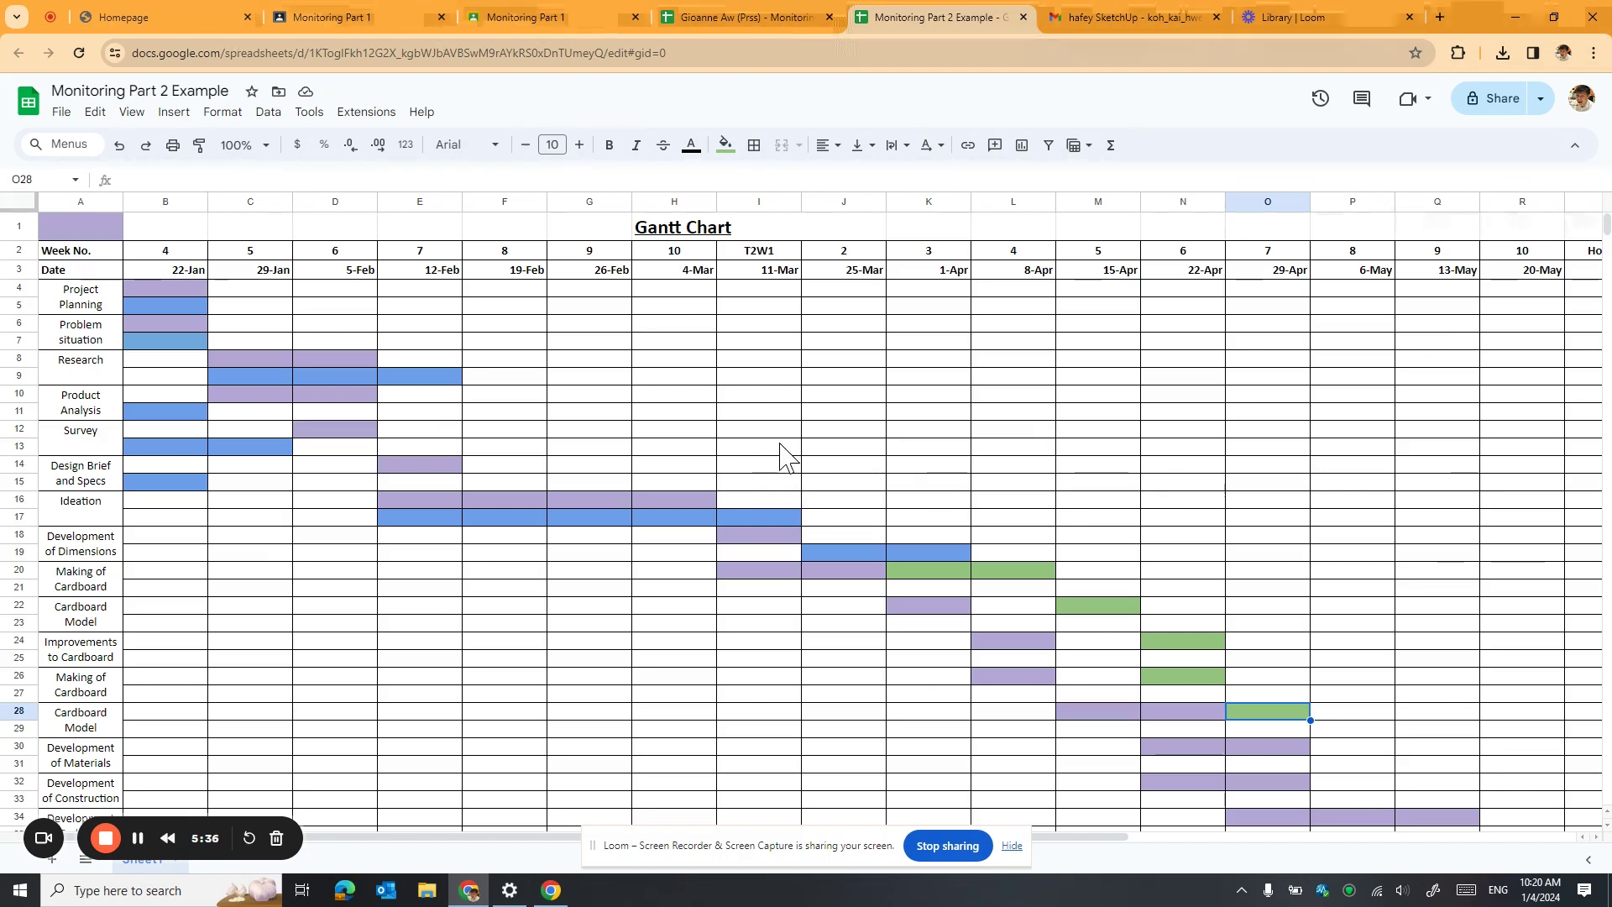
pyautogui.click(171, 117)
pyautogui.click(311, 369)
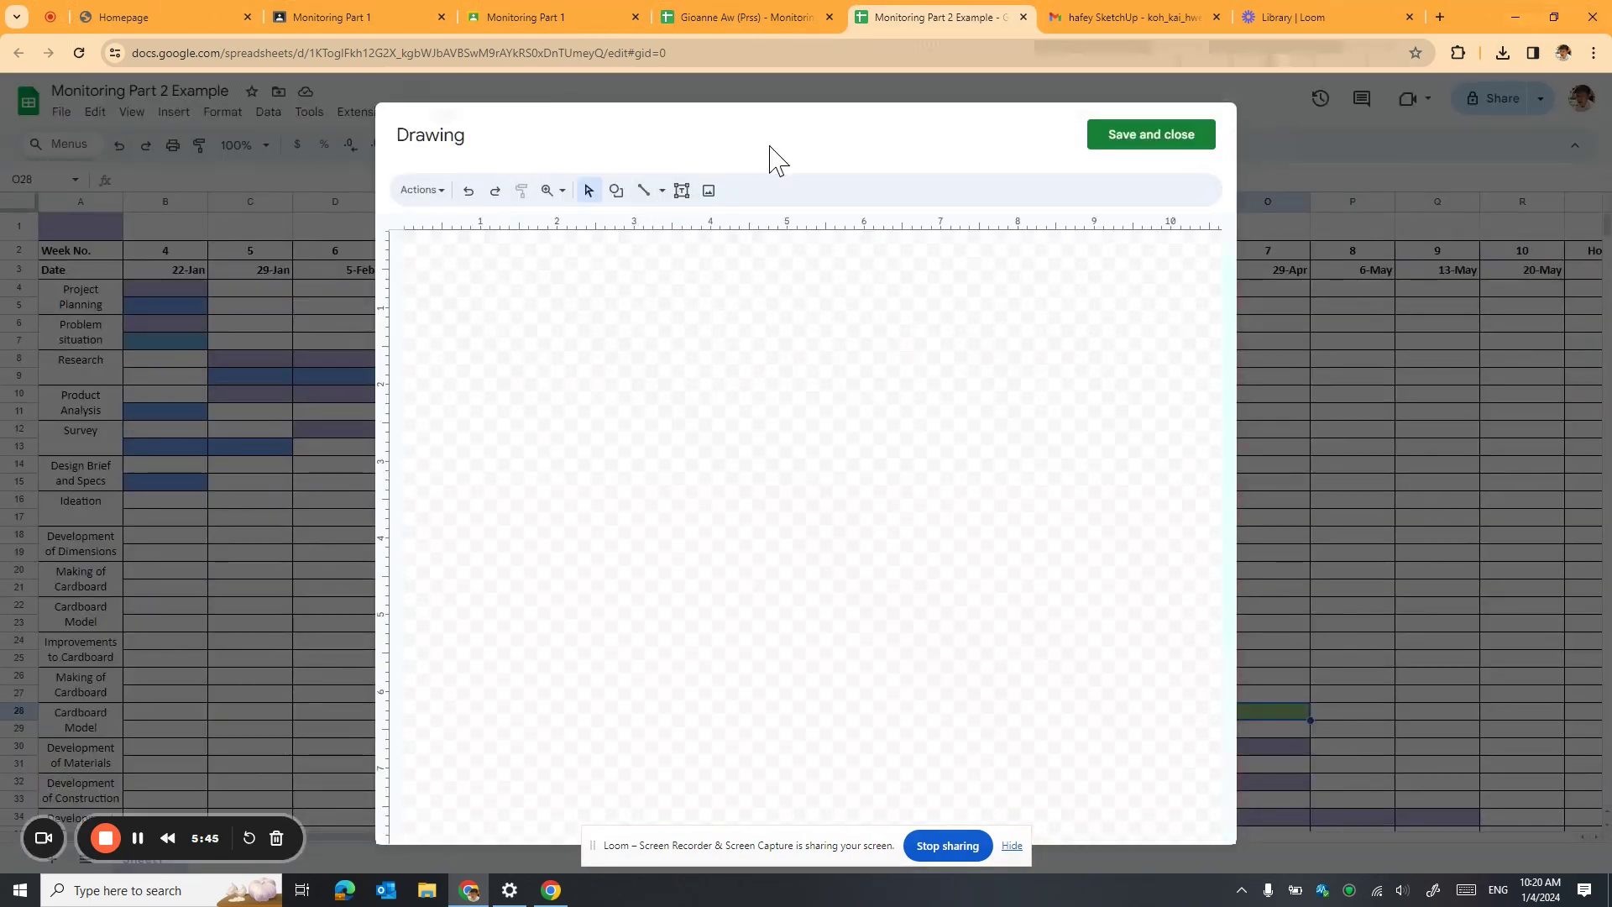
pyautogui.click(1151, 136)
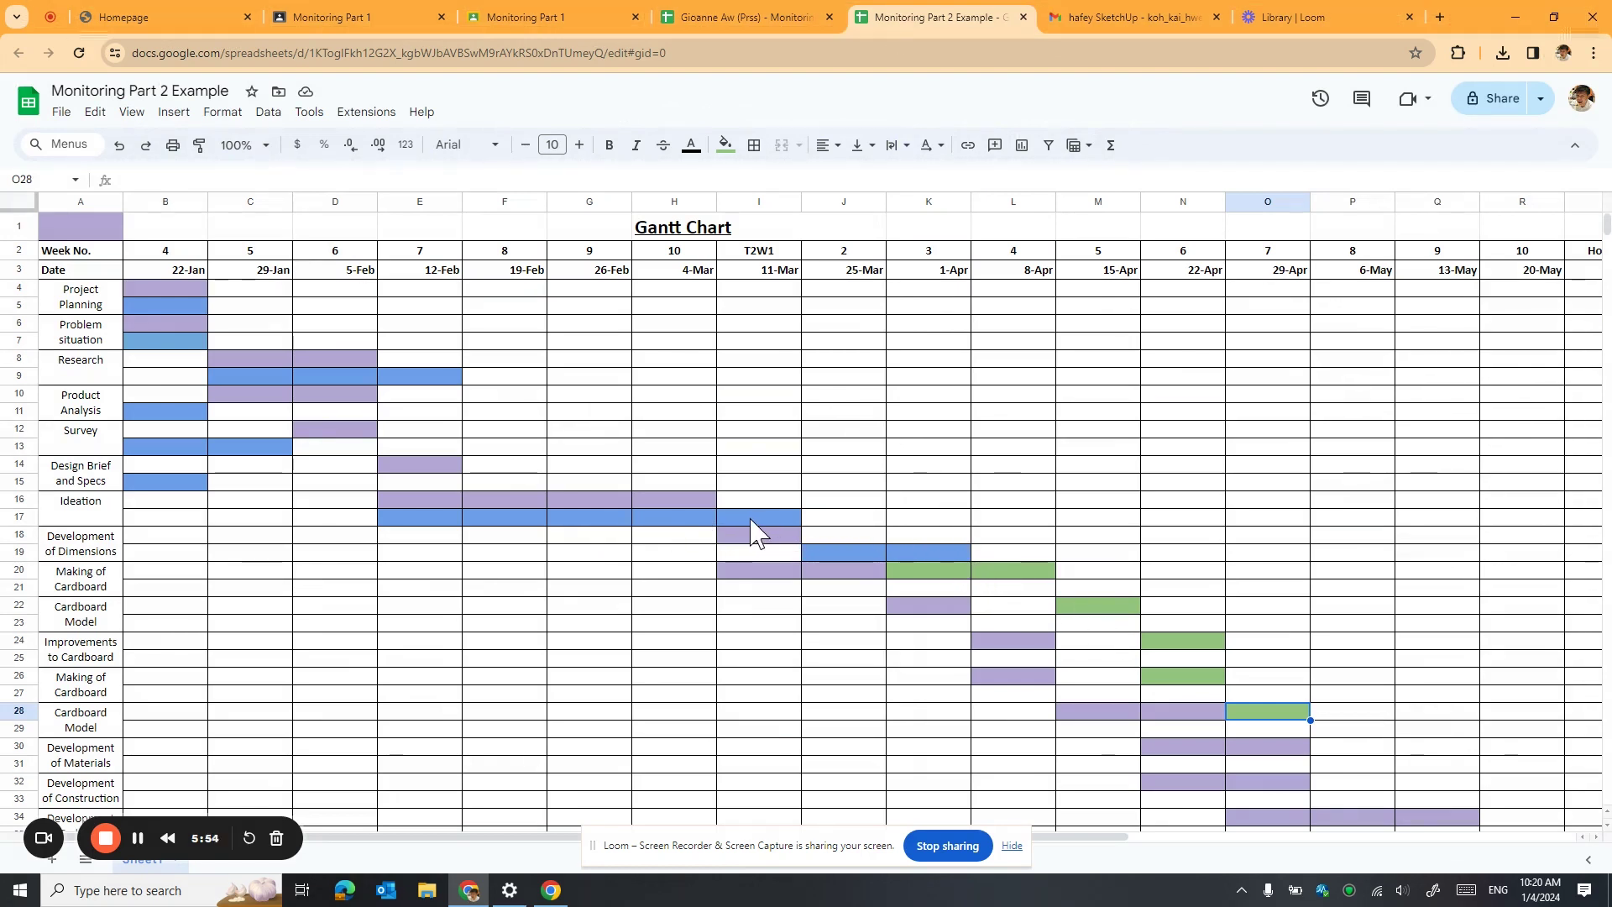
# Insert a drawing with a wide text box and begin its note with "I used up more time for ideation 2 and 3 as i".
pyautogui.click(174, 112)
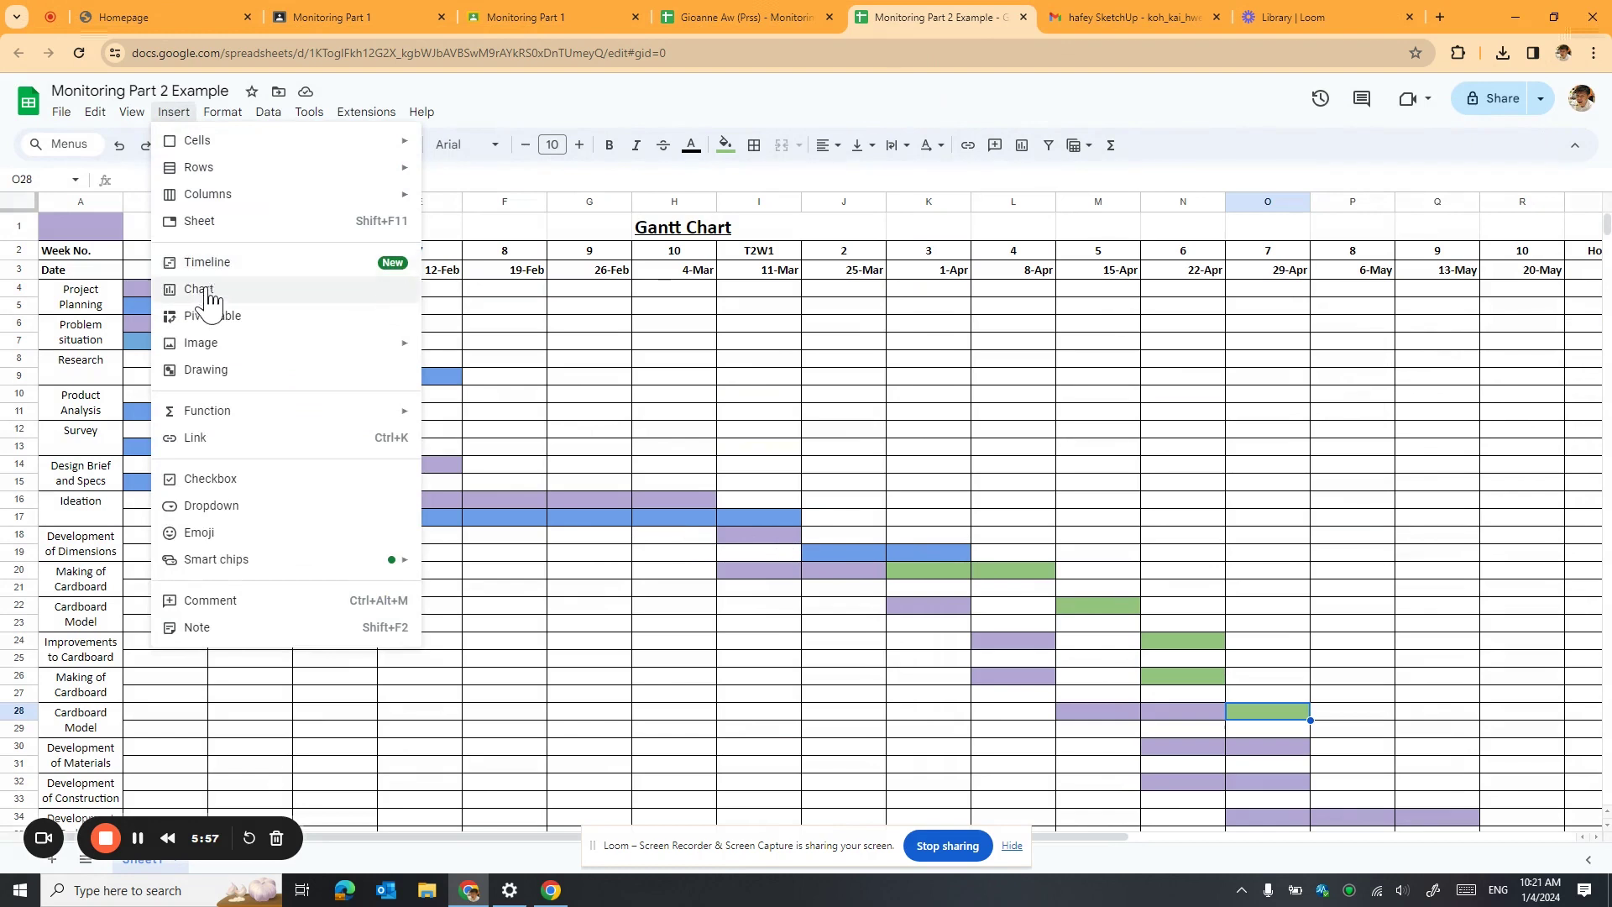
pyautogui.click(220, 373)
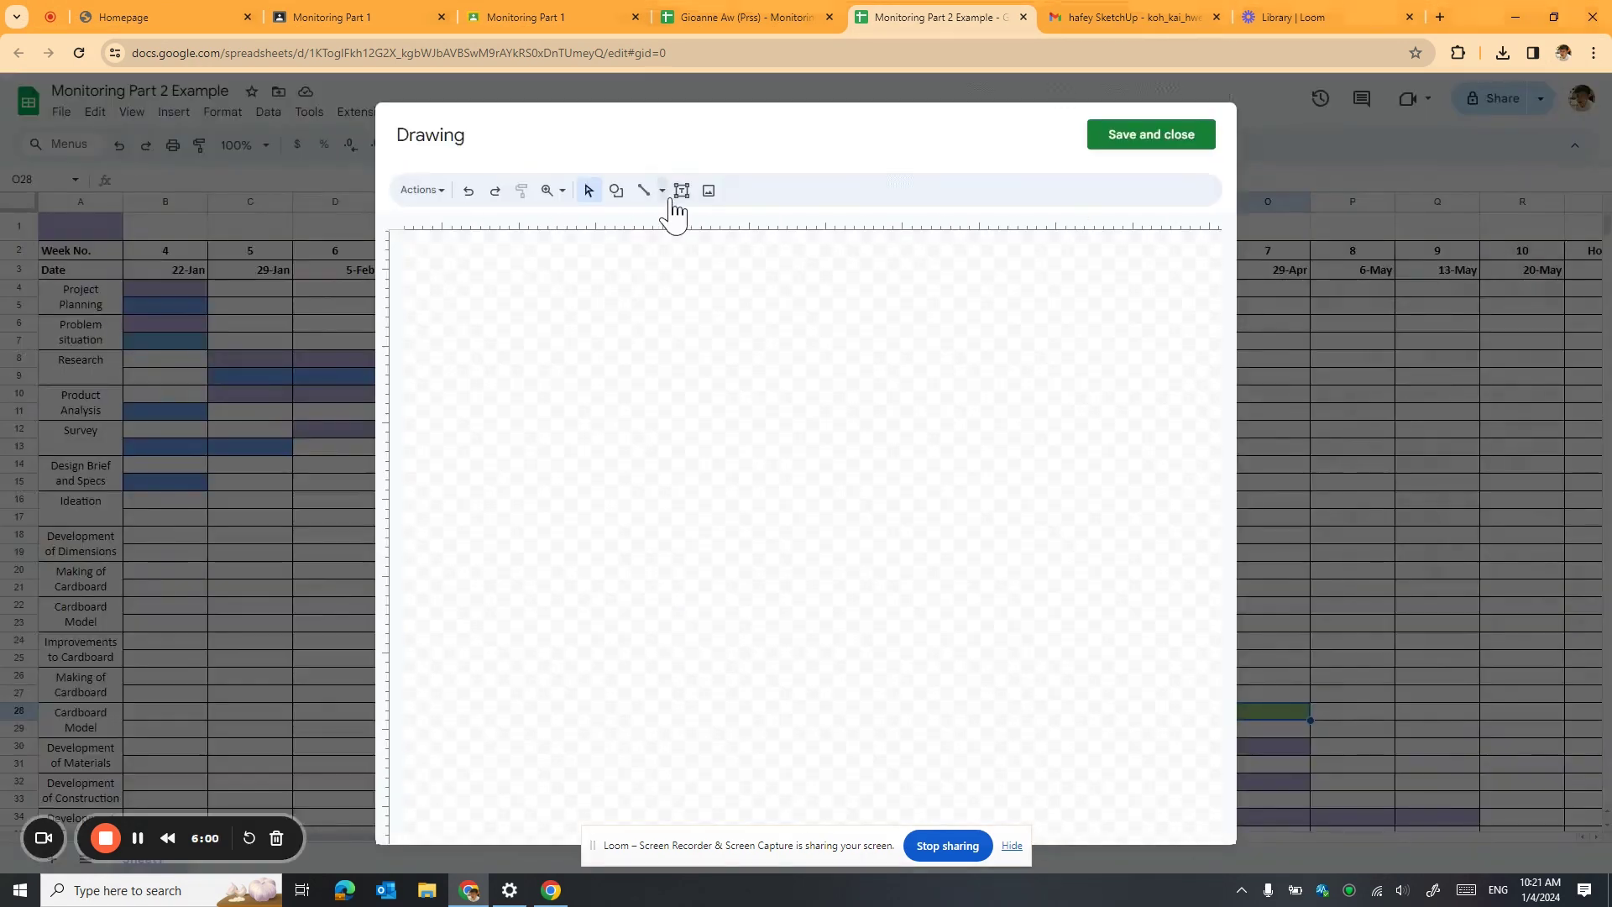
pyautogui.moveTo(403, 241); pyautogui.dragTo(1174, 369)
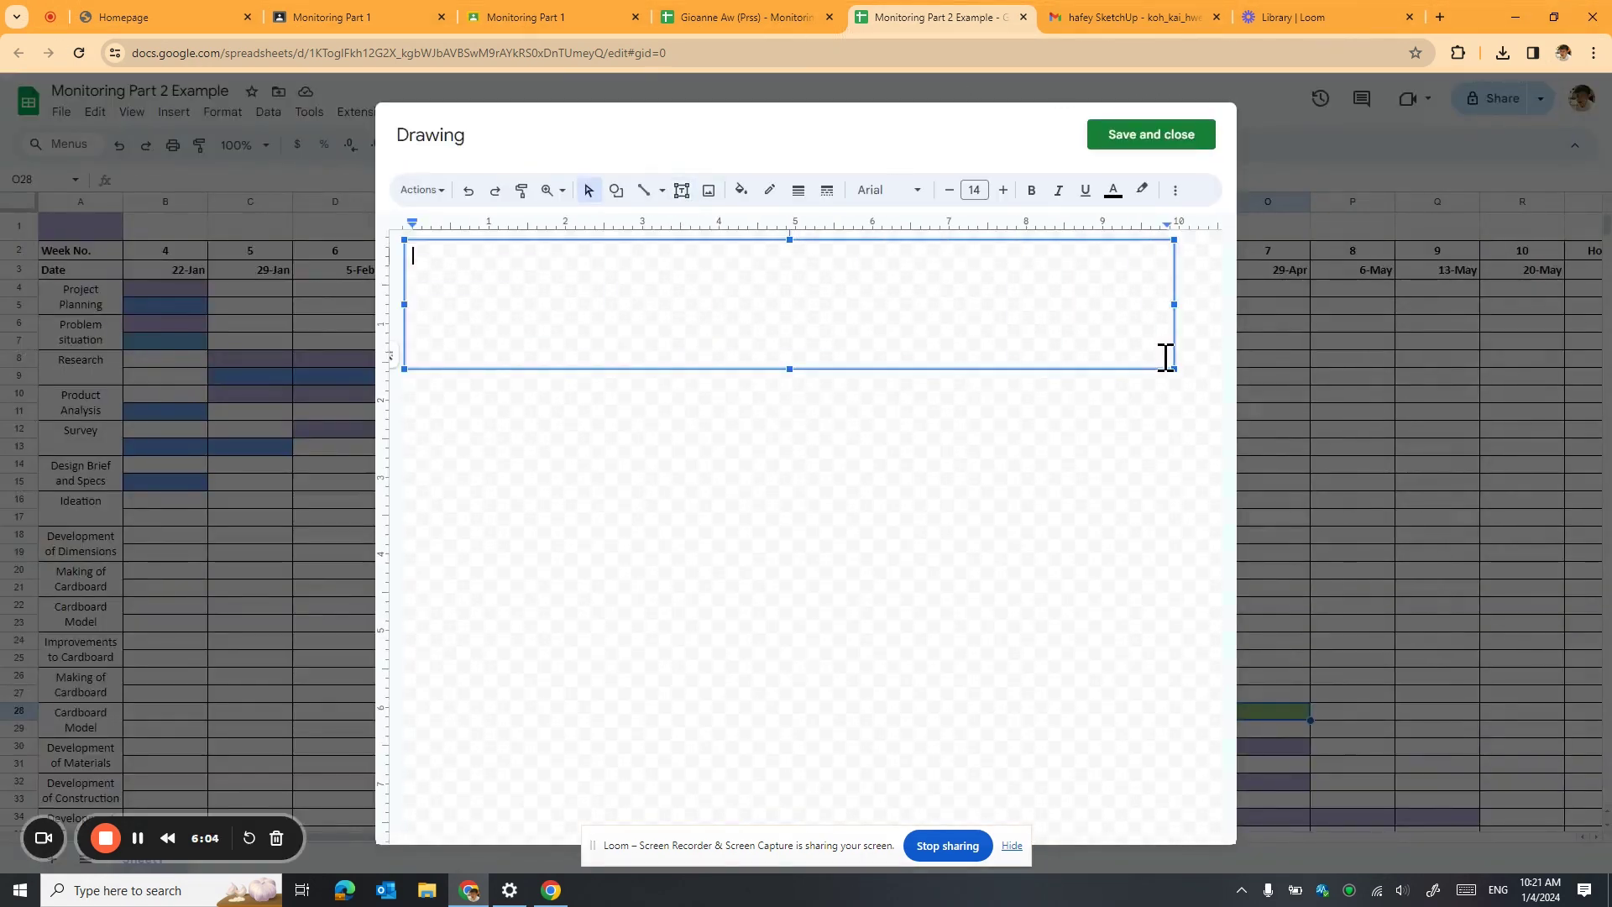
pyautogui.write('I used up ')
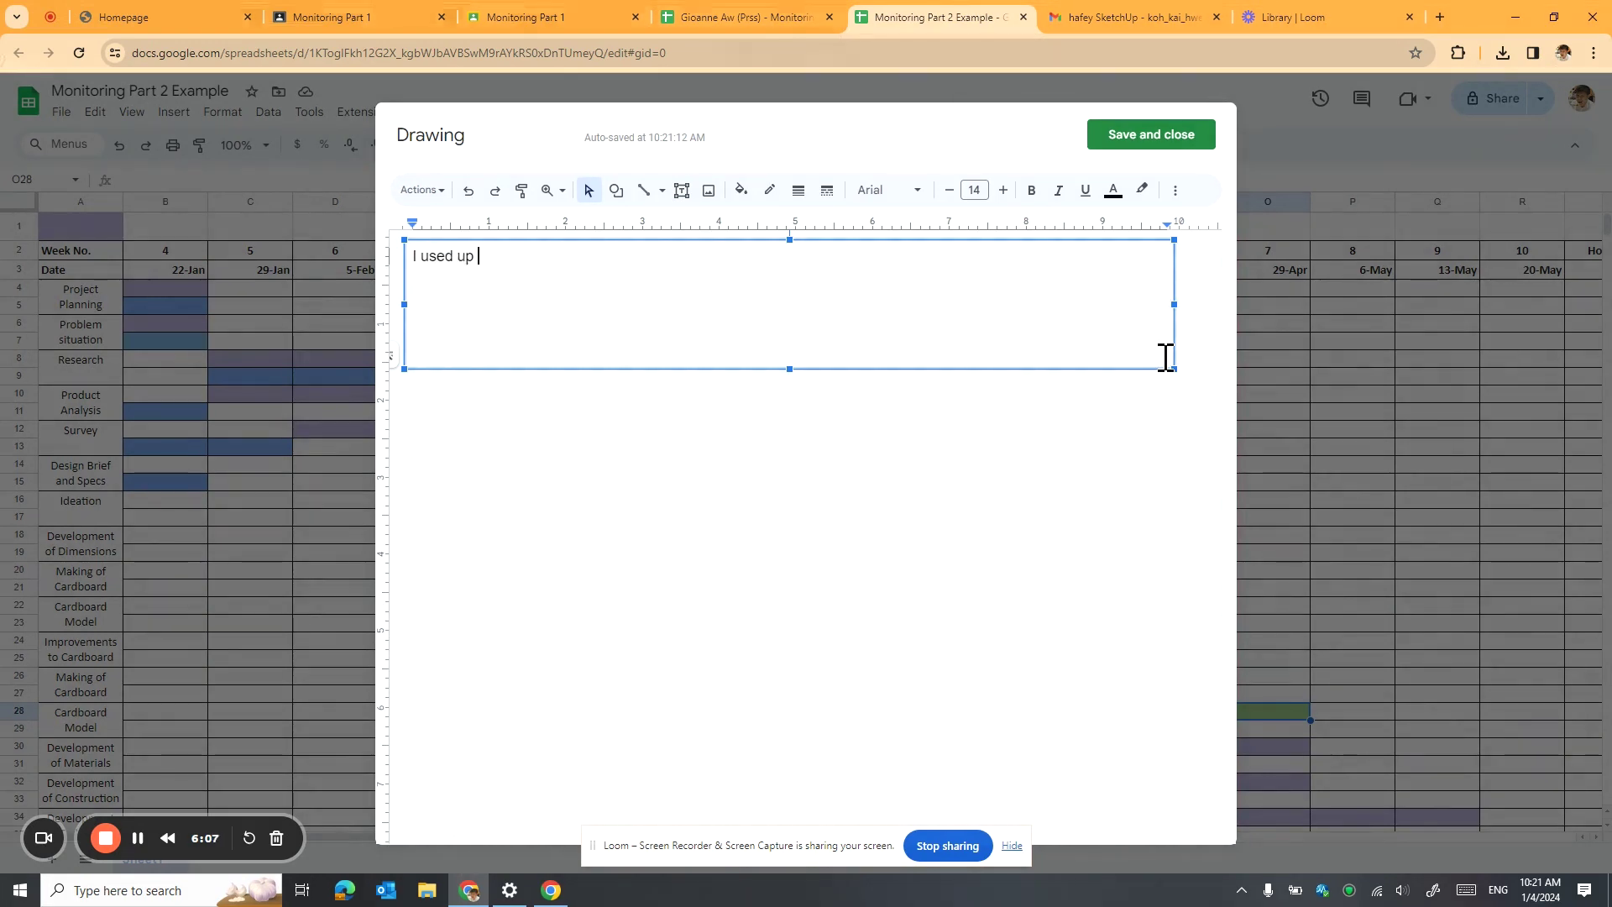
pyautogui.write('more time for idea ')
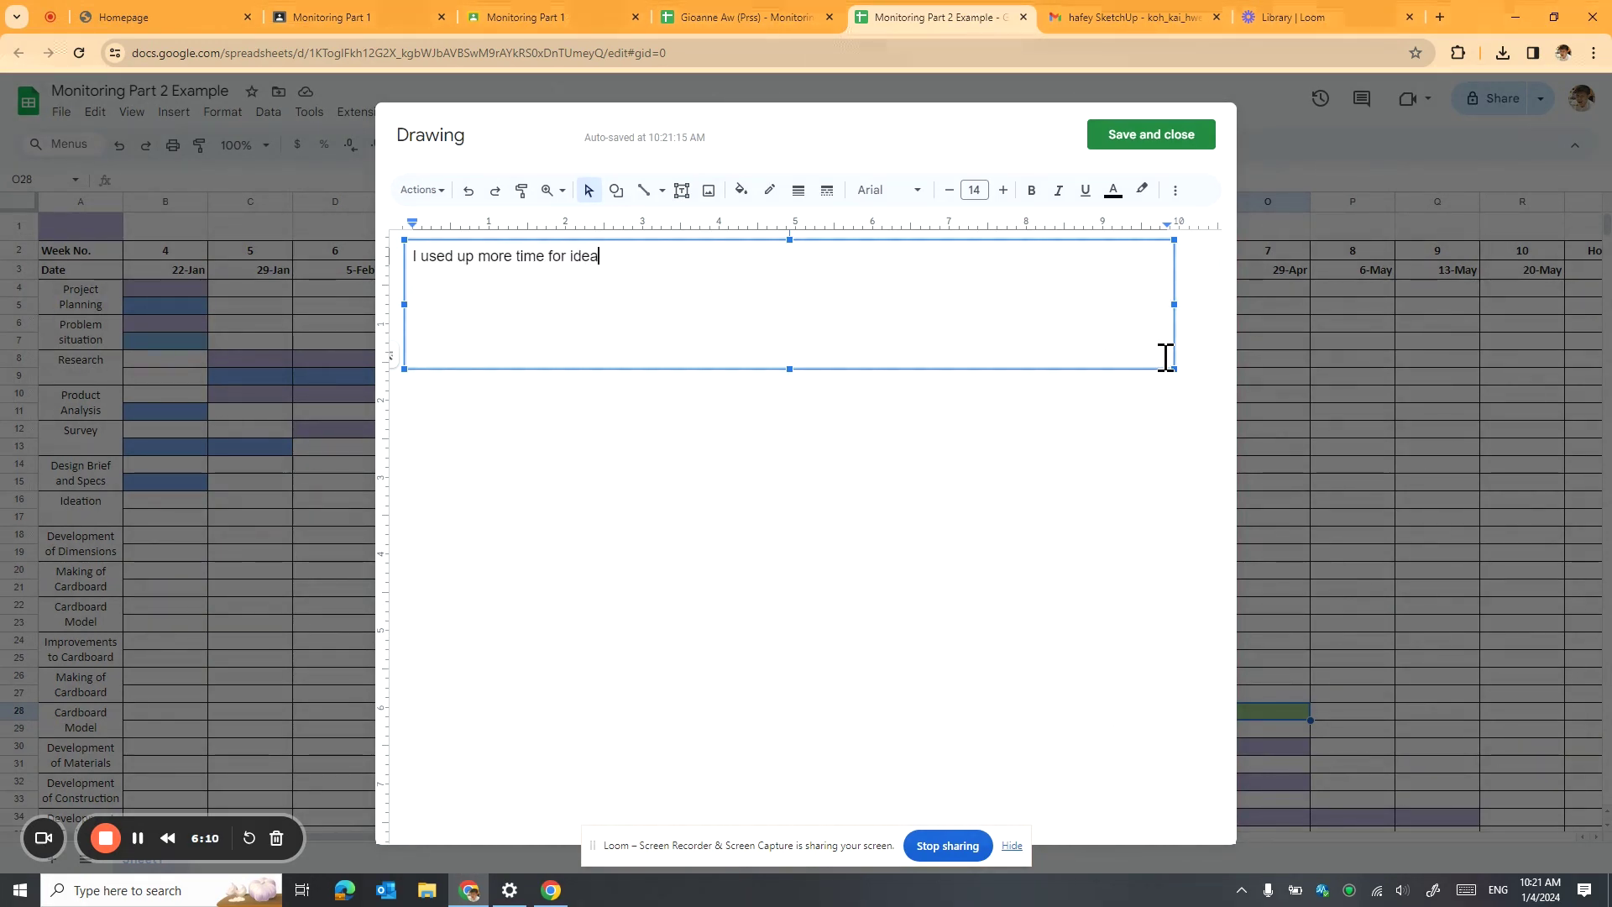
pyautogui.write('tion 2 and 3 as i')
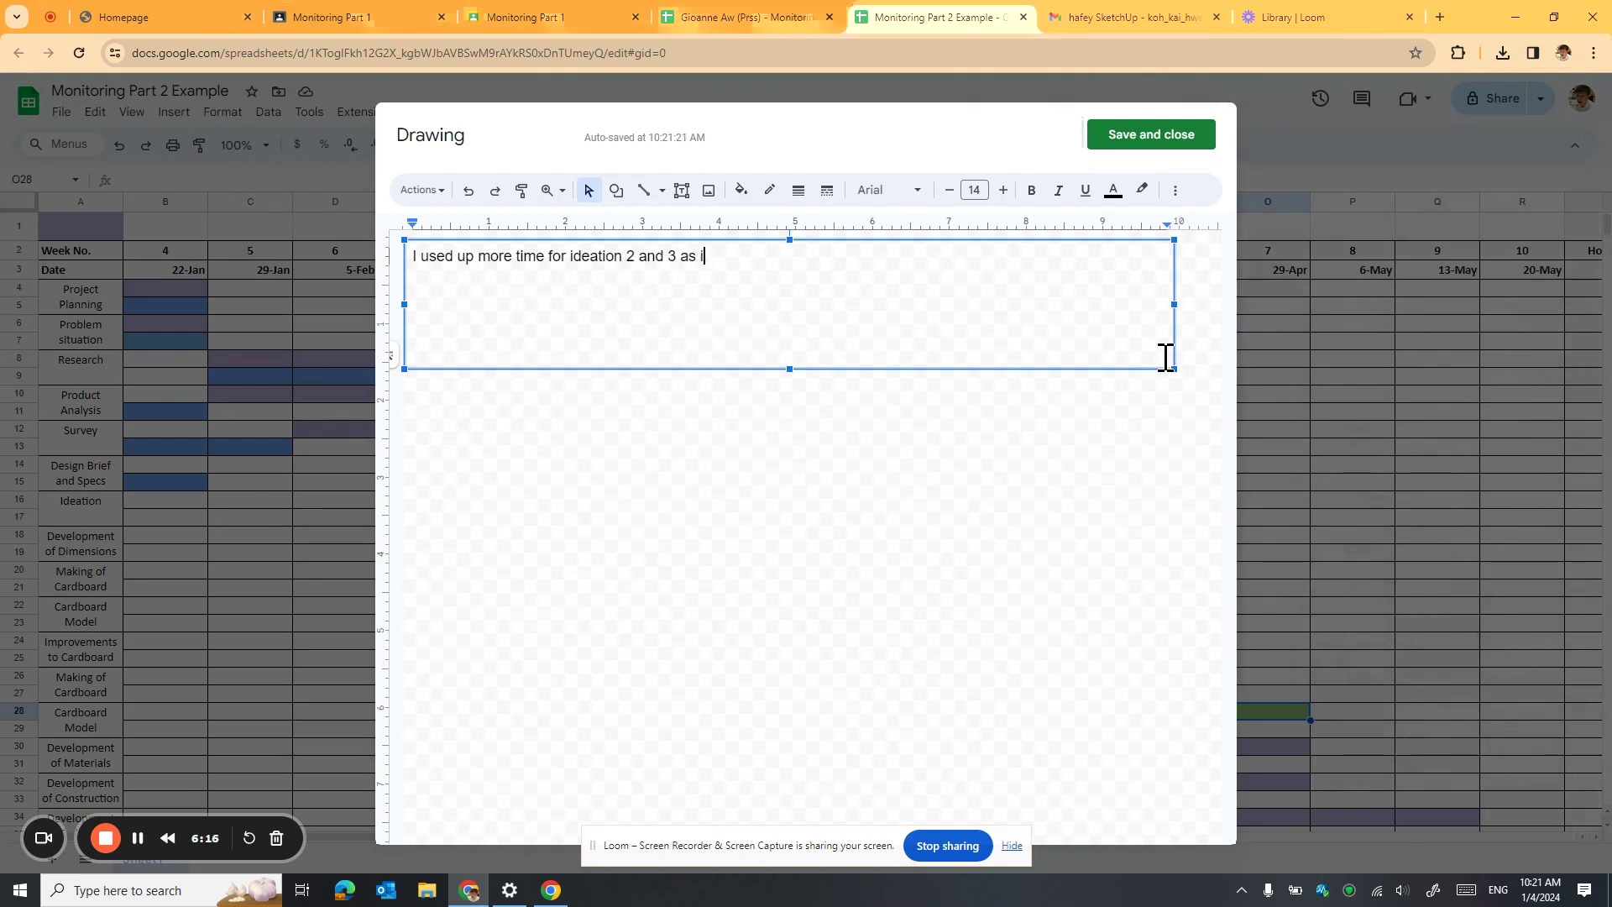
# Complete the note in the text box with "needed more time to put in the context for the ideation.".
pyautogui.write('more mor')
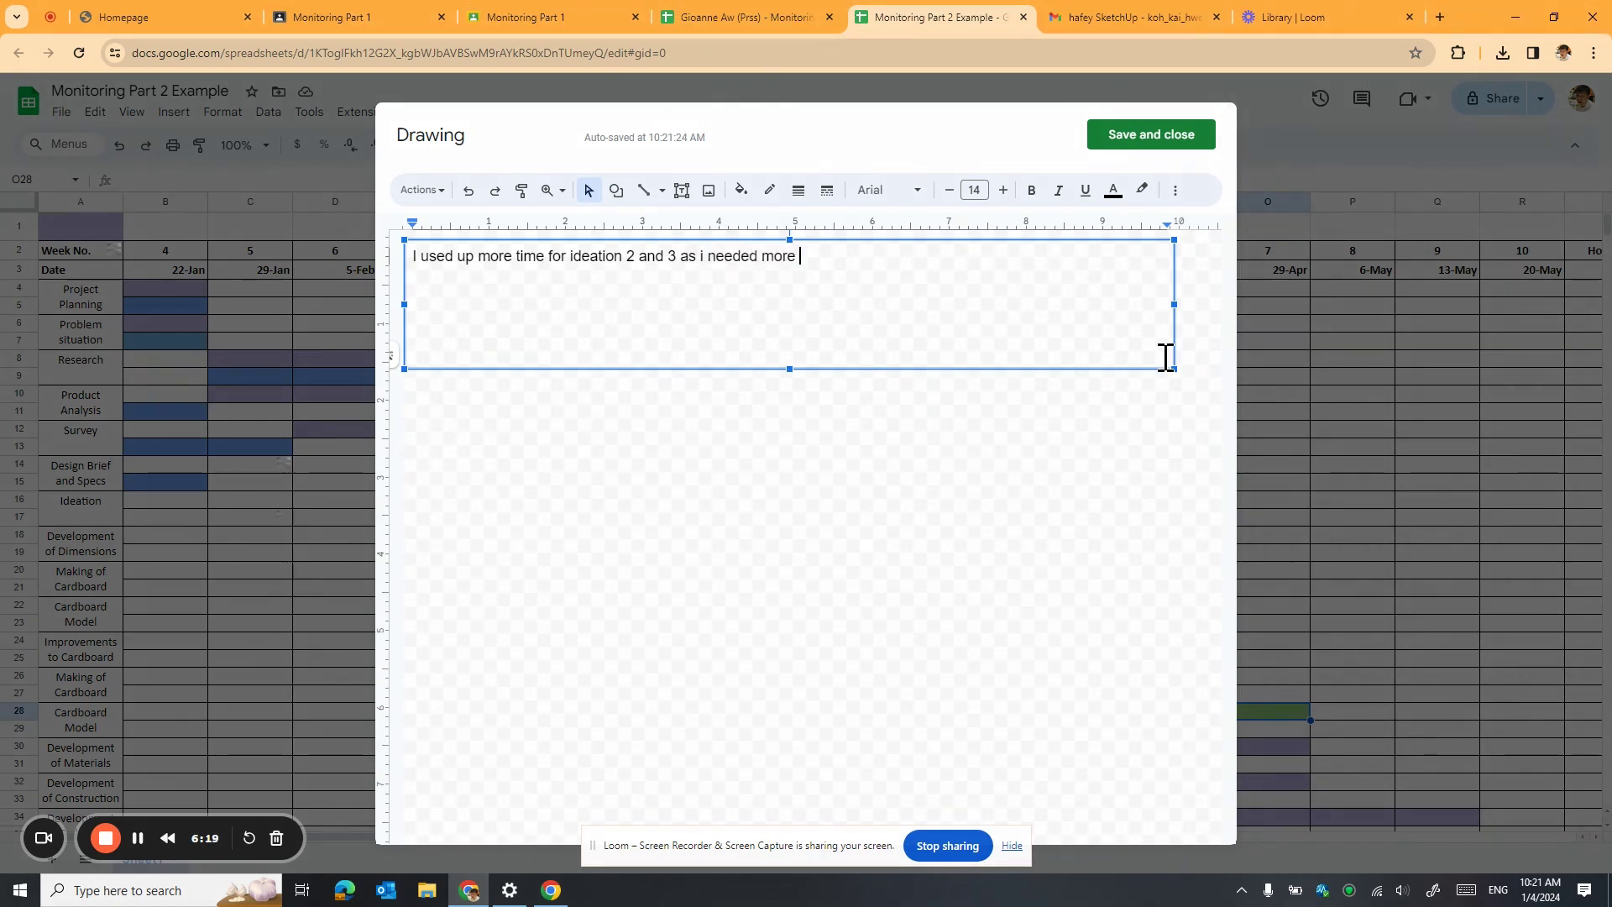
pyautogui.press('BackSpace')
pyautogui.press('BackSpace')
pyautogui.press('BackSpace')
pyautogui.write('time to put in the context for the')
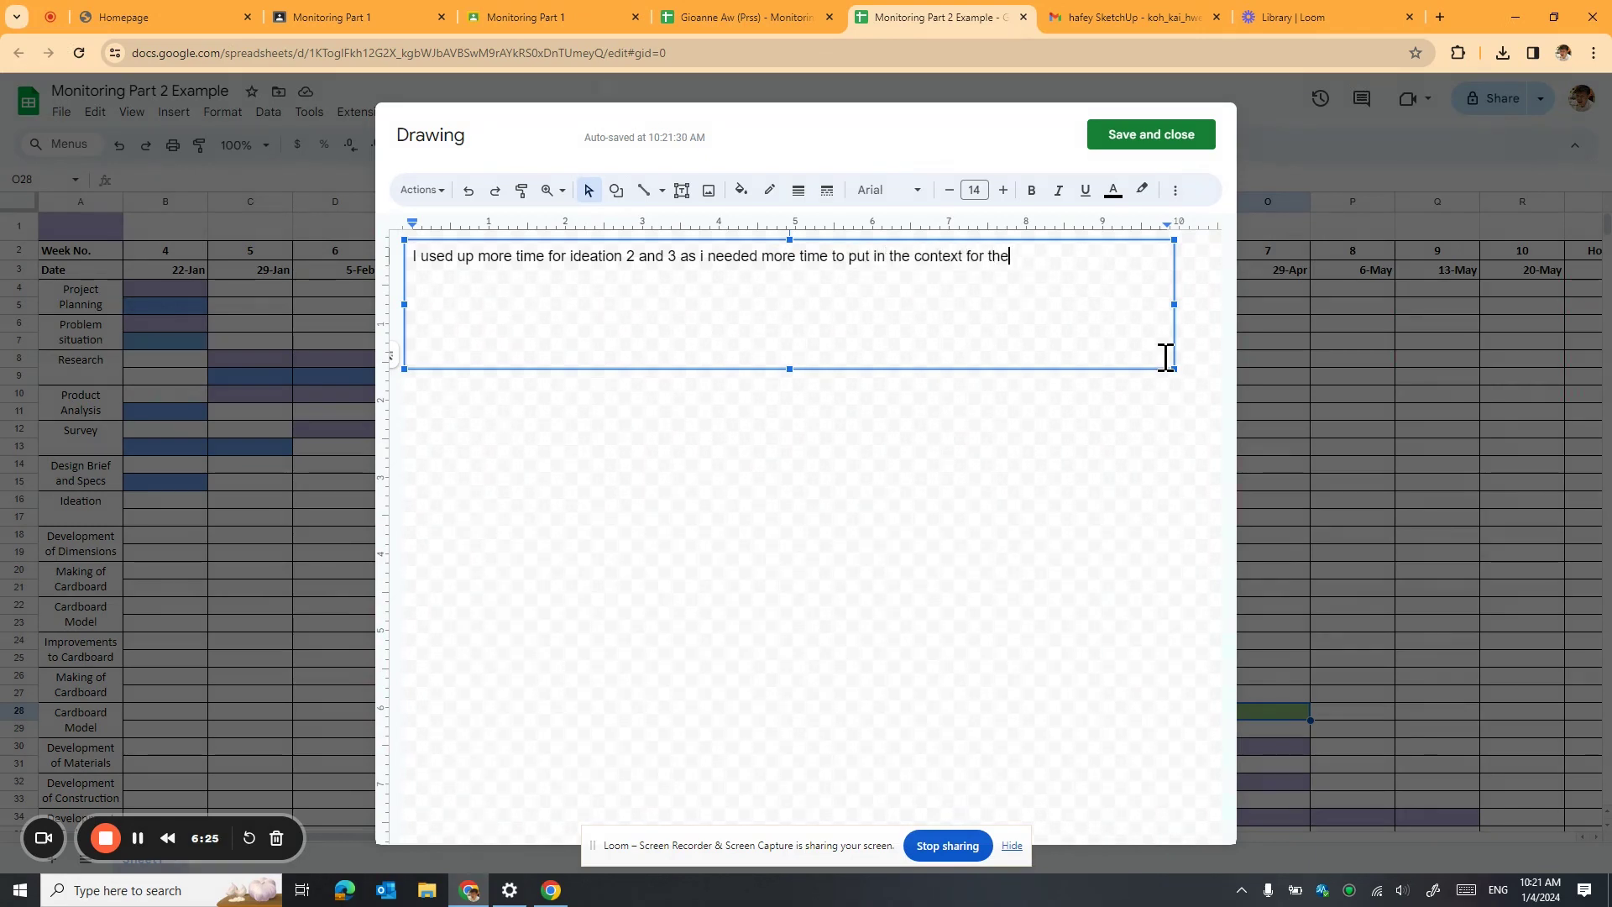
pyautogui.write('ideation.')
# Shrink the text box's height to fit its single line of text and save the drawing into the sheet.
pyautogui.click(789, 367)
pyautogui.moveTo(789, 368); pyautogui.dragTo(798, 275)
pyautogui.click(1147, 138)
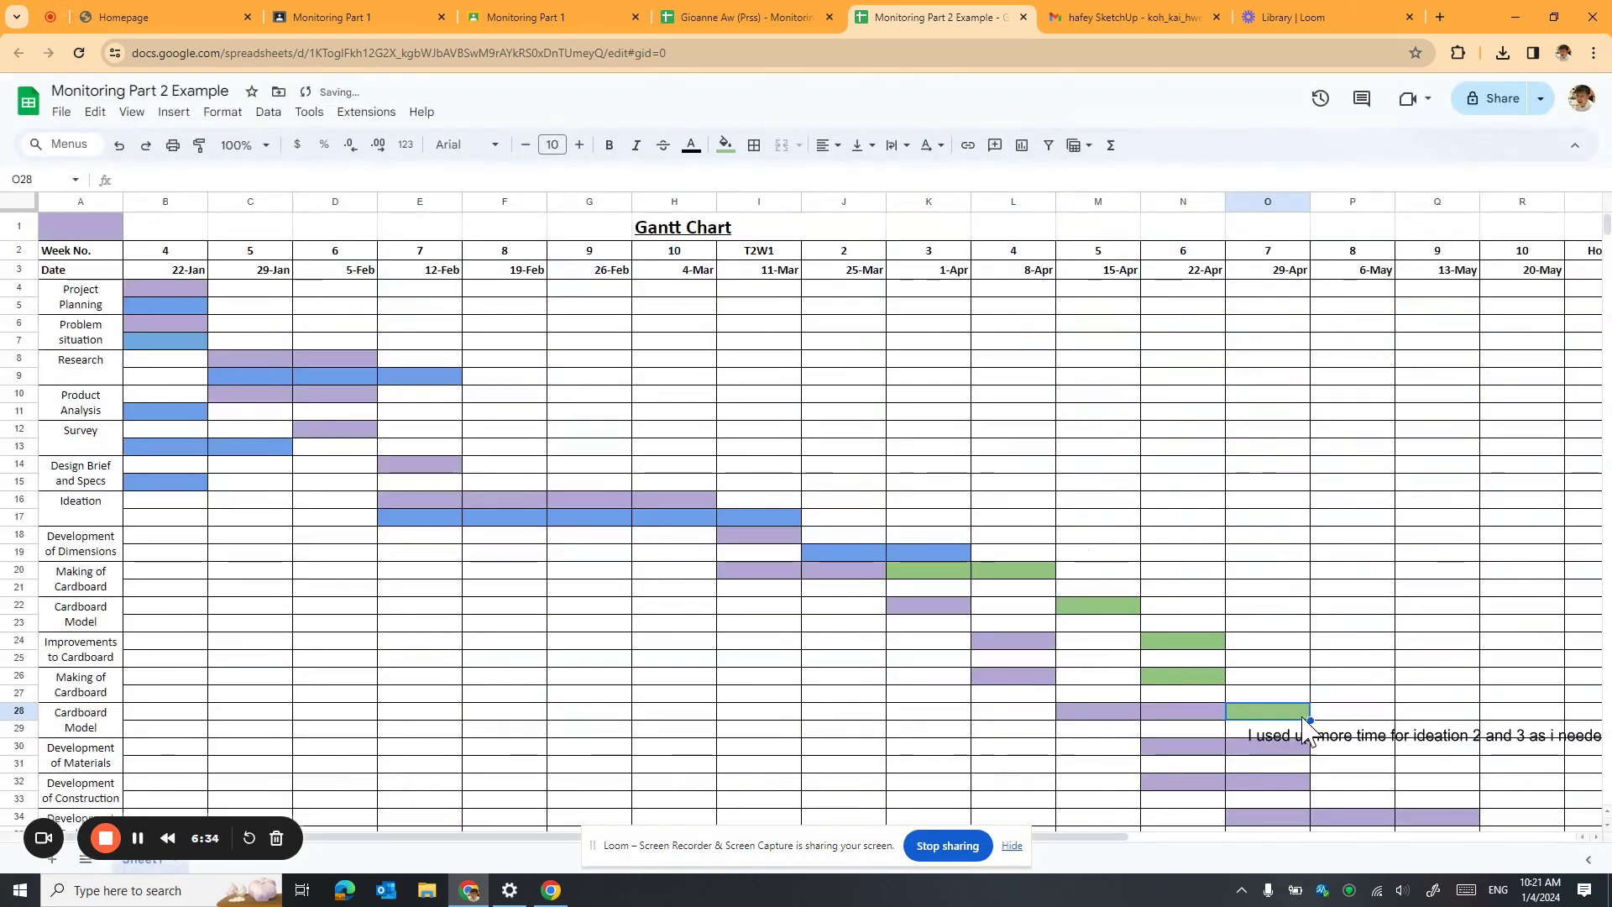
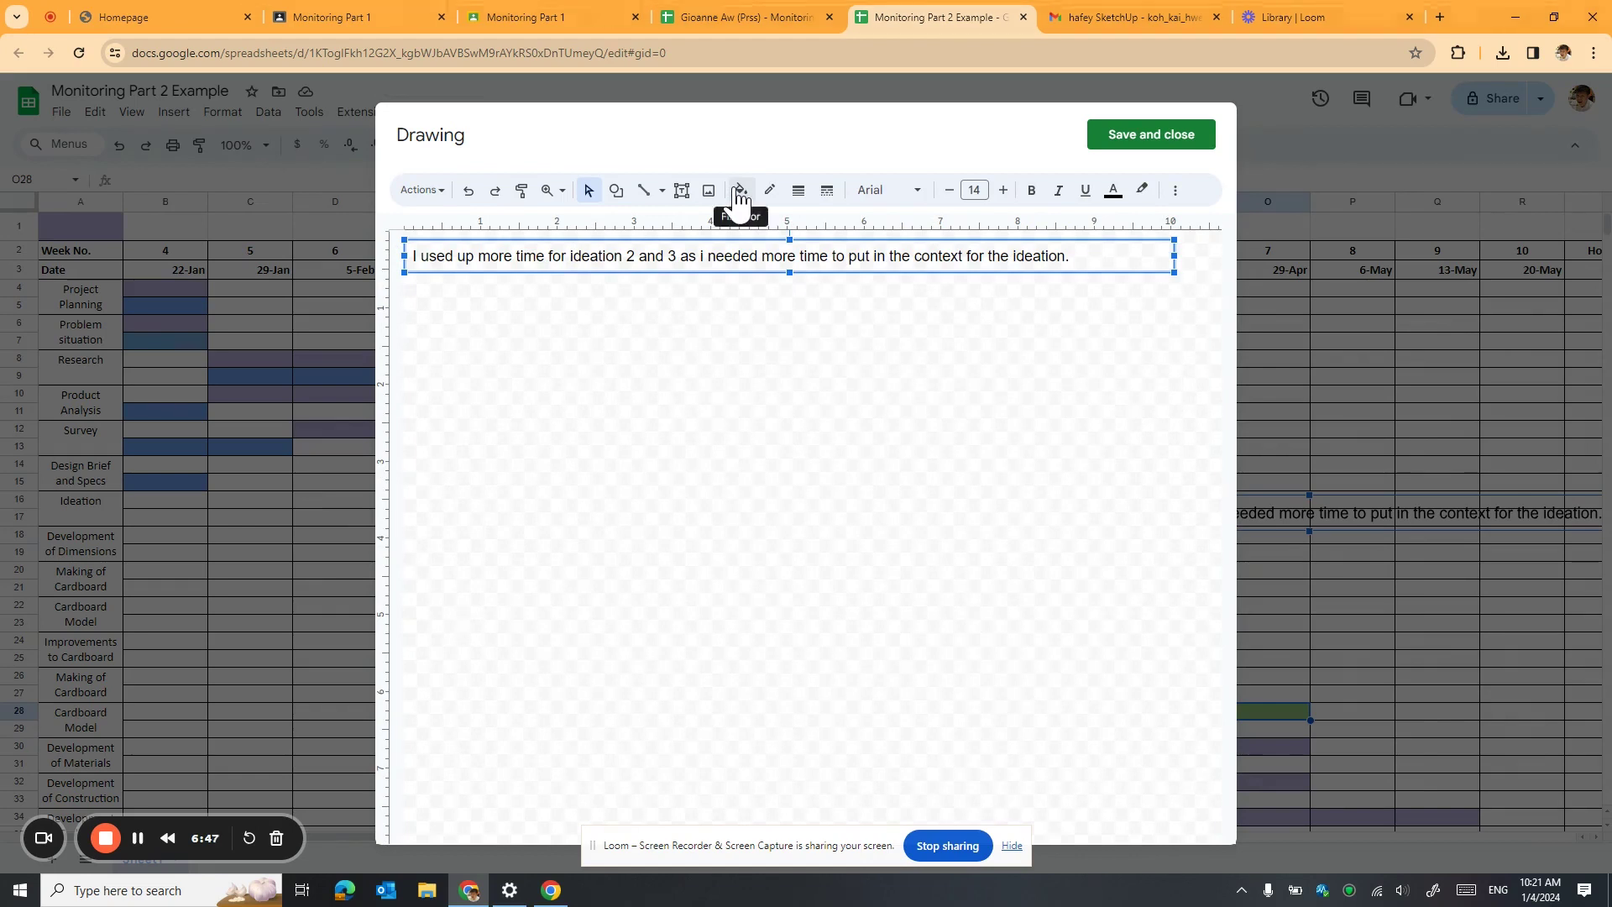
# Give the note's text box a white fill and save the drawing.
pyautogui.click(738, 195)
pyautogui.click(919, 325)
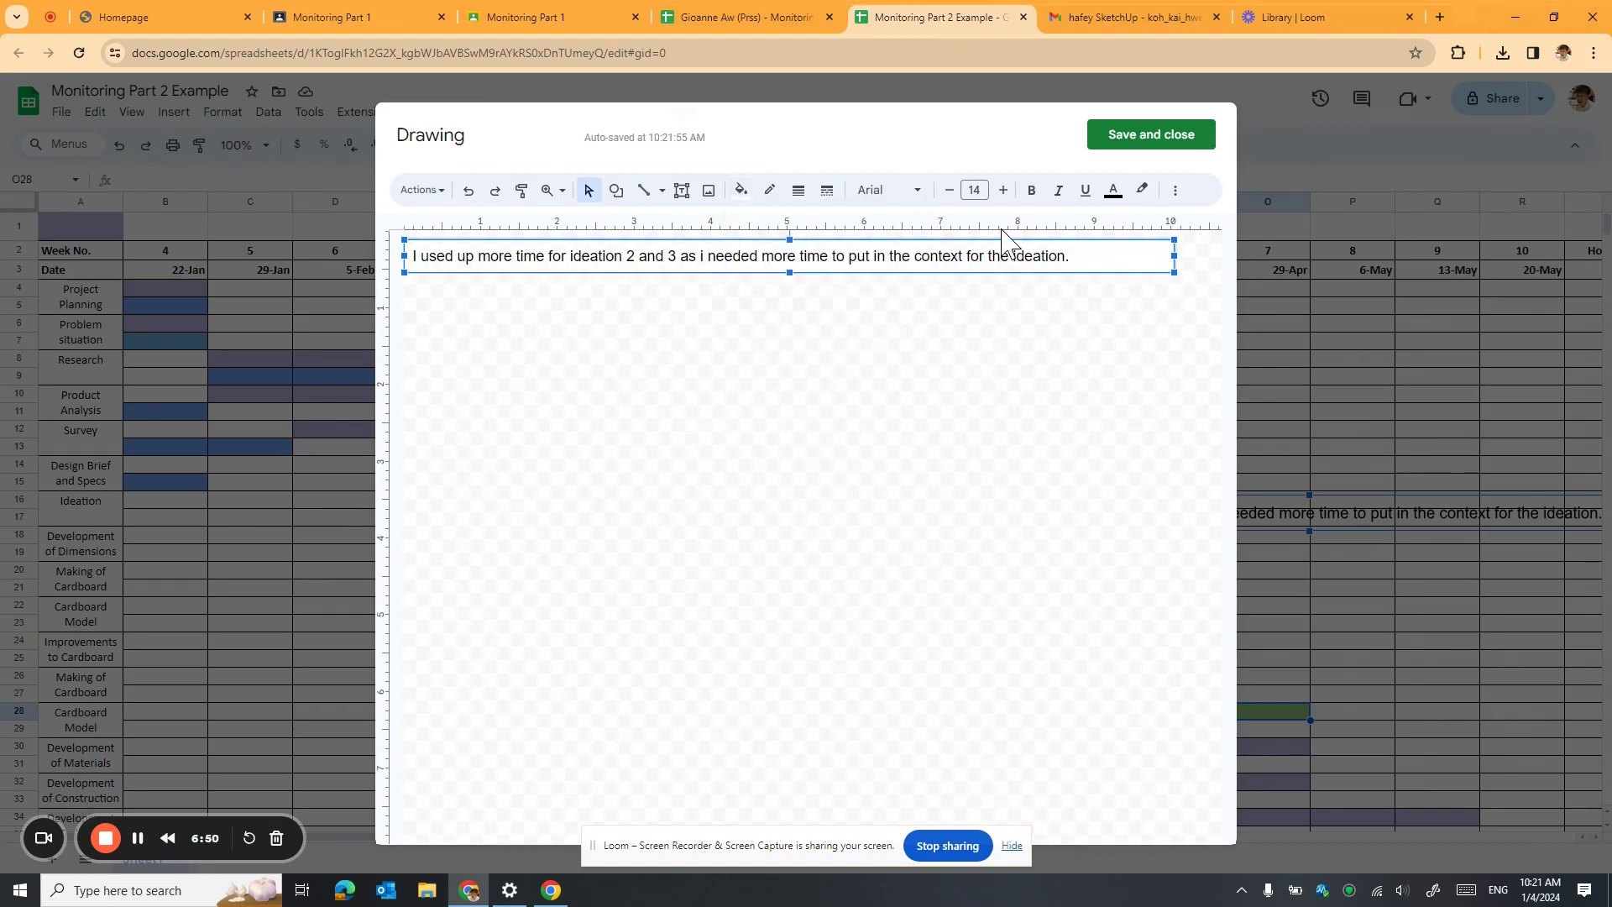
pyautogui.click(1149, 137)
# Move the note over rows 12 to 13, starting in column H, just above the end of the Ideation bars.
pyautogui.moveTo(970, 512); pyautogui.dragTo(938, 493)
pyautogui.click(172, 112)
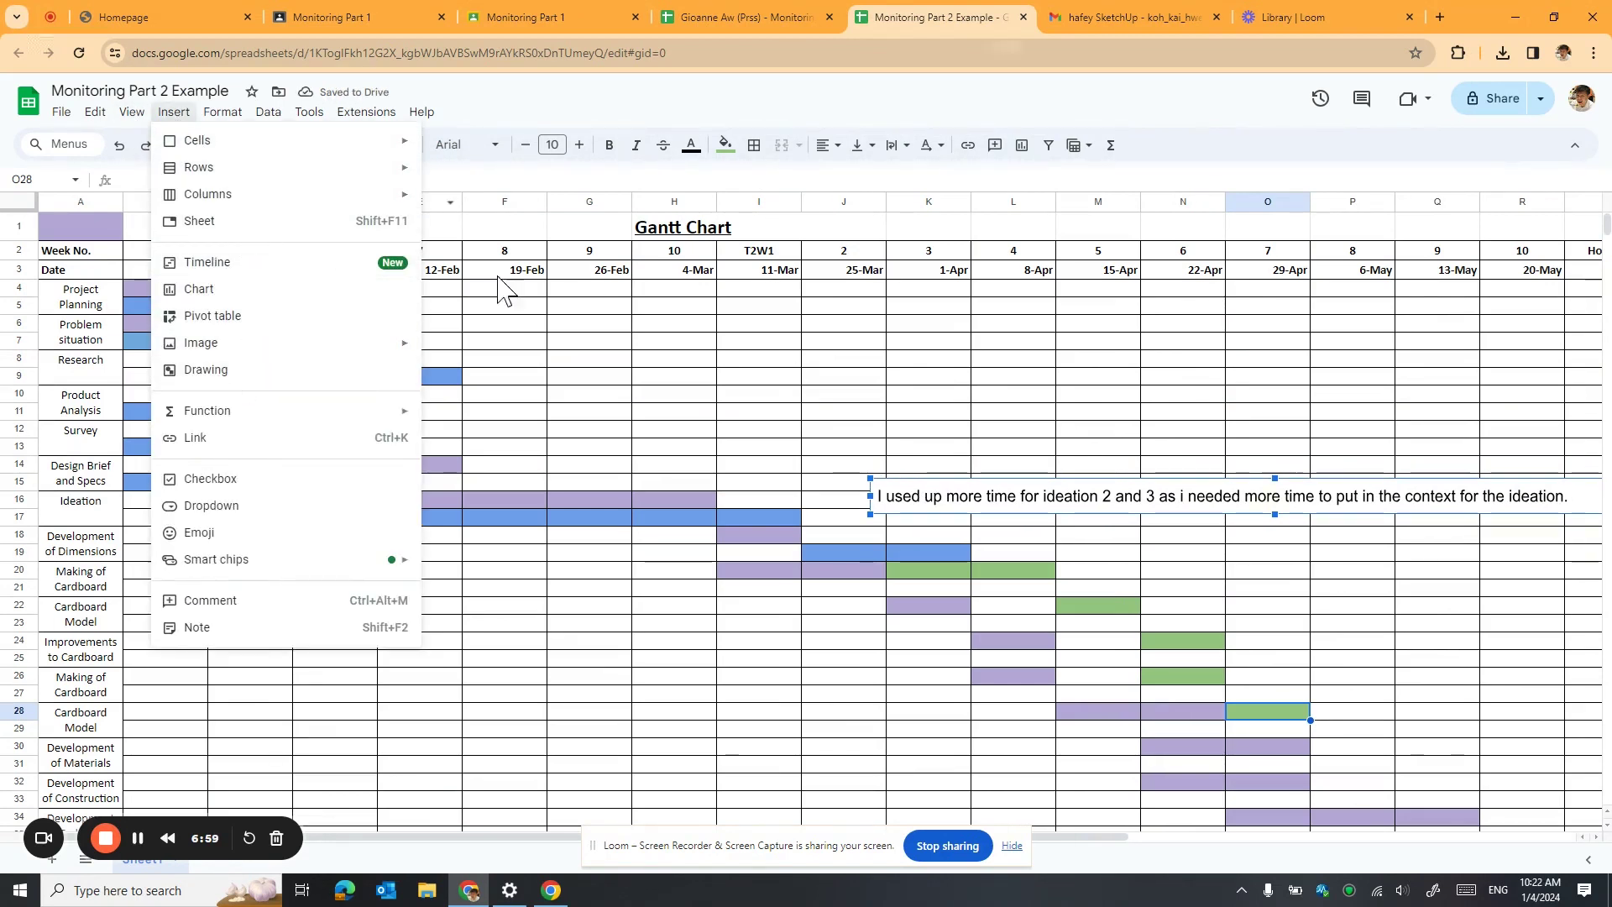
pyautogui.moveTo(971, 494); pyautogui.dragTo(759, 436)
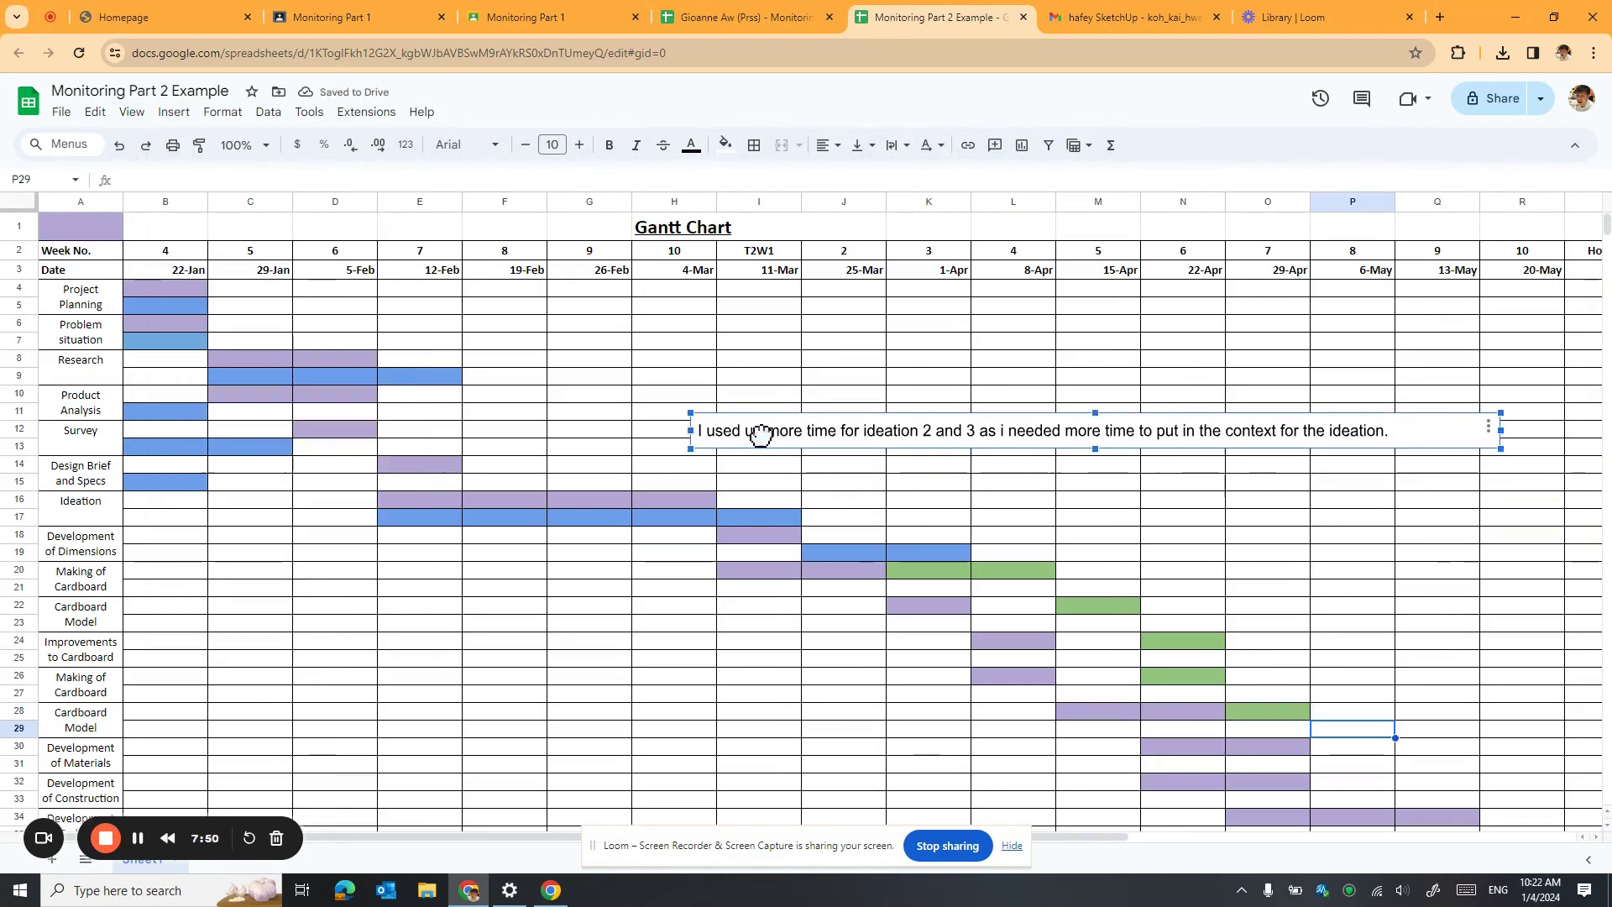
# Open the note drawing for editing and draw a short line slanting down from beneath the start of the text.
pyautogui.doubleClick(840, 436)
pyautogui.click(644, 190)
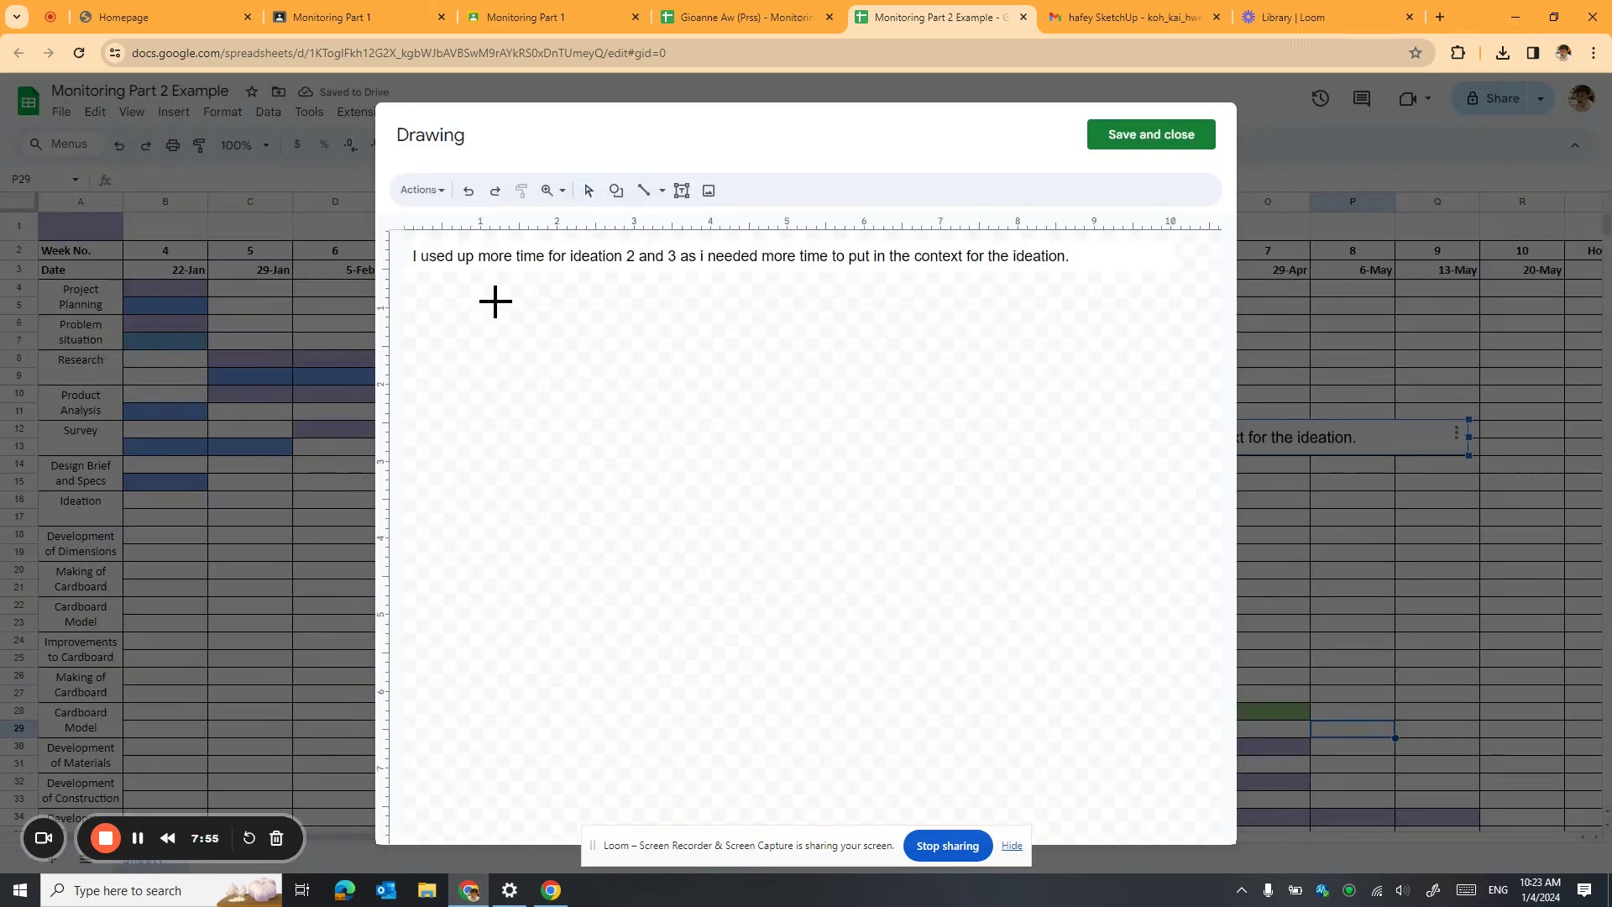
pyautogui.moveTo(444, 333); pyautogui.dragTo(436, 343)
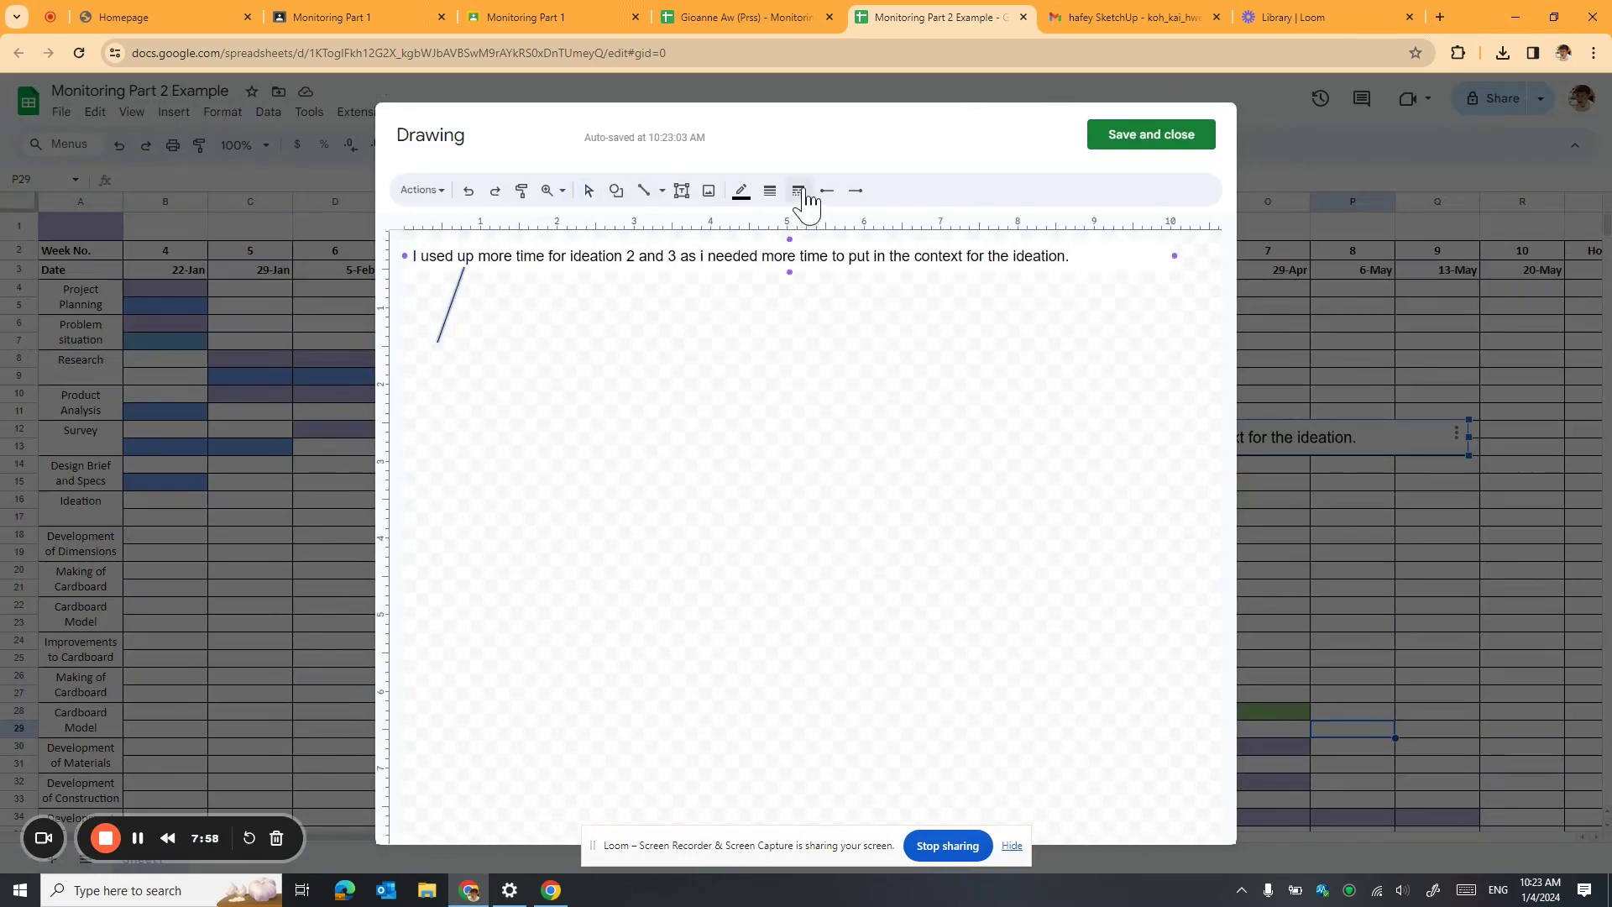
# Put a filled arrowhead on the line's lower end with none at its upper end, and save the drawing.
pyautogui.click(827, 190)
pyautogui.click(844, 275)
pyautogui.click(856, 191)
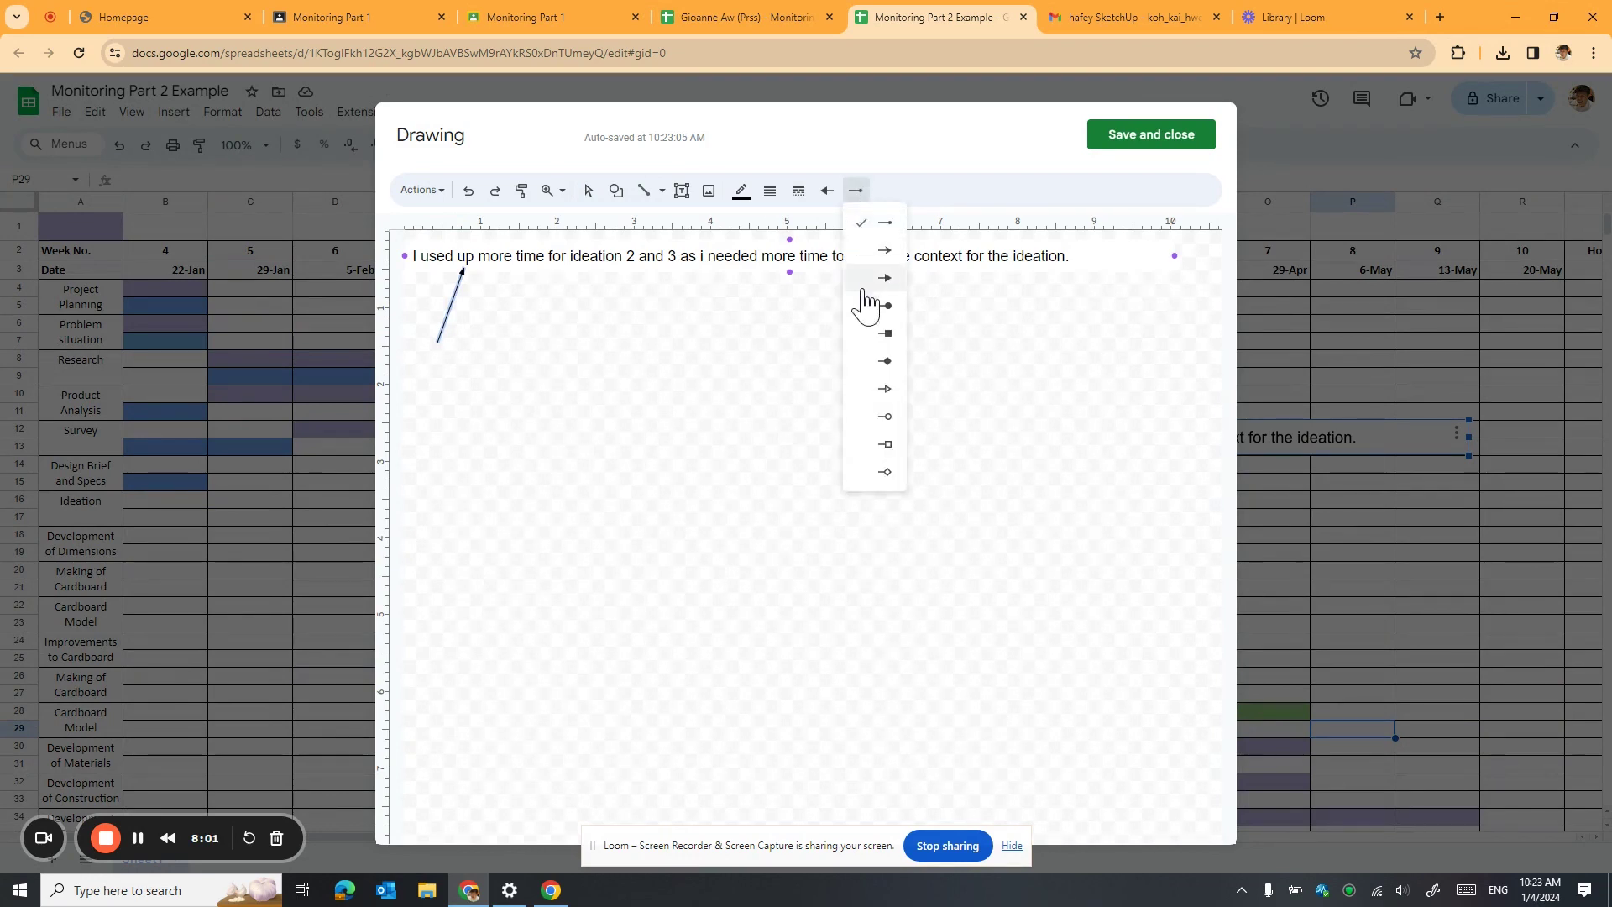
pyautogui.click(864, 280)
pyautogui.click(828, 193)
pyautogui.click(815, 250)
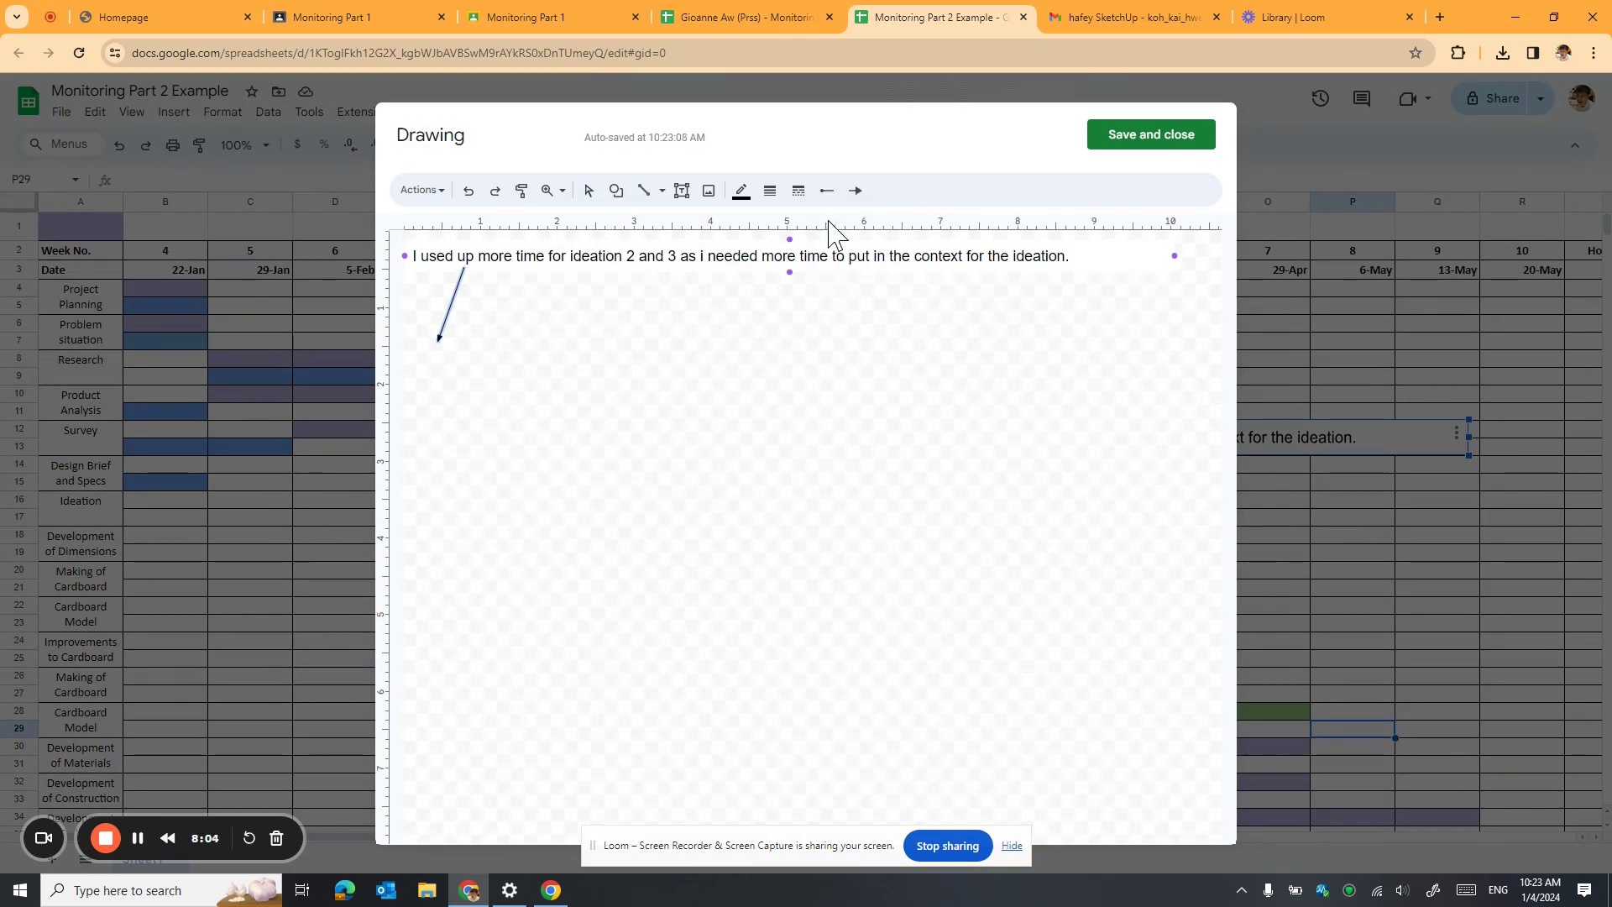
pyautogui.click(1100, 141)
pyautogui.click(775, 421)
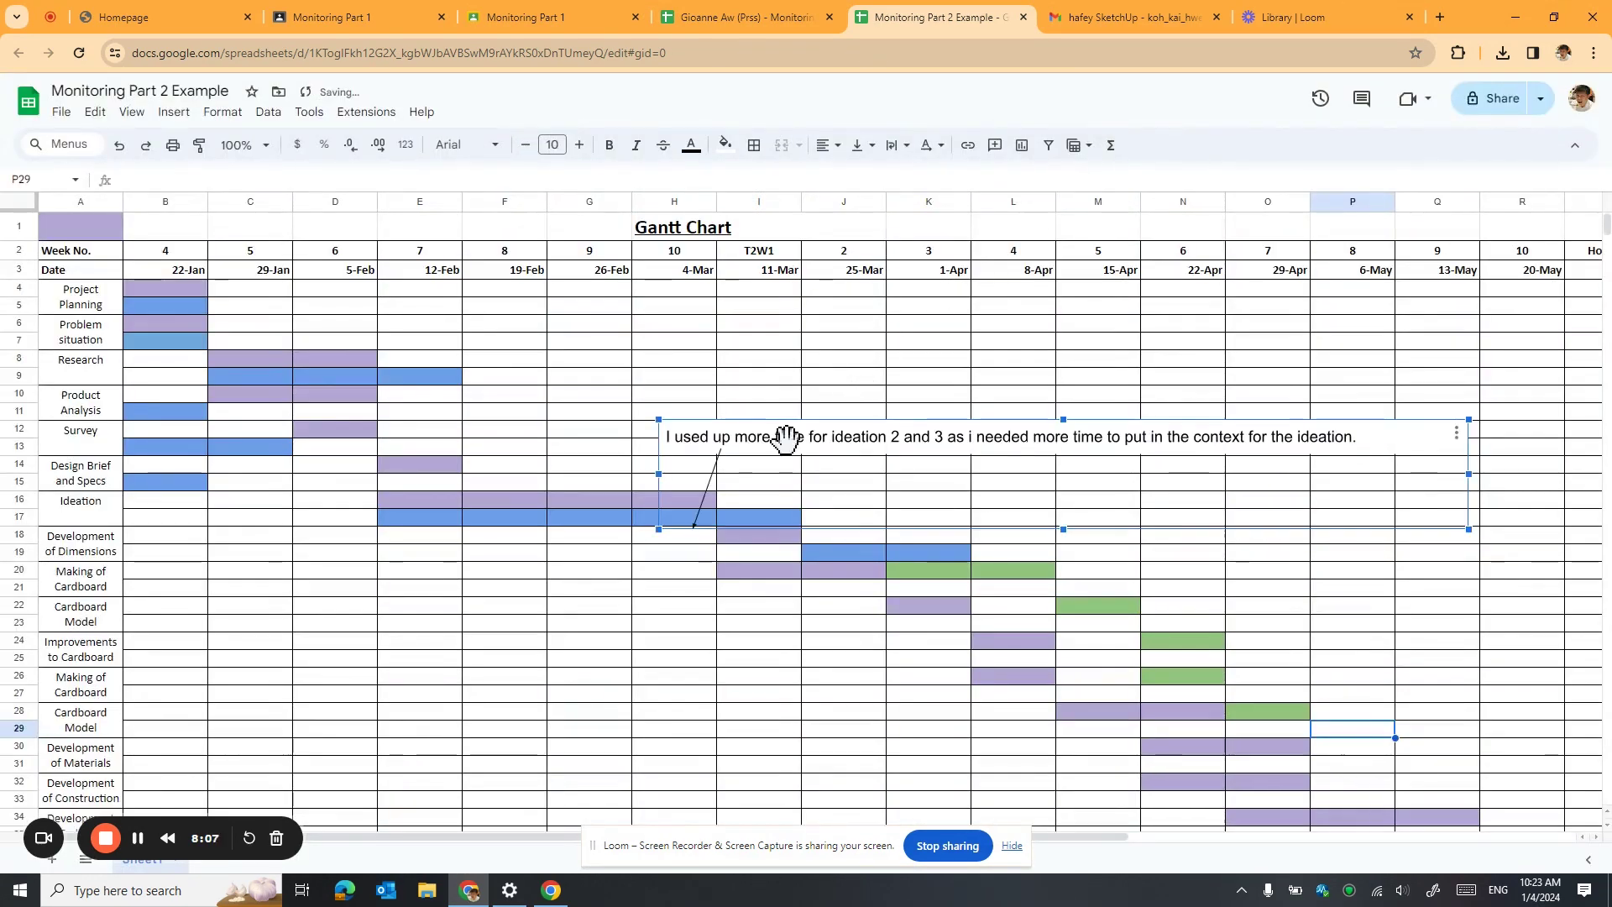
# Move the Ideation note to row 11, starting near column I, so its arrow points at the extra Ideation week in column I.
pyautogui.moveTo(823, 435); pyautogui.dragTo(870, 414)
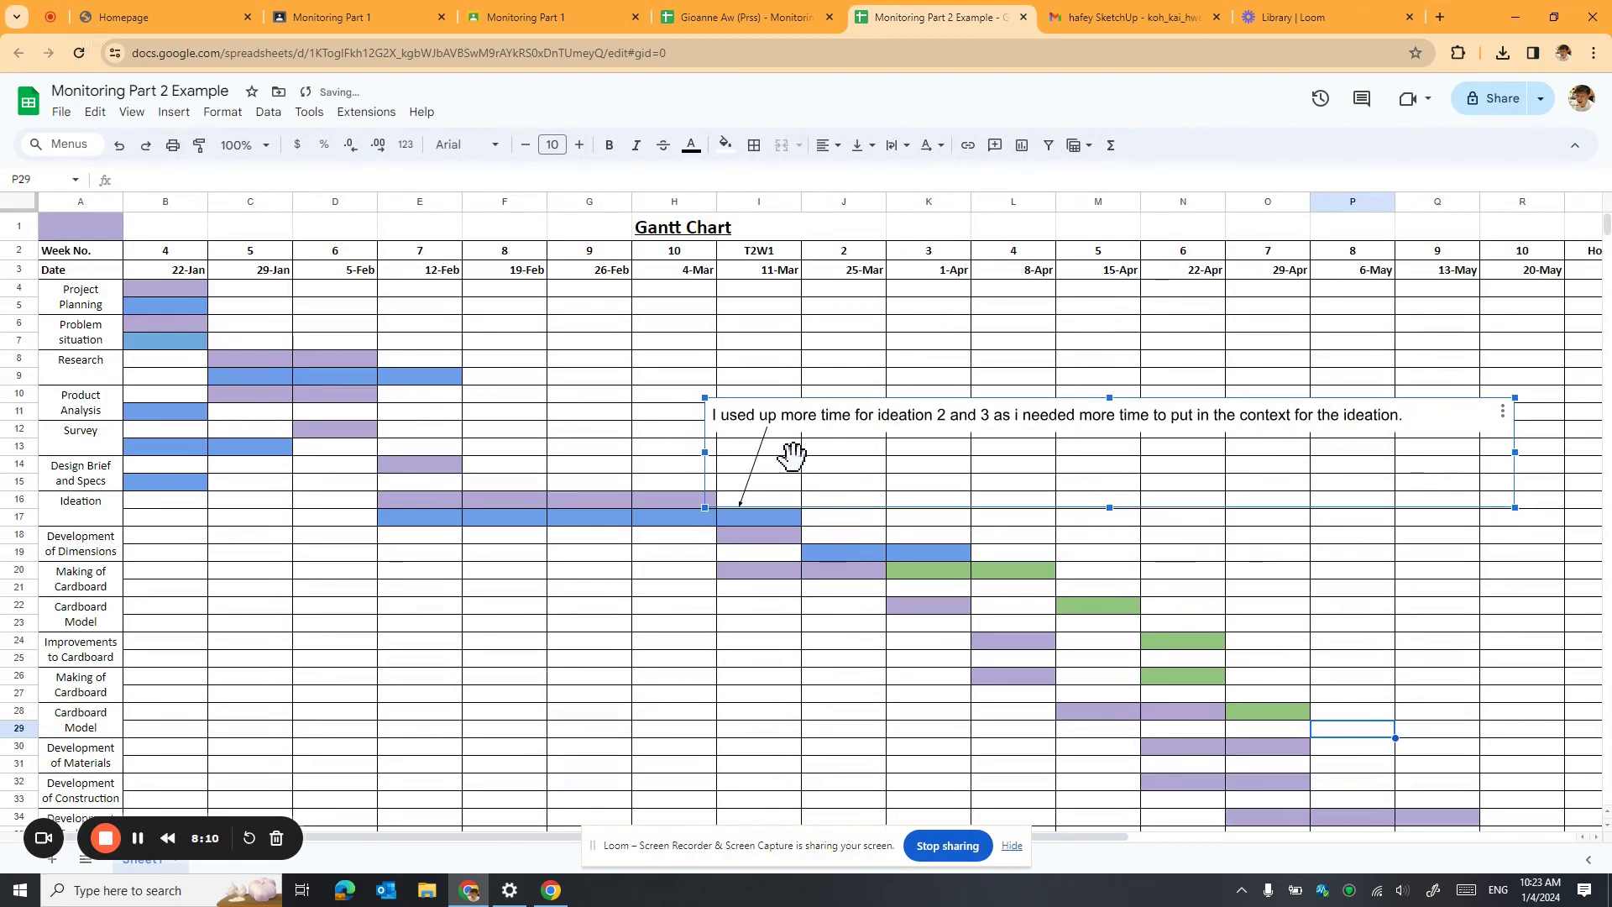
pyautogui.click(575, 411)
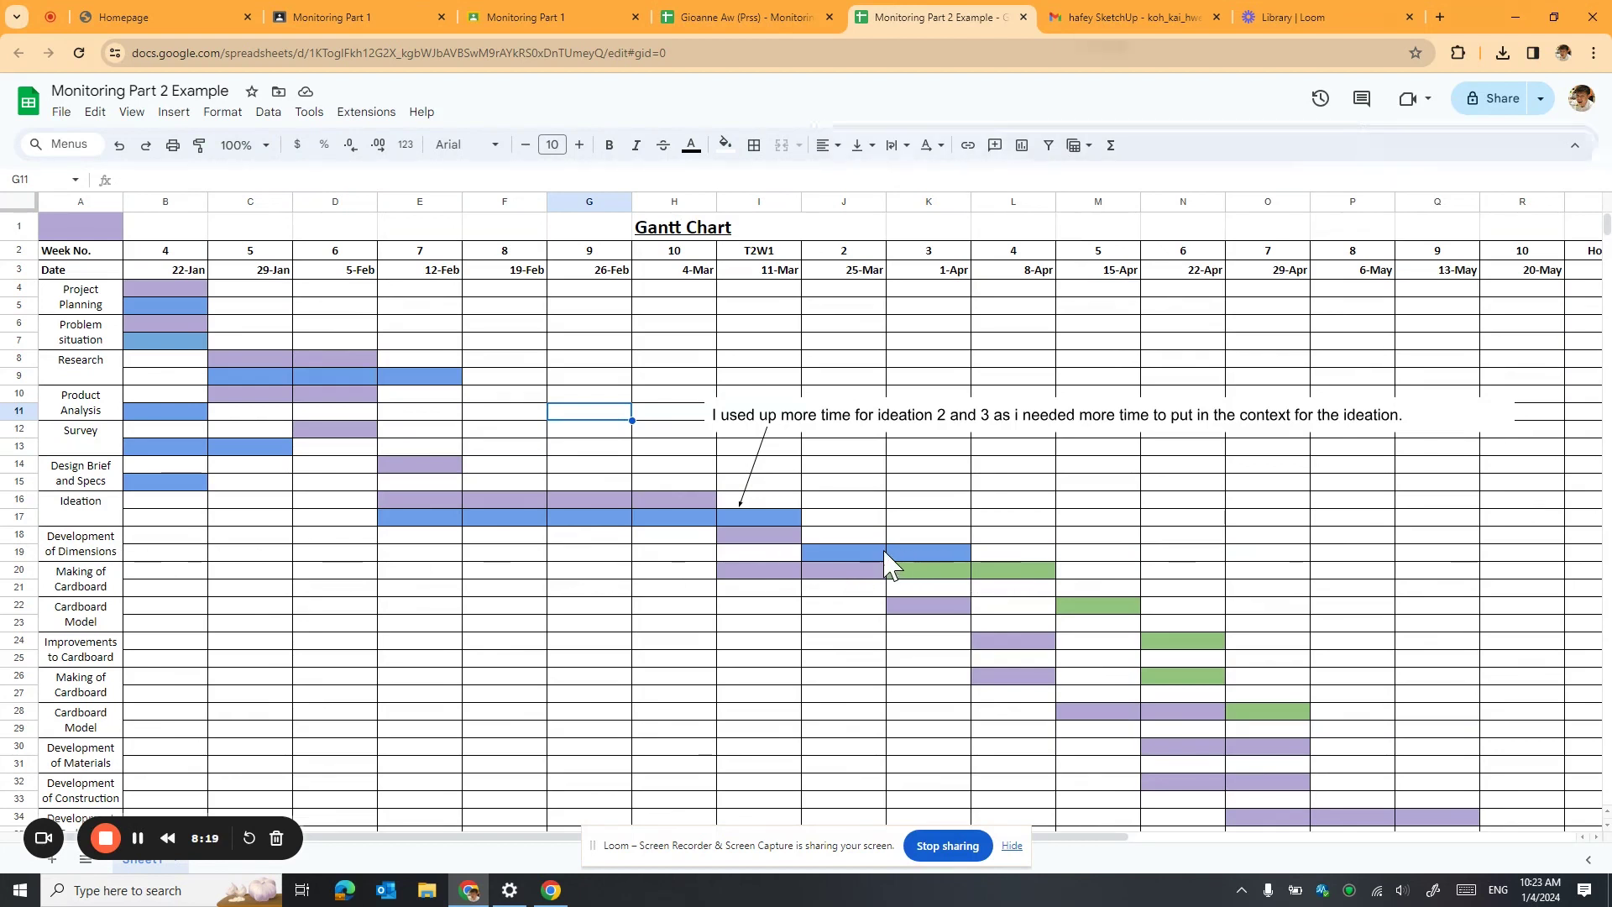
pyautogui.click(833, 556)
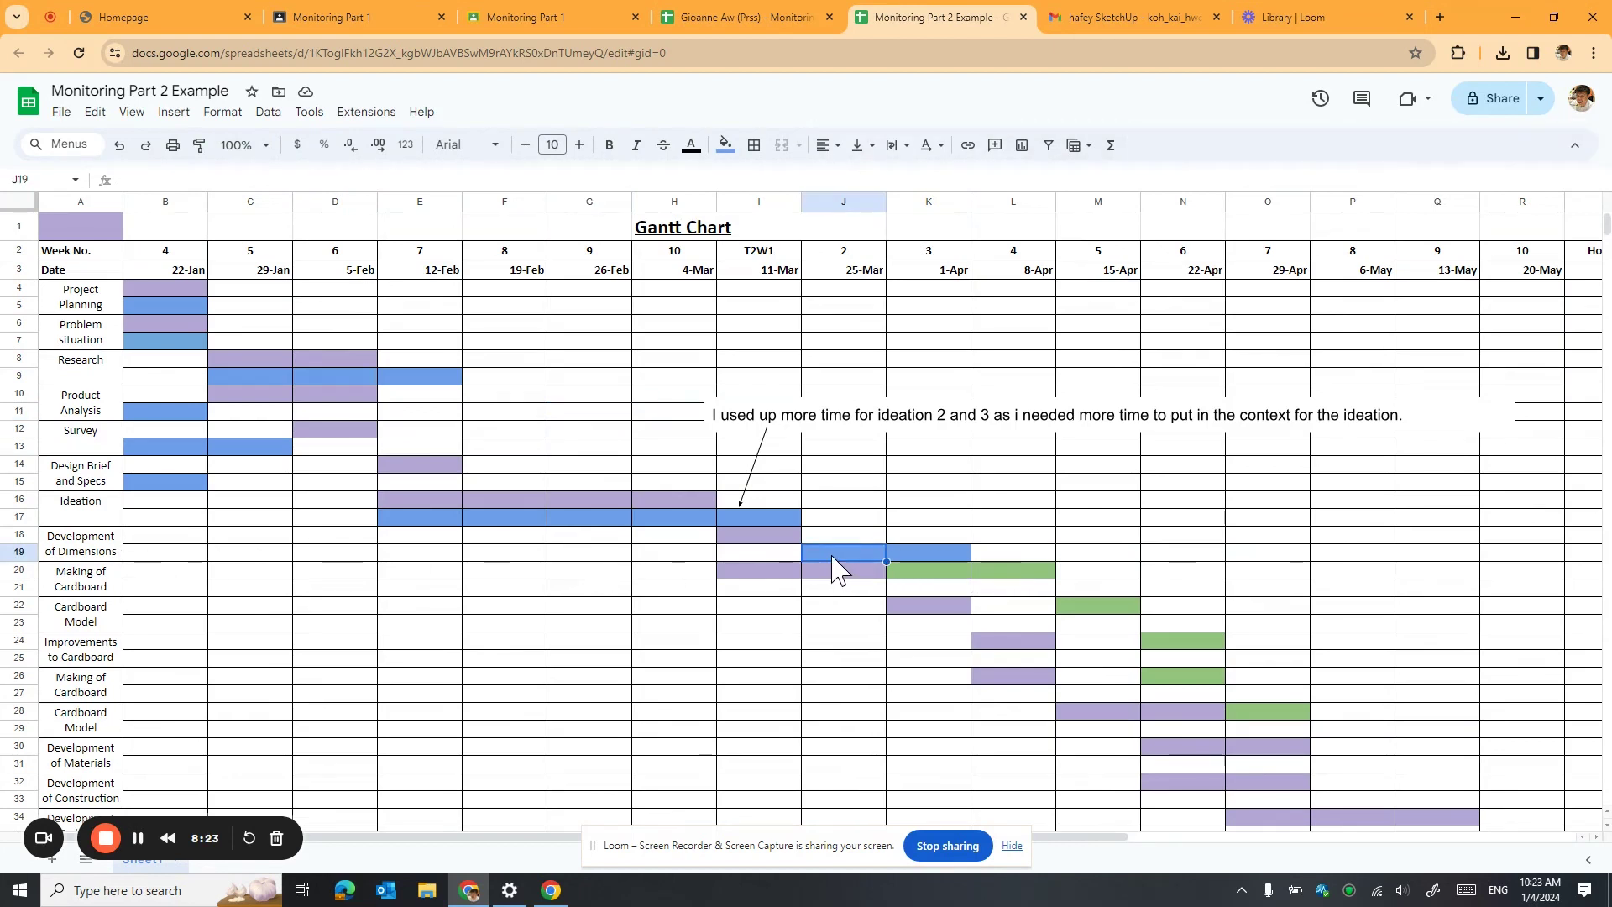
pyautogui.click(929, 579)
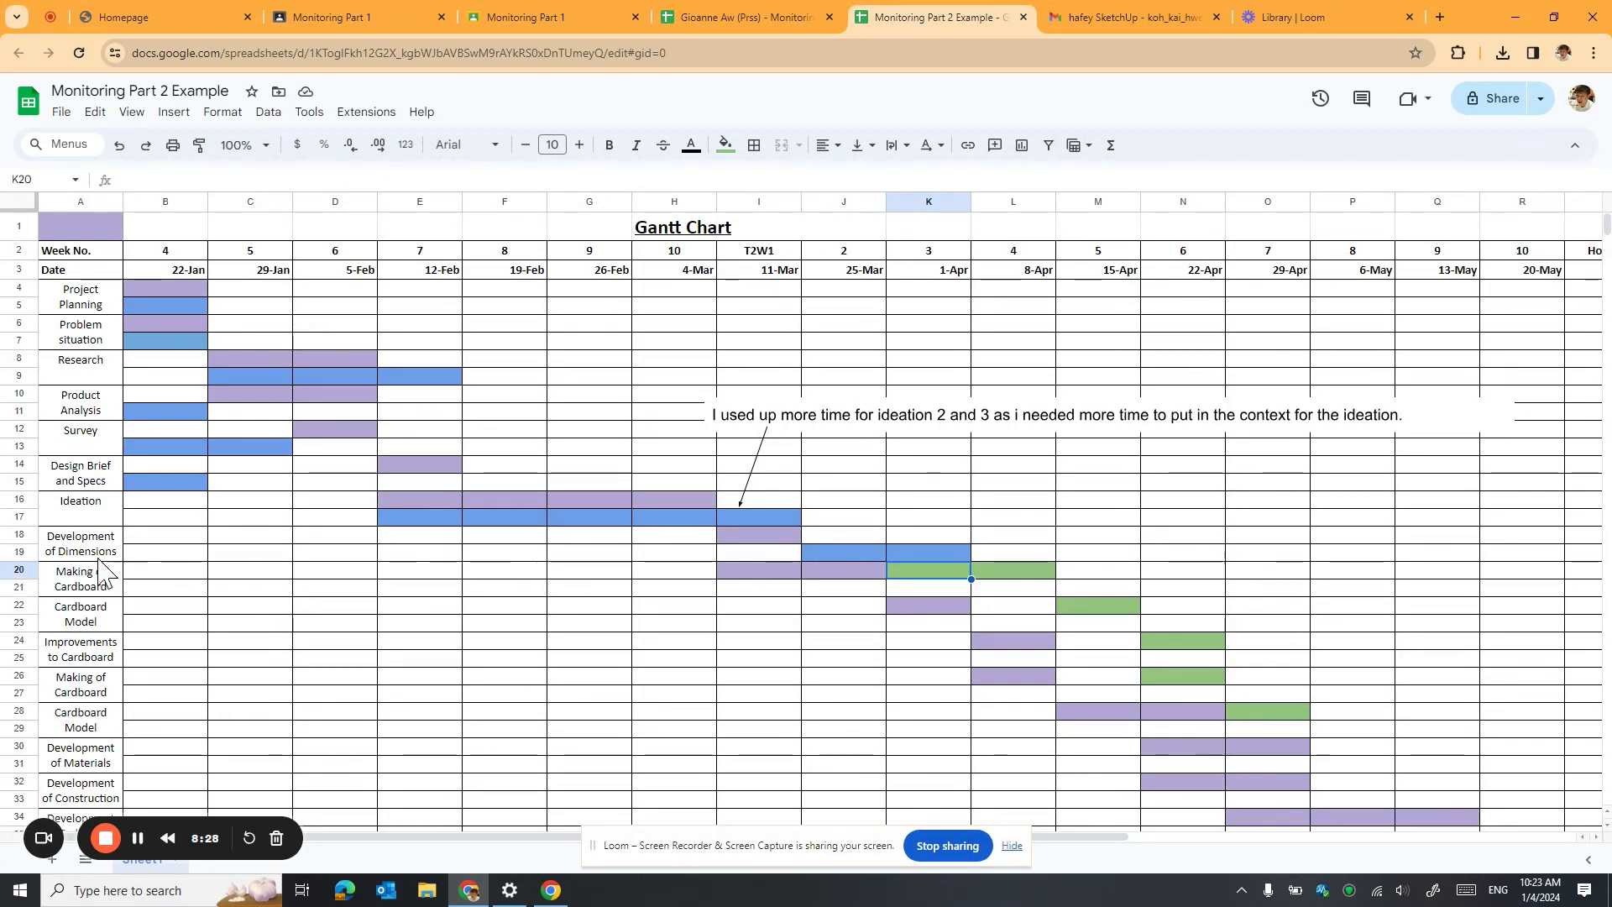
pyautogui.click(1008, 576)
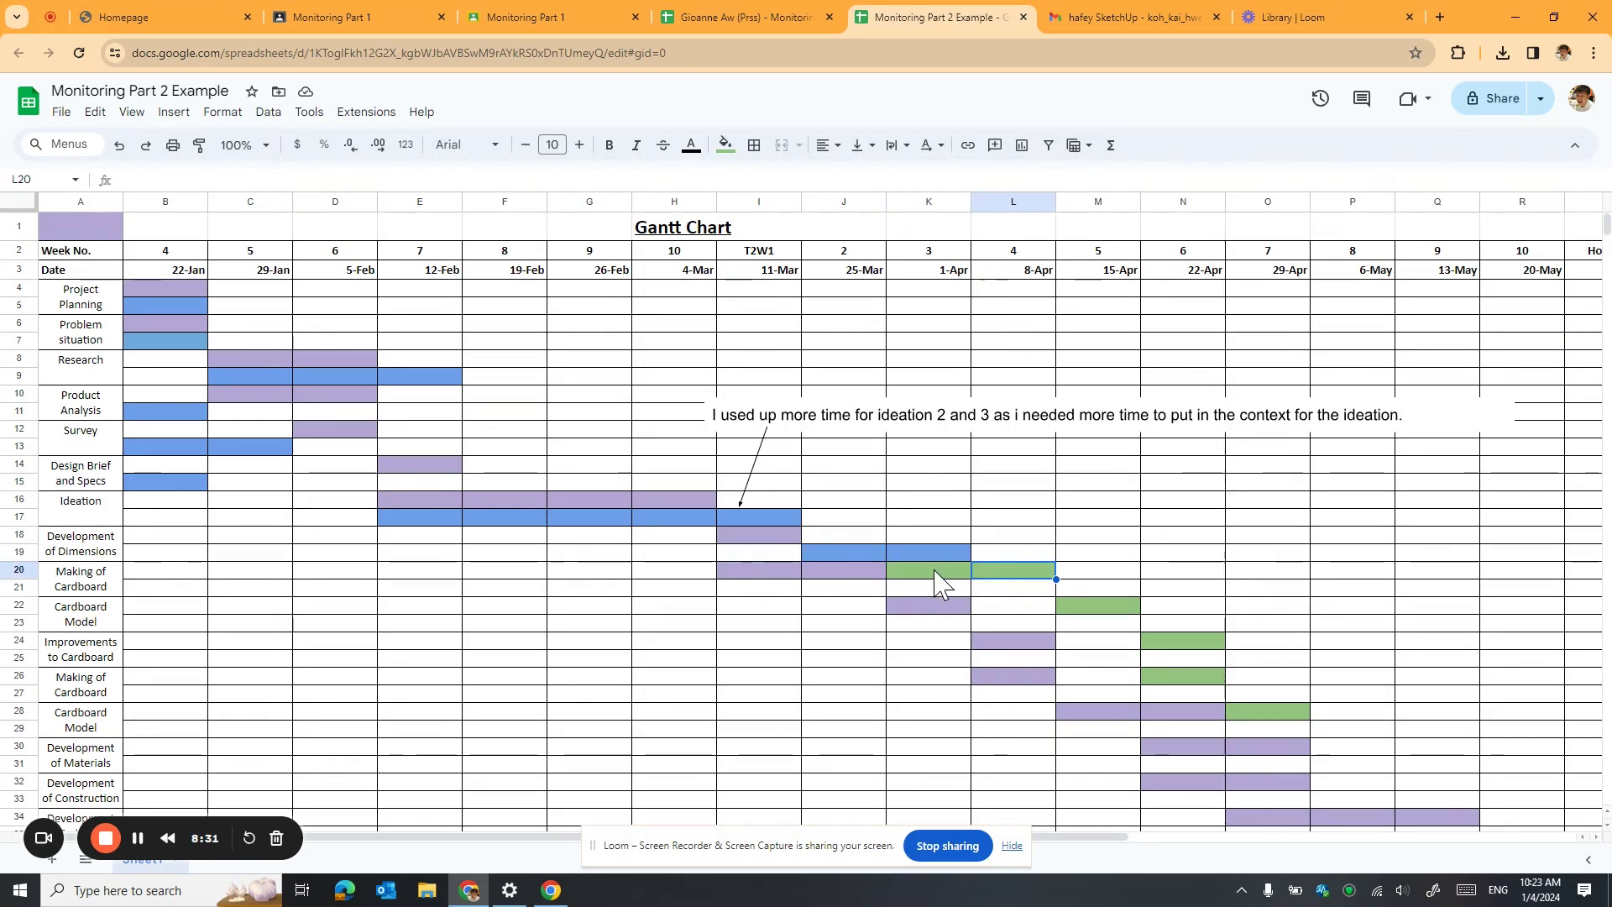
pyautogui.click(916, 413)
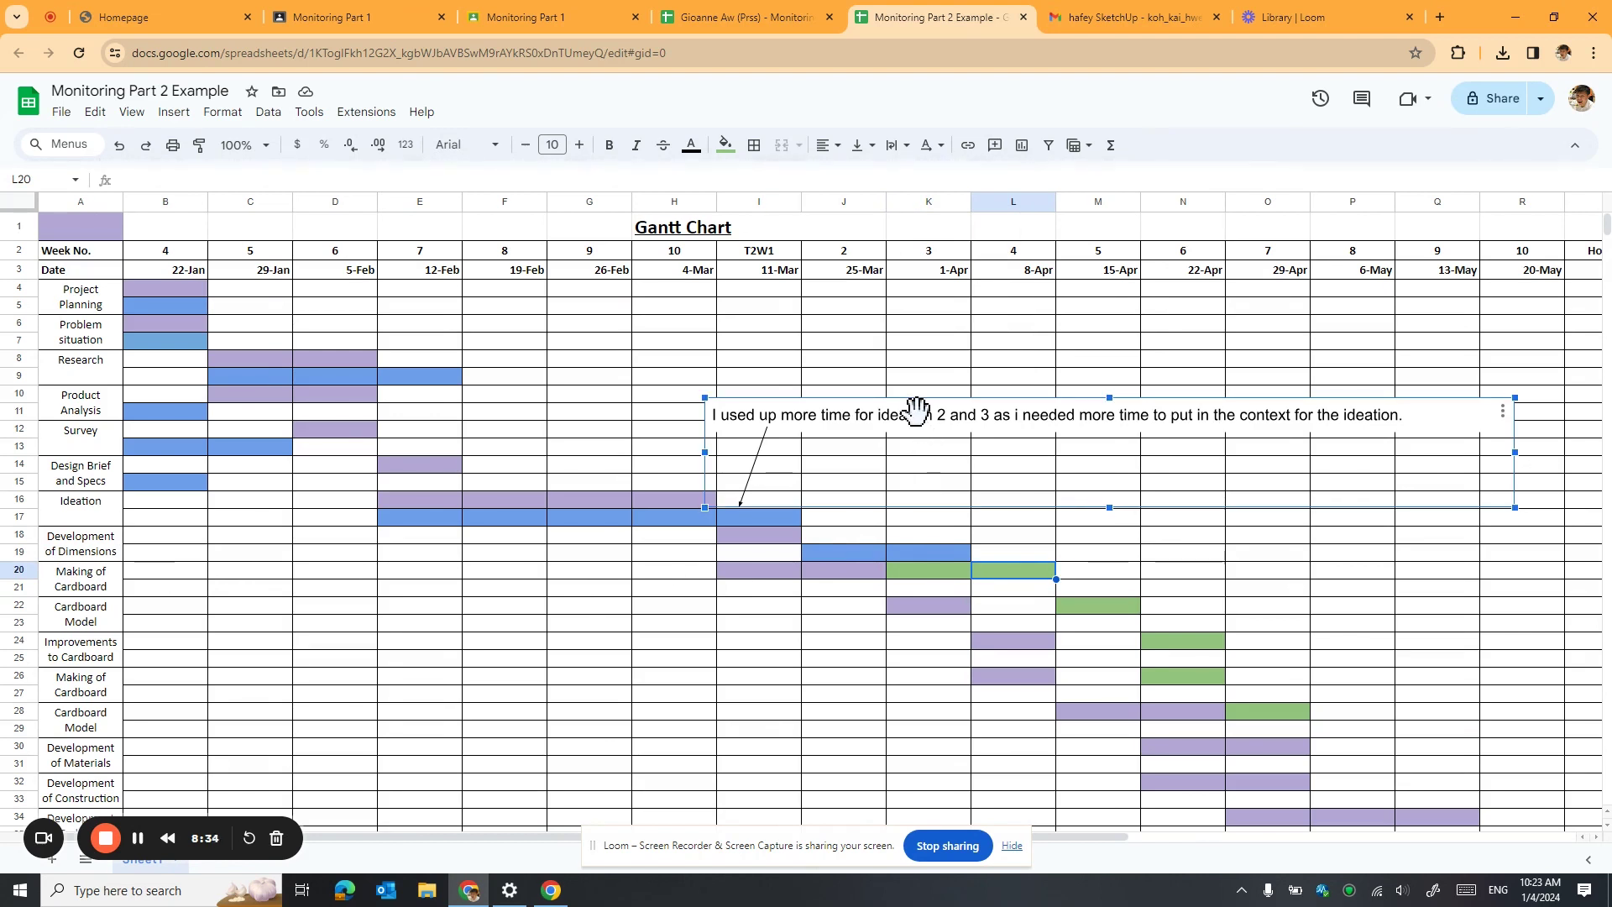
pyautogui.click(95, 111)
pyautogui.click(91, 118)
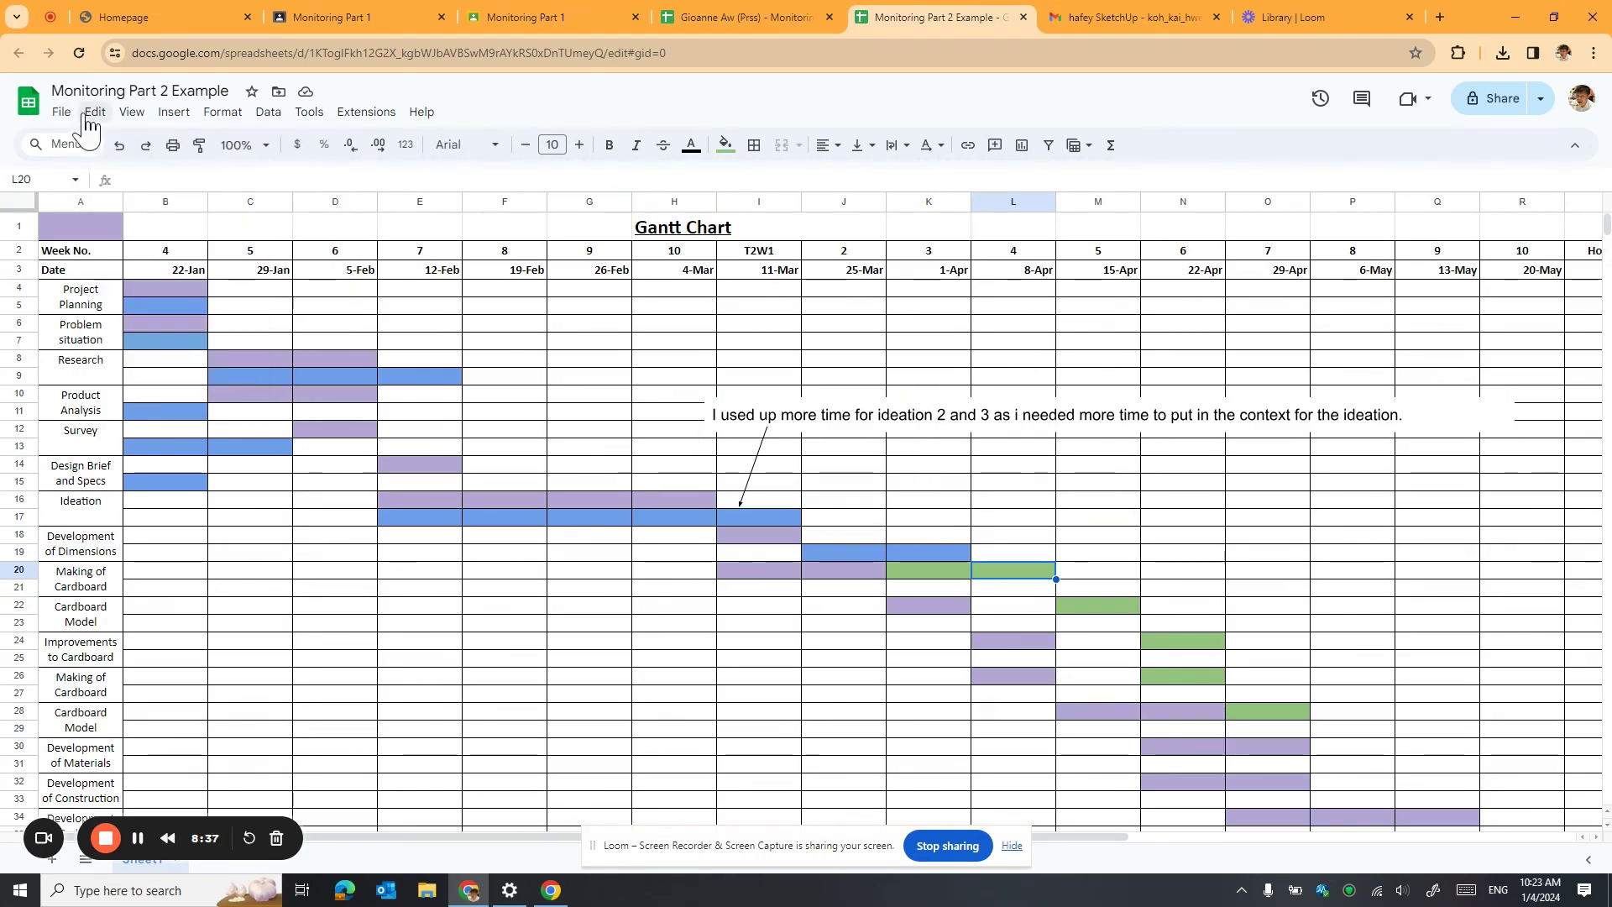
pyautogui.click(88, 118)
pyautogui.click(127, 223)
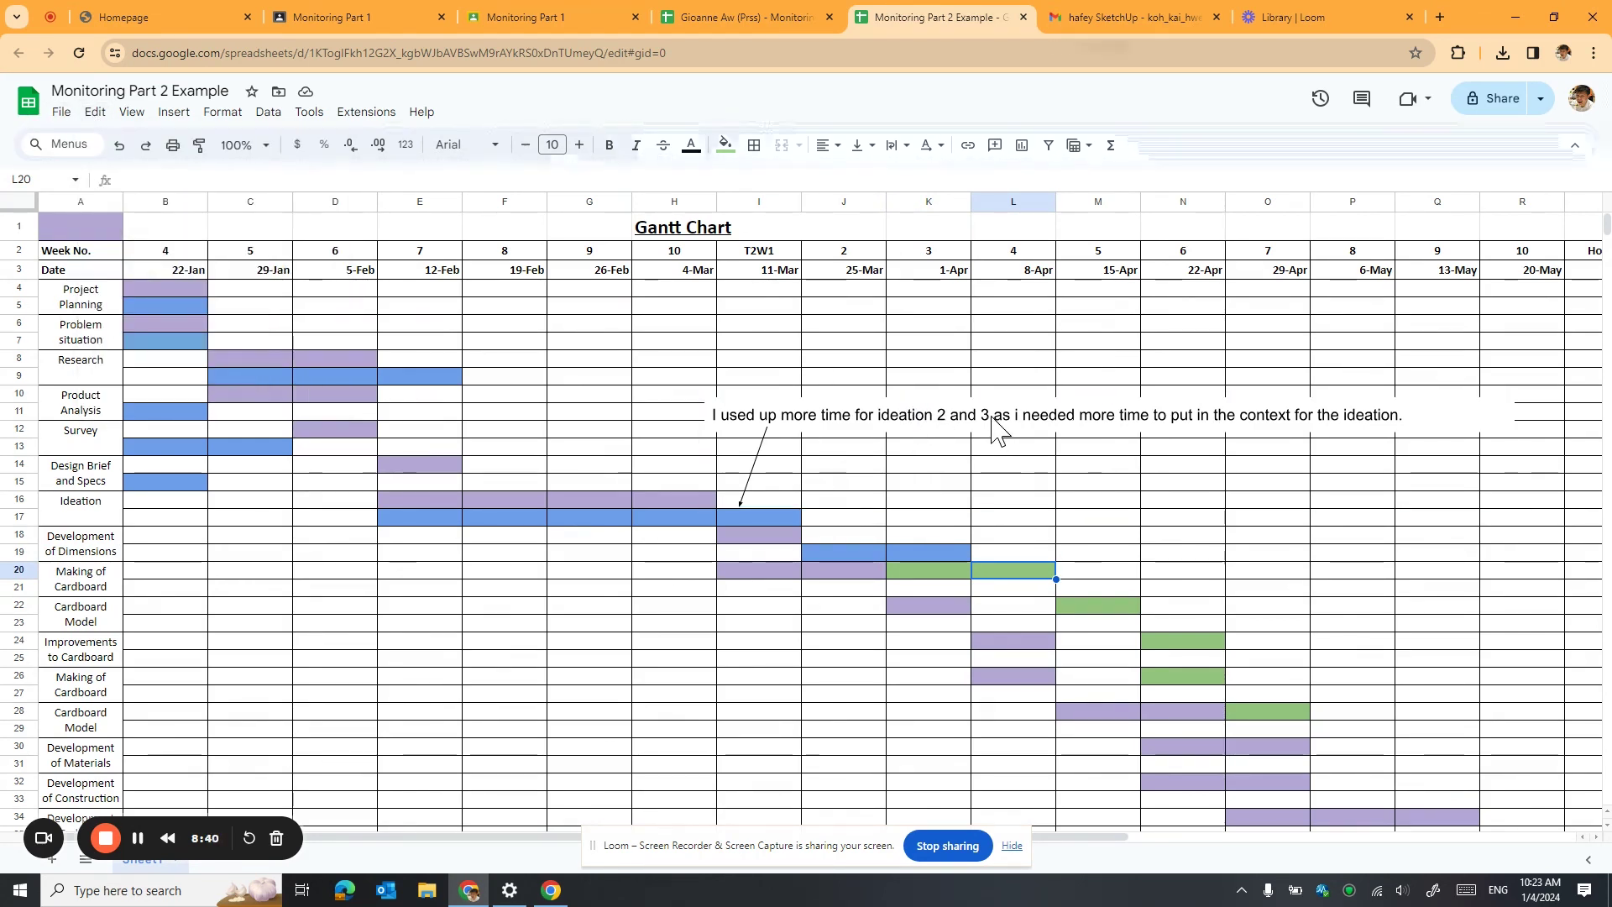
# Shift the Ideation note slightly so its arrow tip meets the middle of the blue Ideation cell in column I.
pyautogui.moveTo(991, 424)
pyautogui.mouseDown()
pyautogui.moveTo(979, 410)
pyautogui.moveTo(1019, 461)
pyautogui.moveTo(1007, 419)
pyautogui.mouseUp()
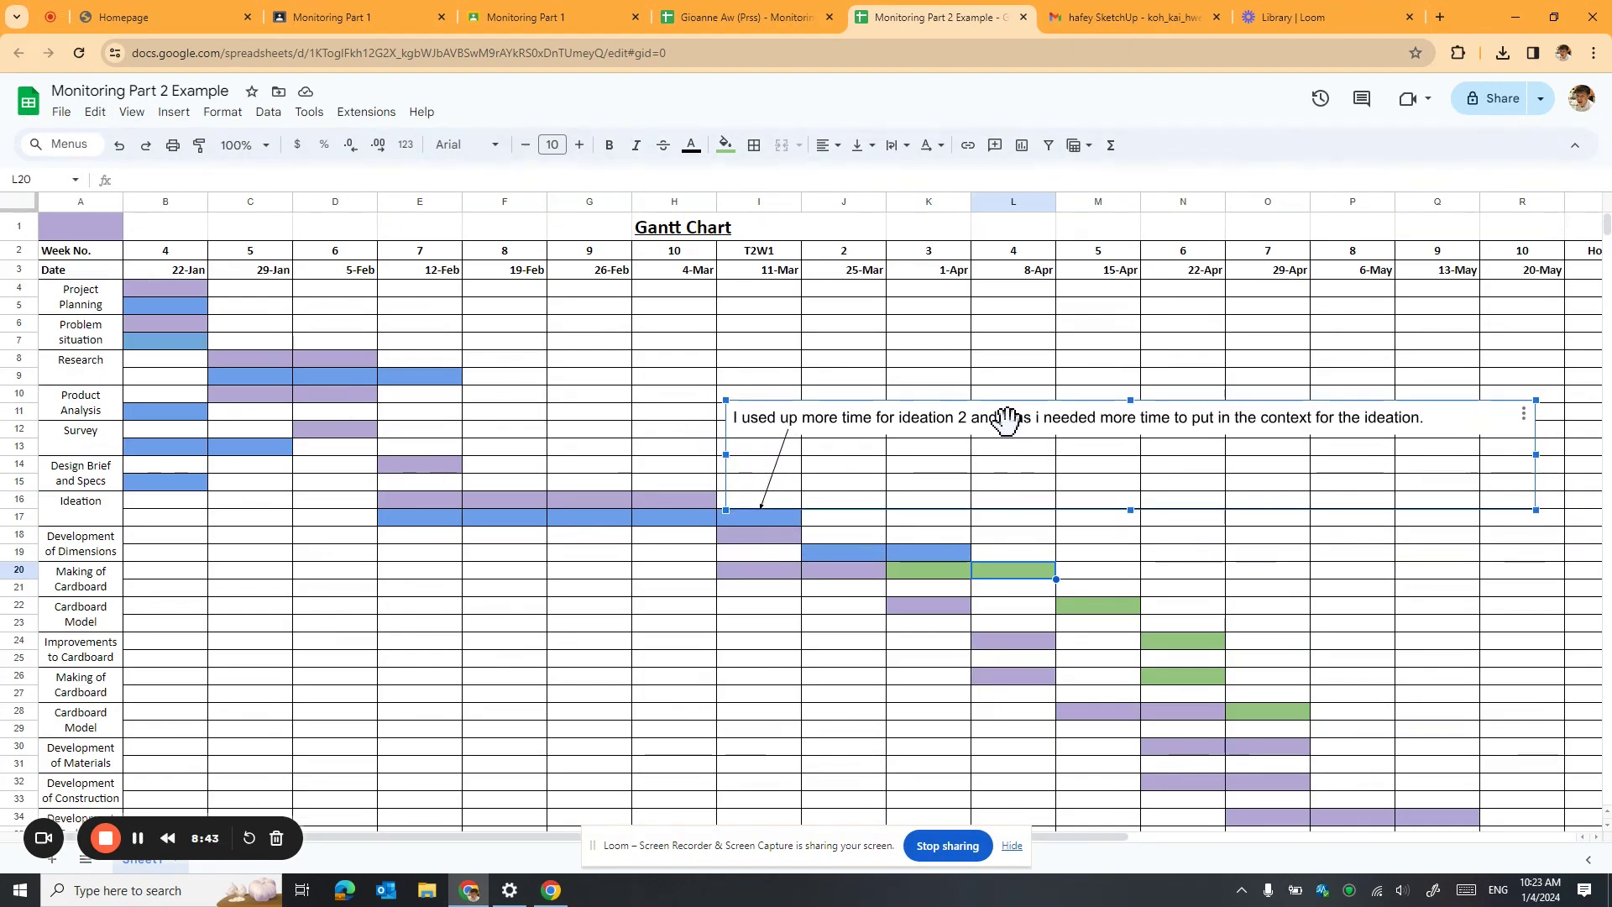
pyautogui.click(1083, 572)
pyautogui.click(1041, 449)
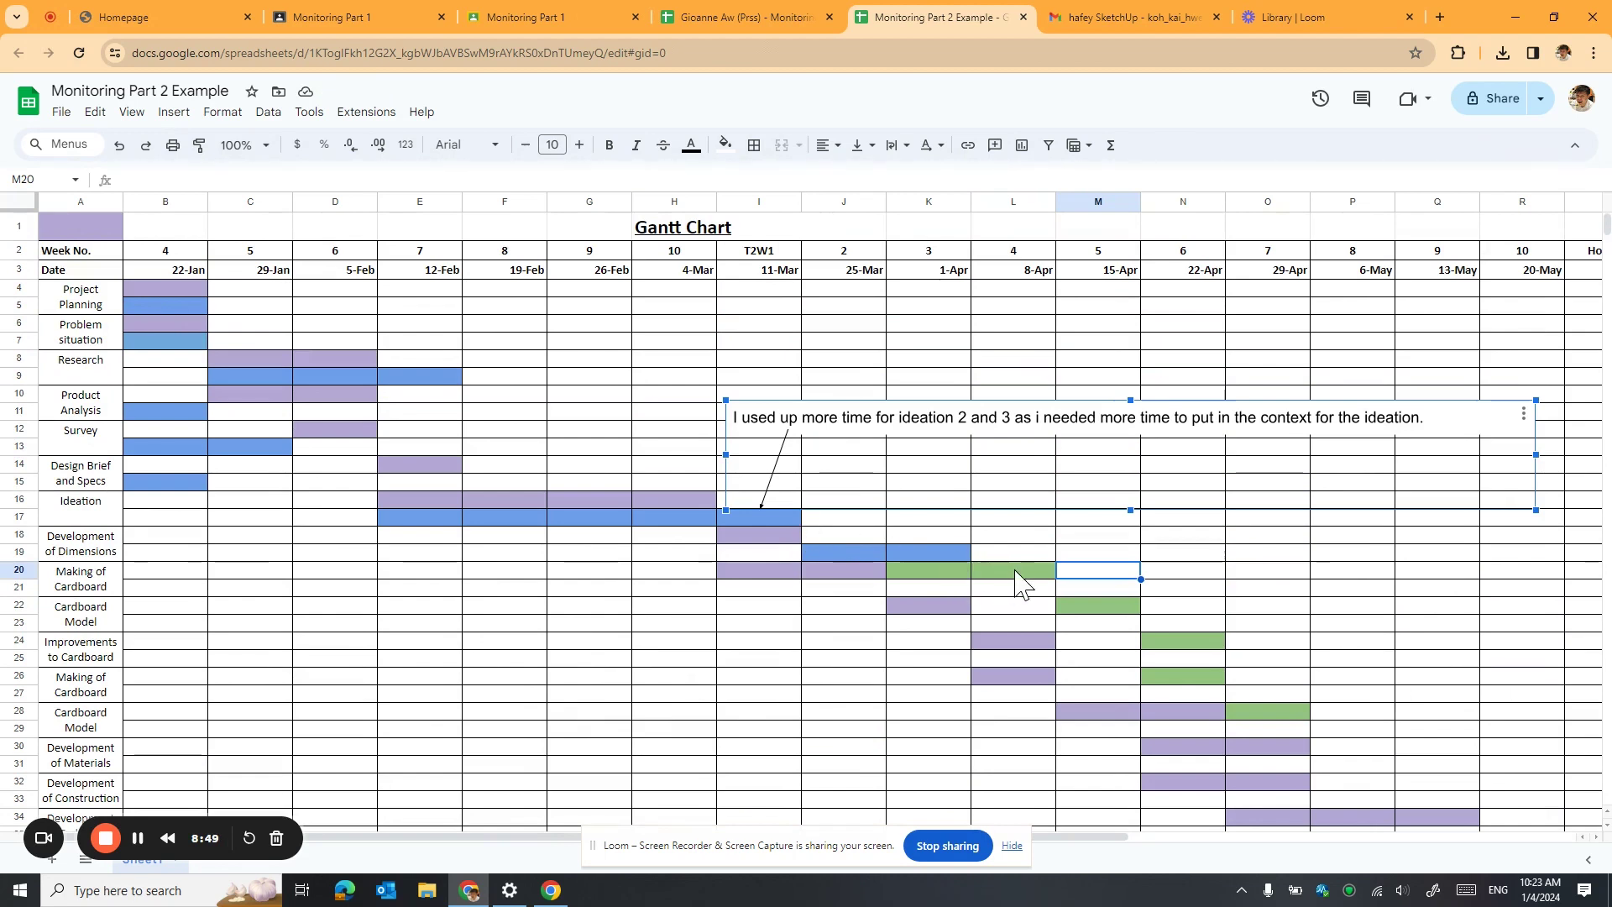
pyautogui.click(919, 516)
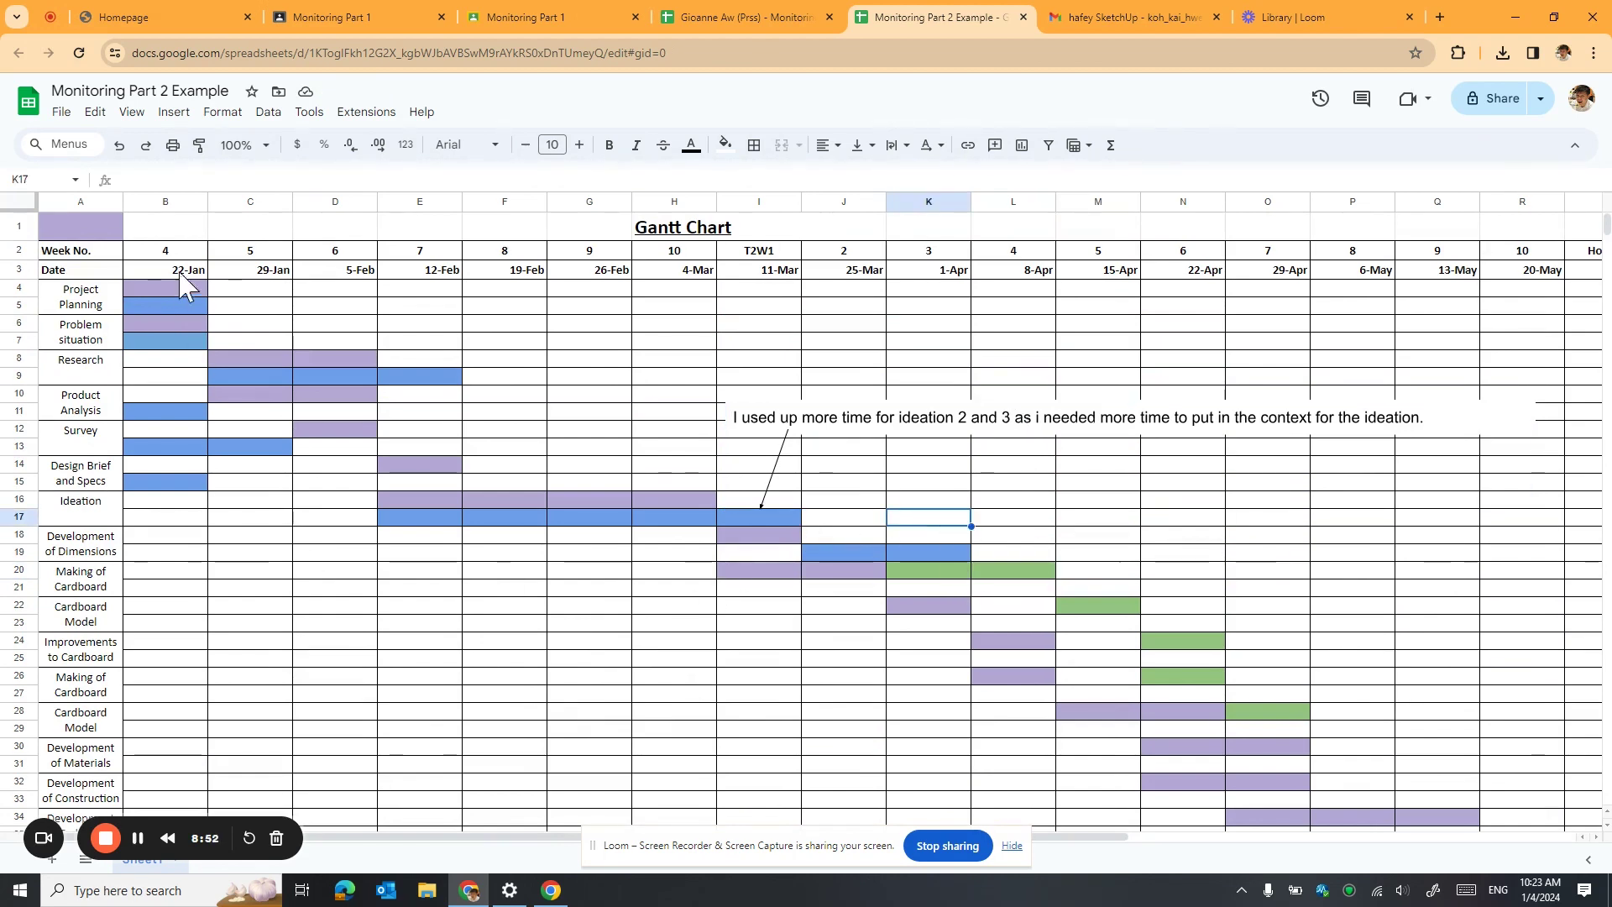
# Insert drawing text "I need to extend the planning for making of cardboard model for another 2 weeks as I needed more time to do up the dimensions.".
pyautogui.click(173, 112)
pyautogui.click(212, 369)
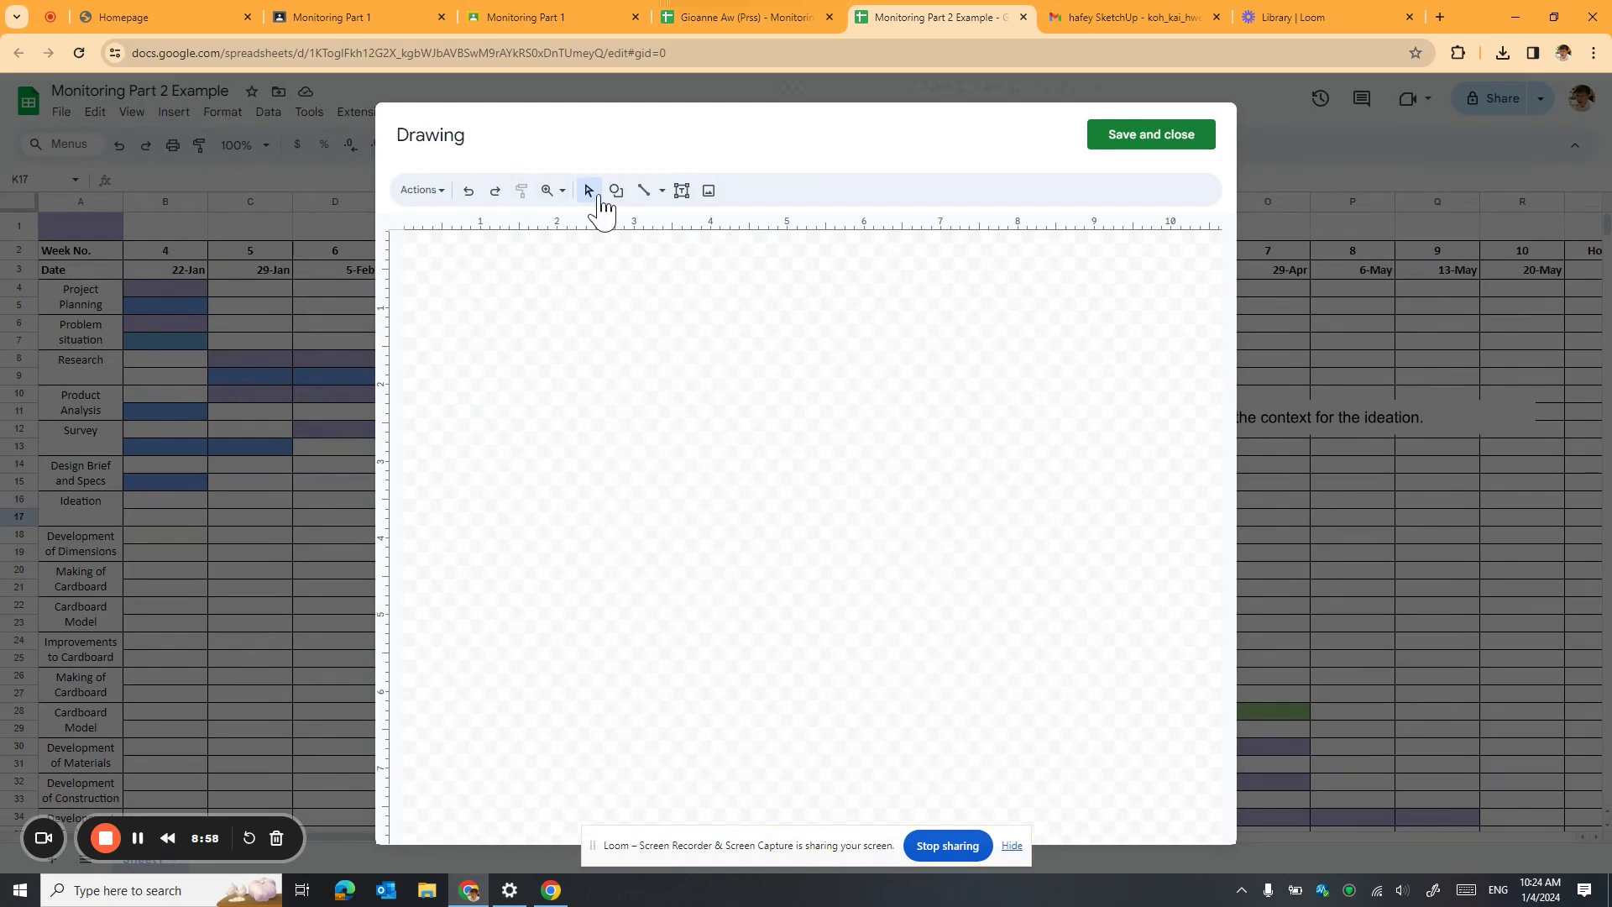
pyautogui.click(682, 190)
pyautogui.moveTo(420, 252); pyautogui.dragTo(1171, 312)
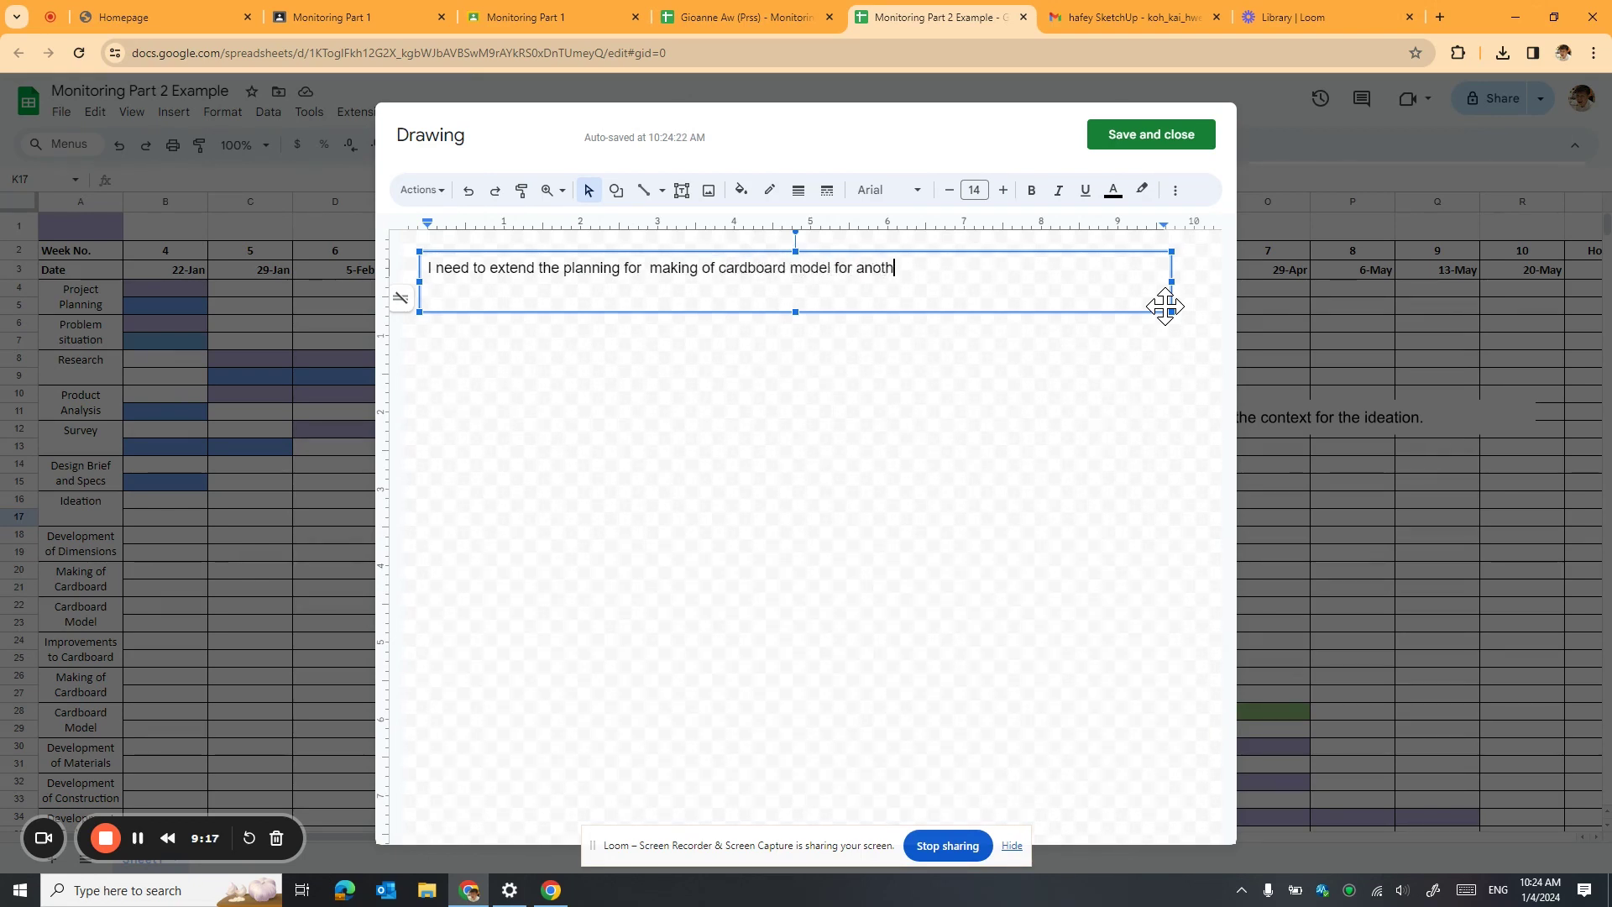
pyautogui.write('s as I needed more time to do up the dimensions.')
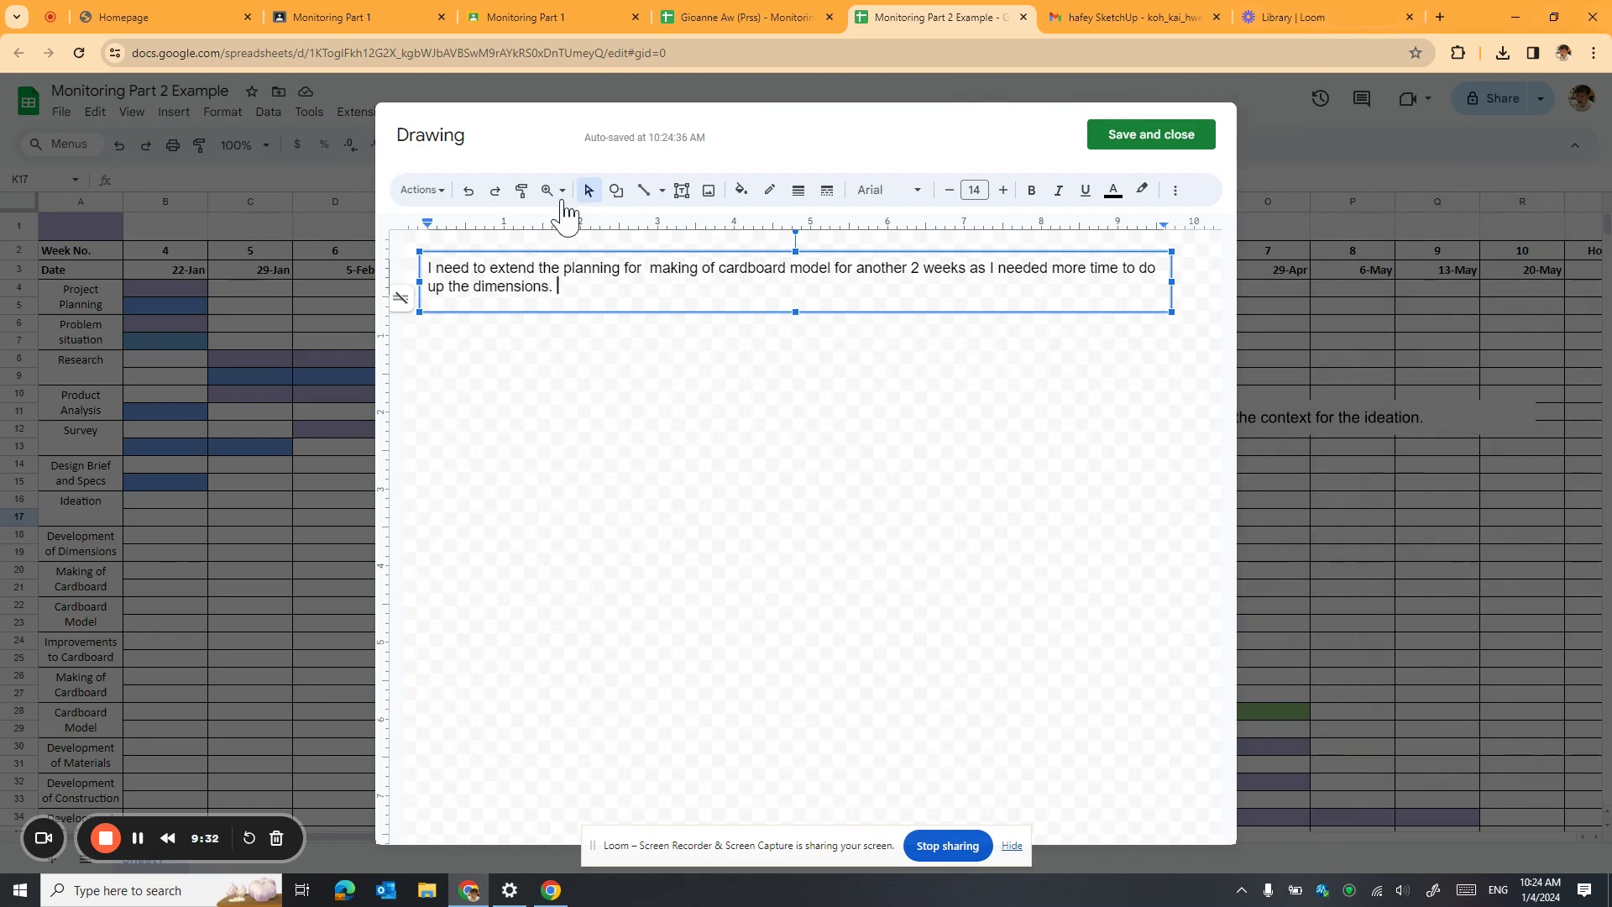
# Draw a short line slanting down from beneath the text with a filled arrowhead on its lower end, and save the drawing.
pyautogui.click(648, 195)
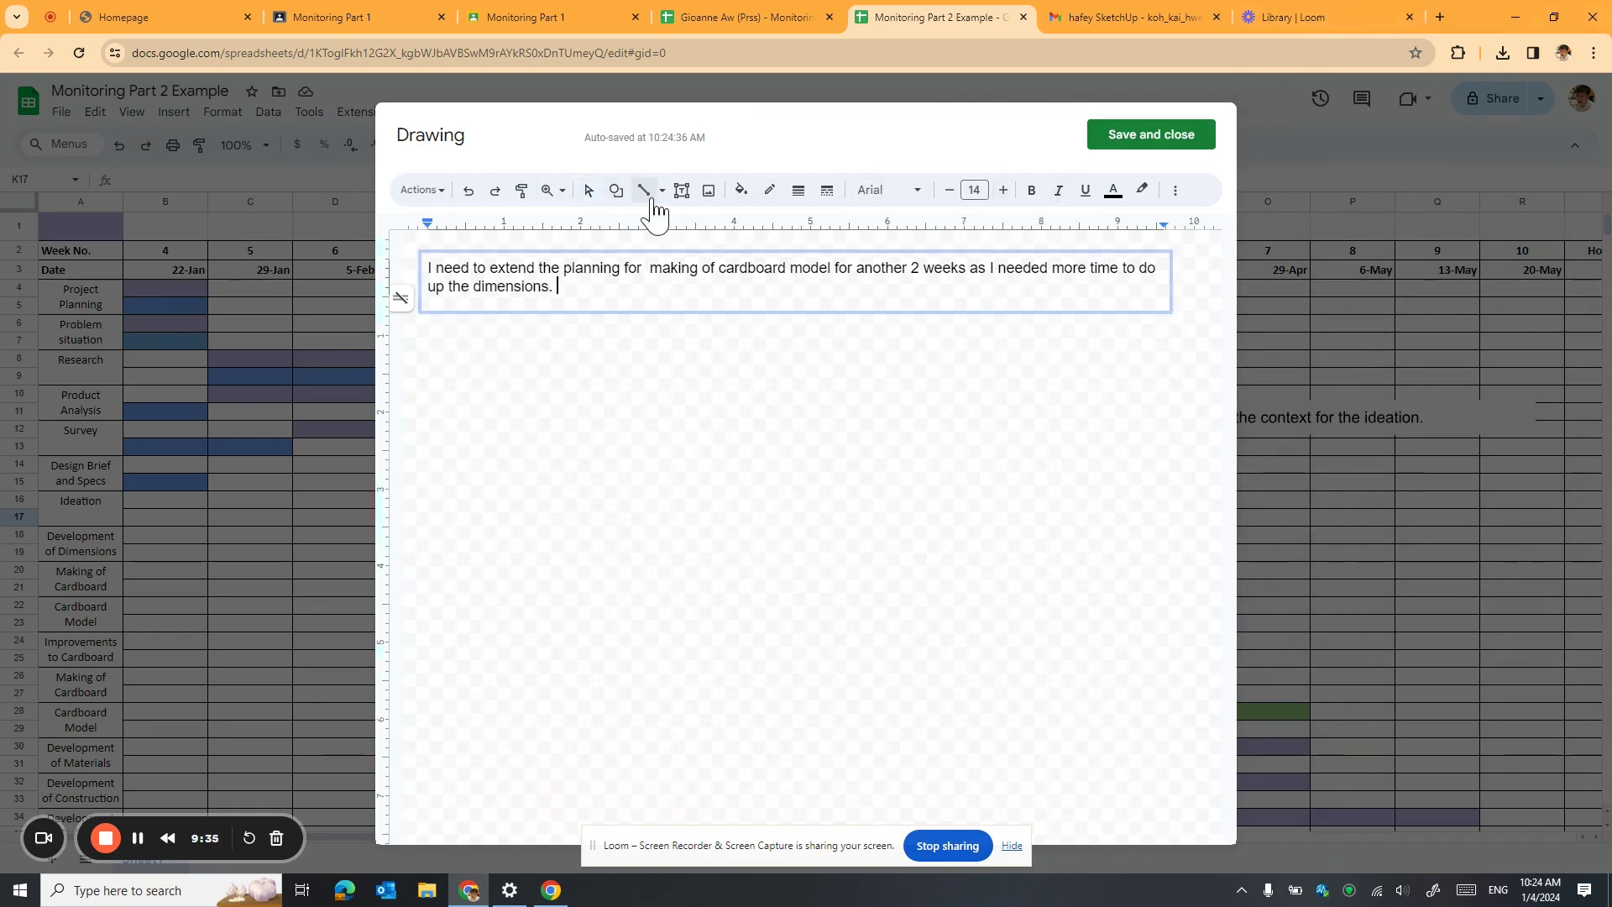
pyautogui.moveTo(502, 304); pyautogui.dragTo(484, 368)
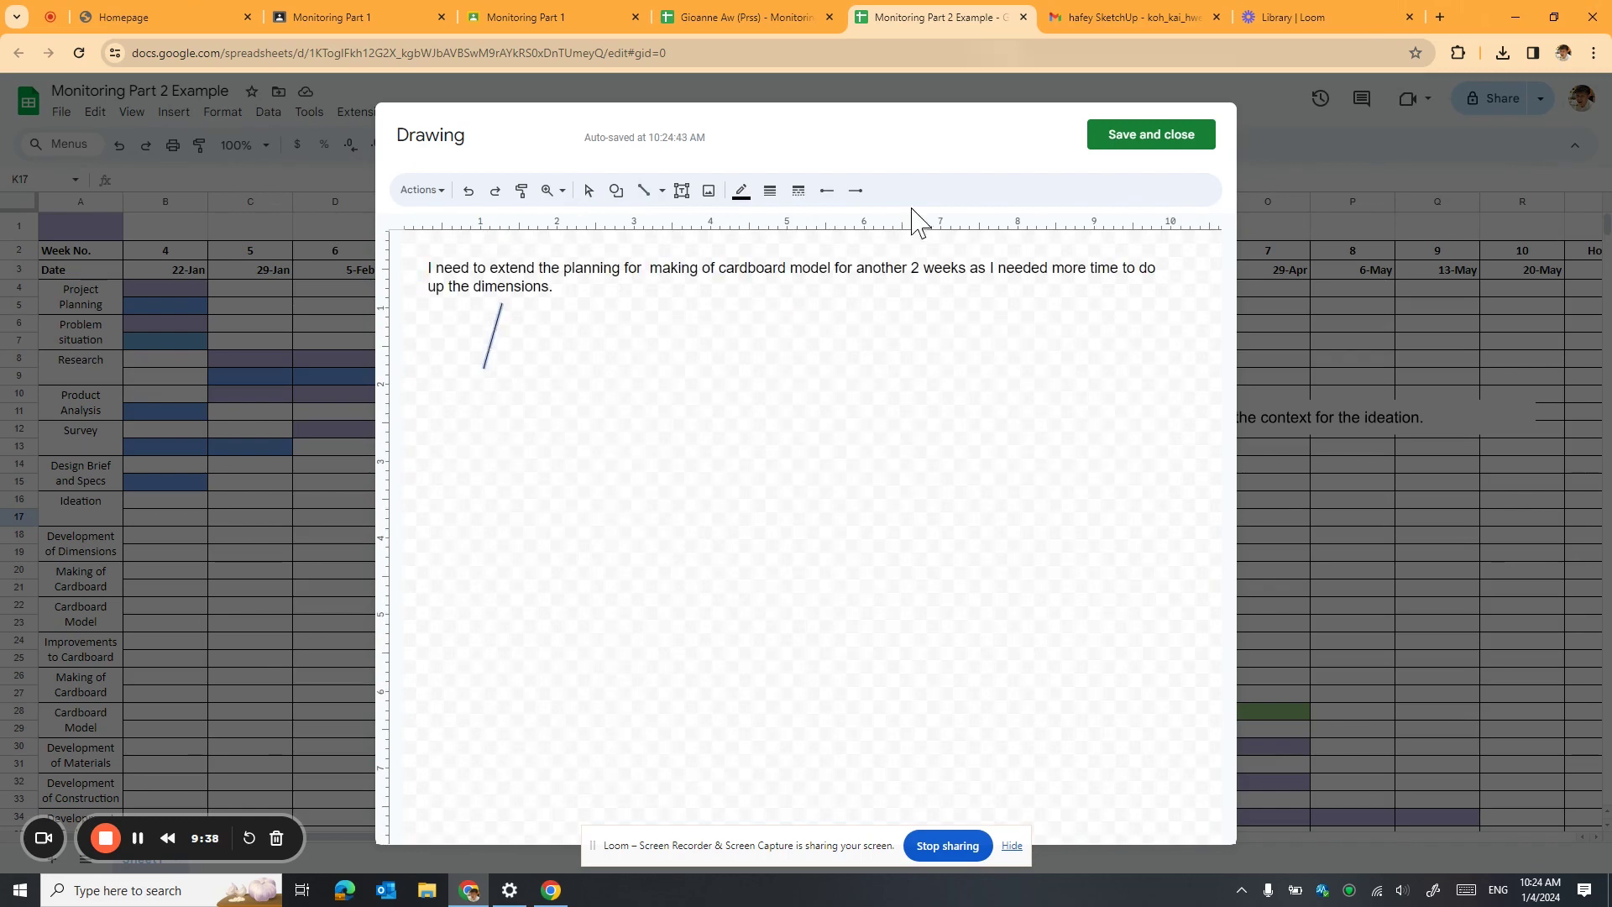
pyautogui.click(855, 190)
pyautogui.click(881, 250)
pyautogui.click(1108, 137)
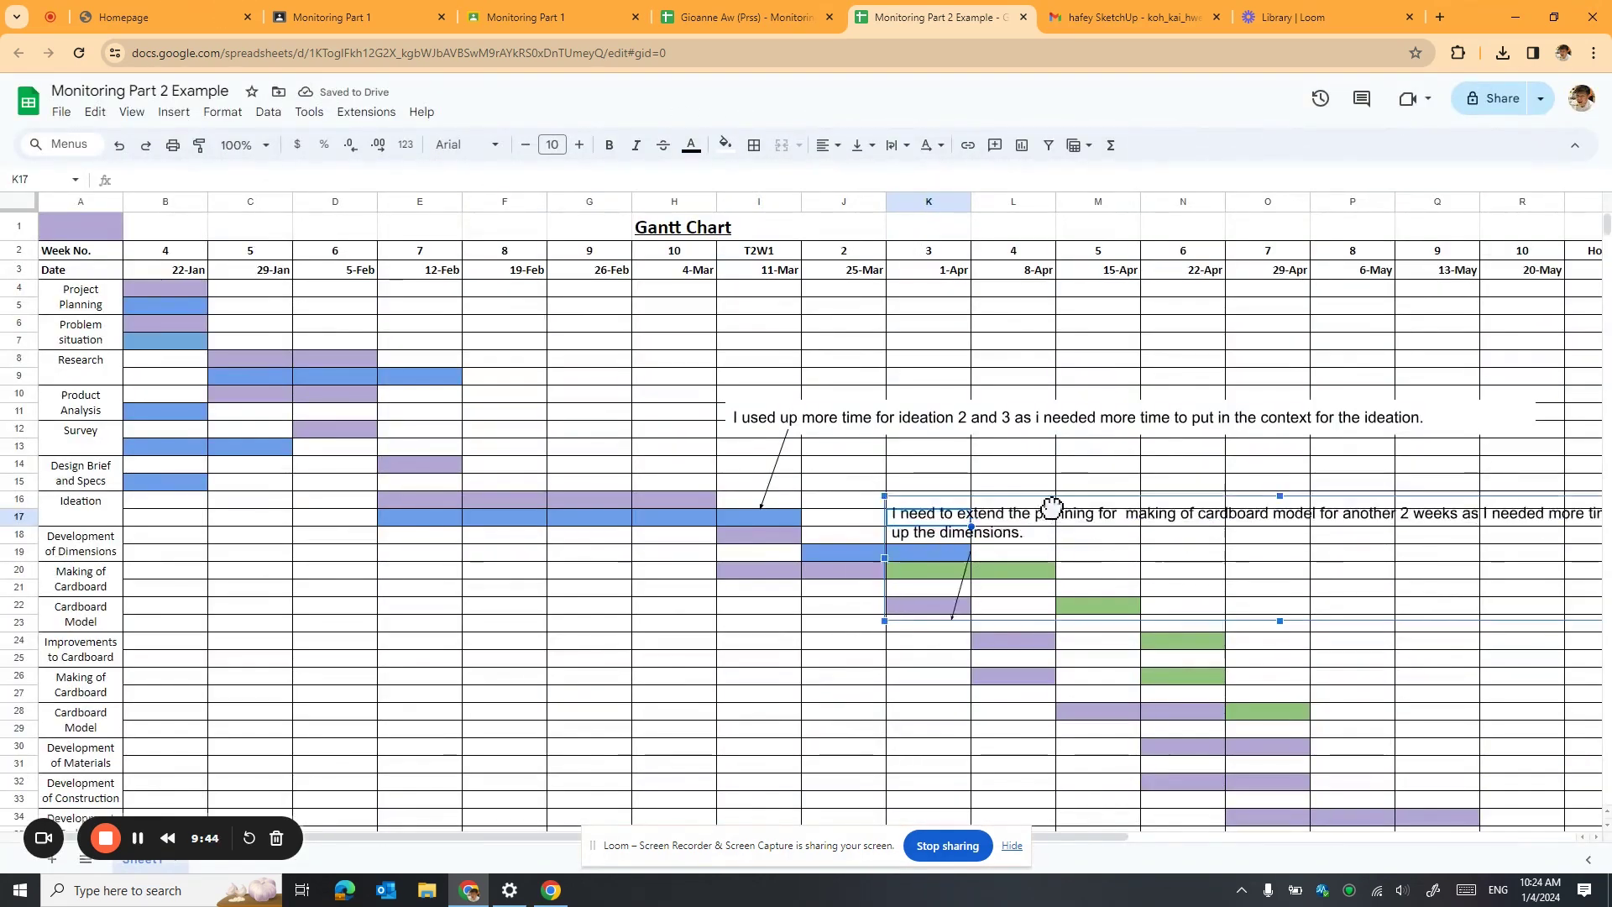
# Move the new note directly below the Ideation note so its arrow points at the green Making of Cardboard bar in column L.
pyautogui.moveTo(1051, 507); pyautogui.dragTo(1099, 445)
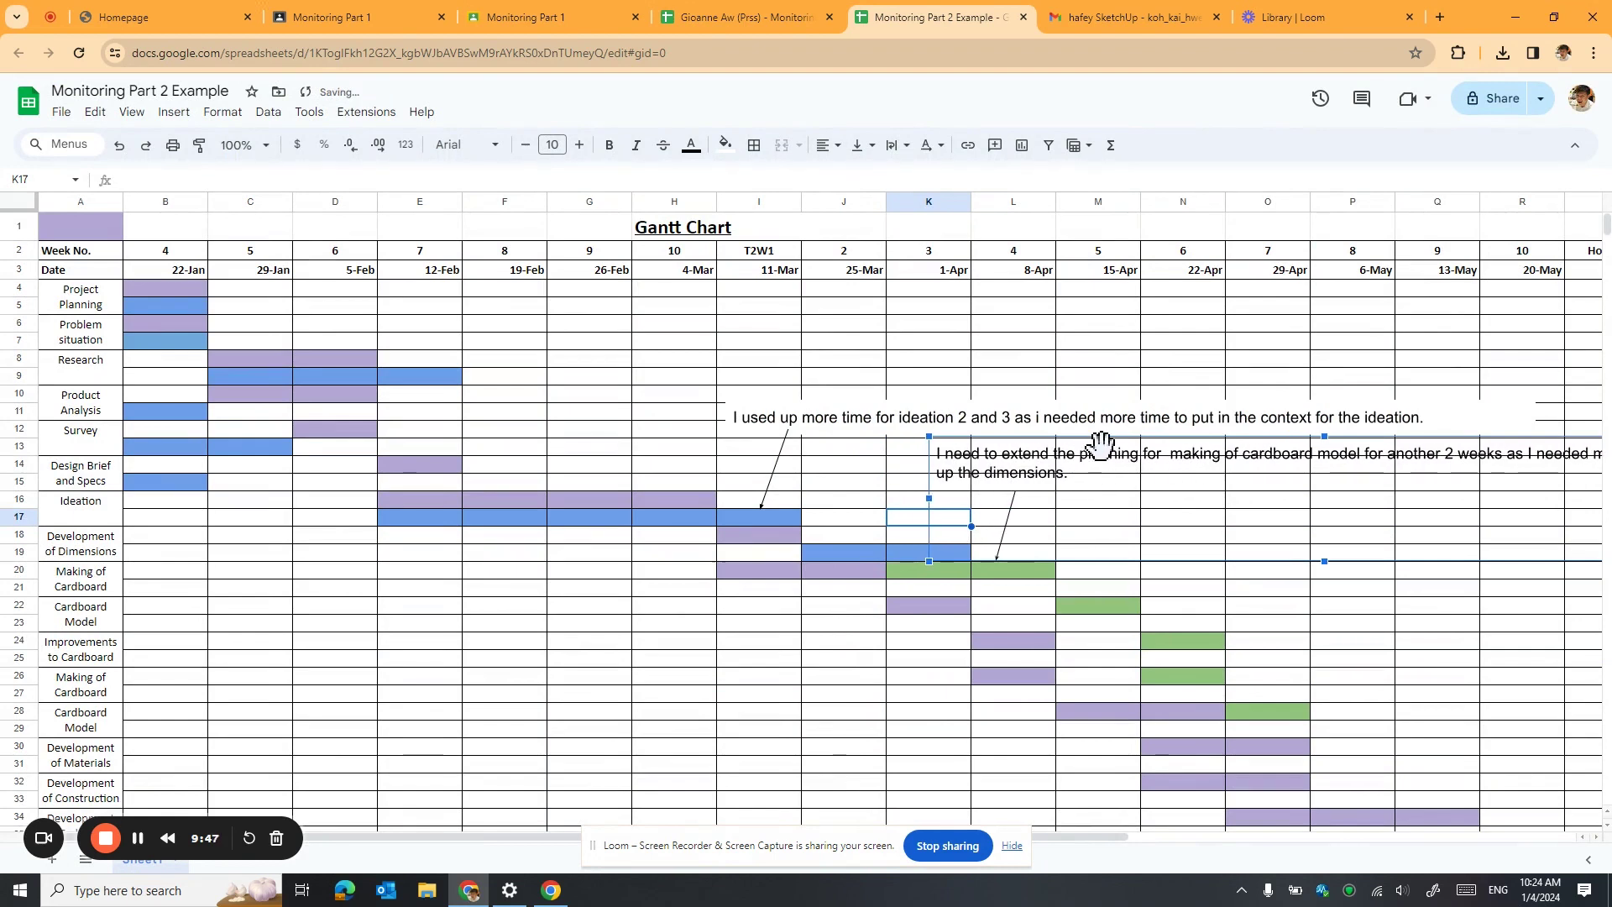
# Give the cardboard note's text box a white fill and a red border, and save the drawing.
pyautogui.doubleClick(1100, 445)
pyautogui.click(626, 270)
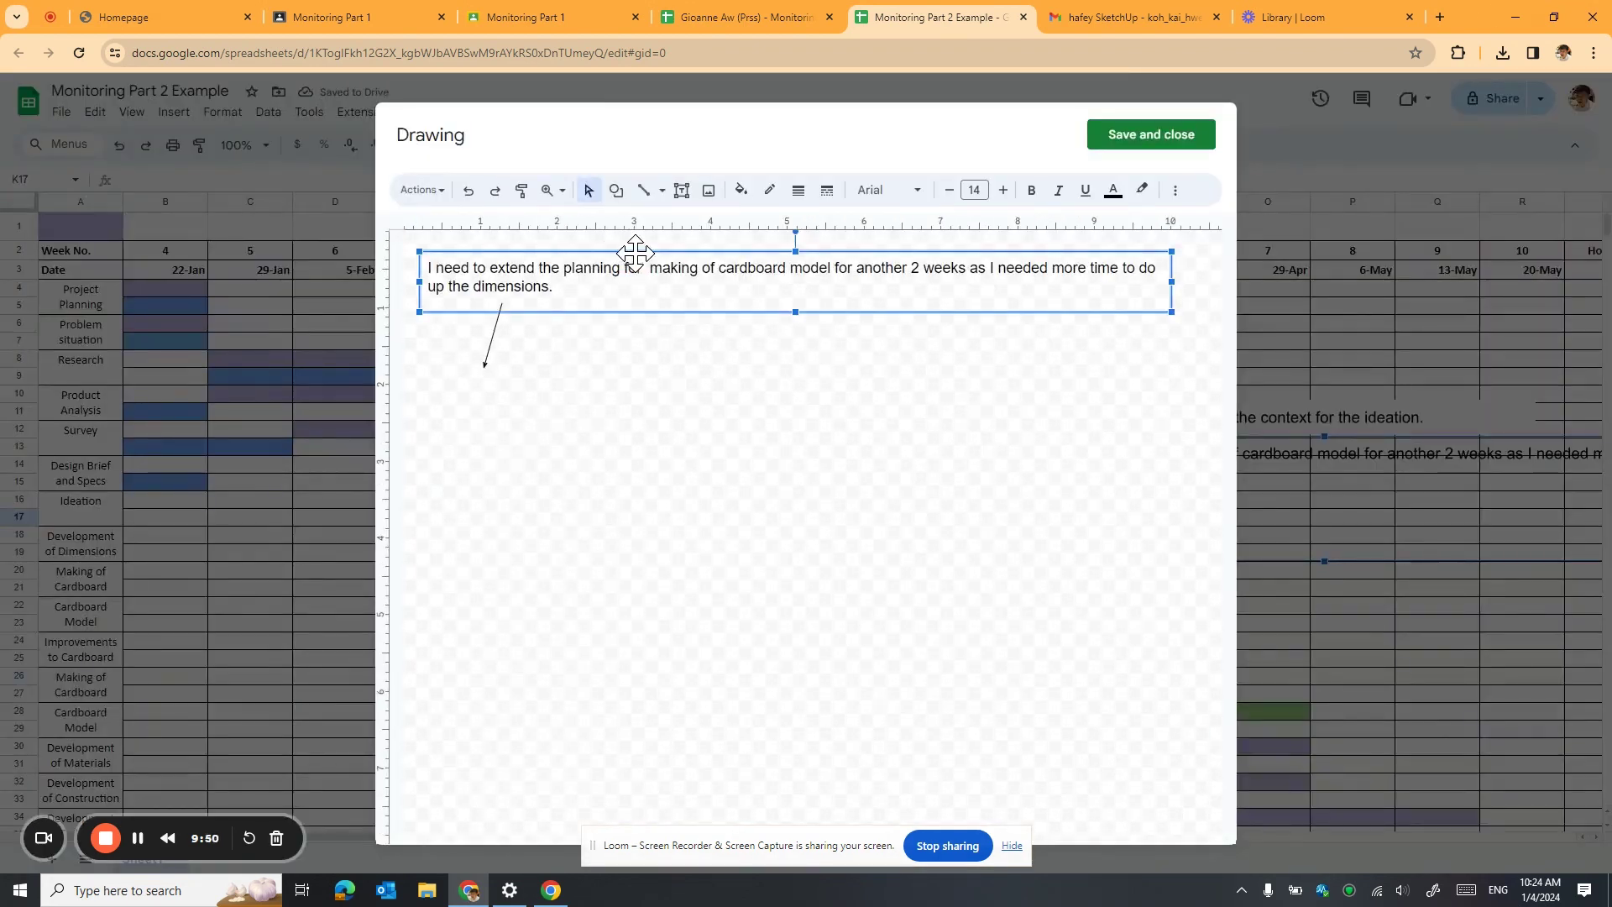
pyautogui.click(741, 190)
pyautogui.click(913, 311)
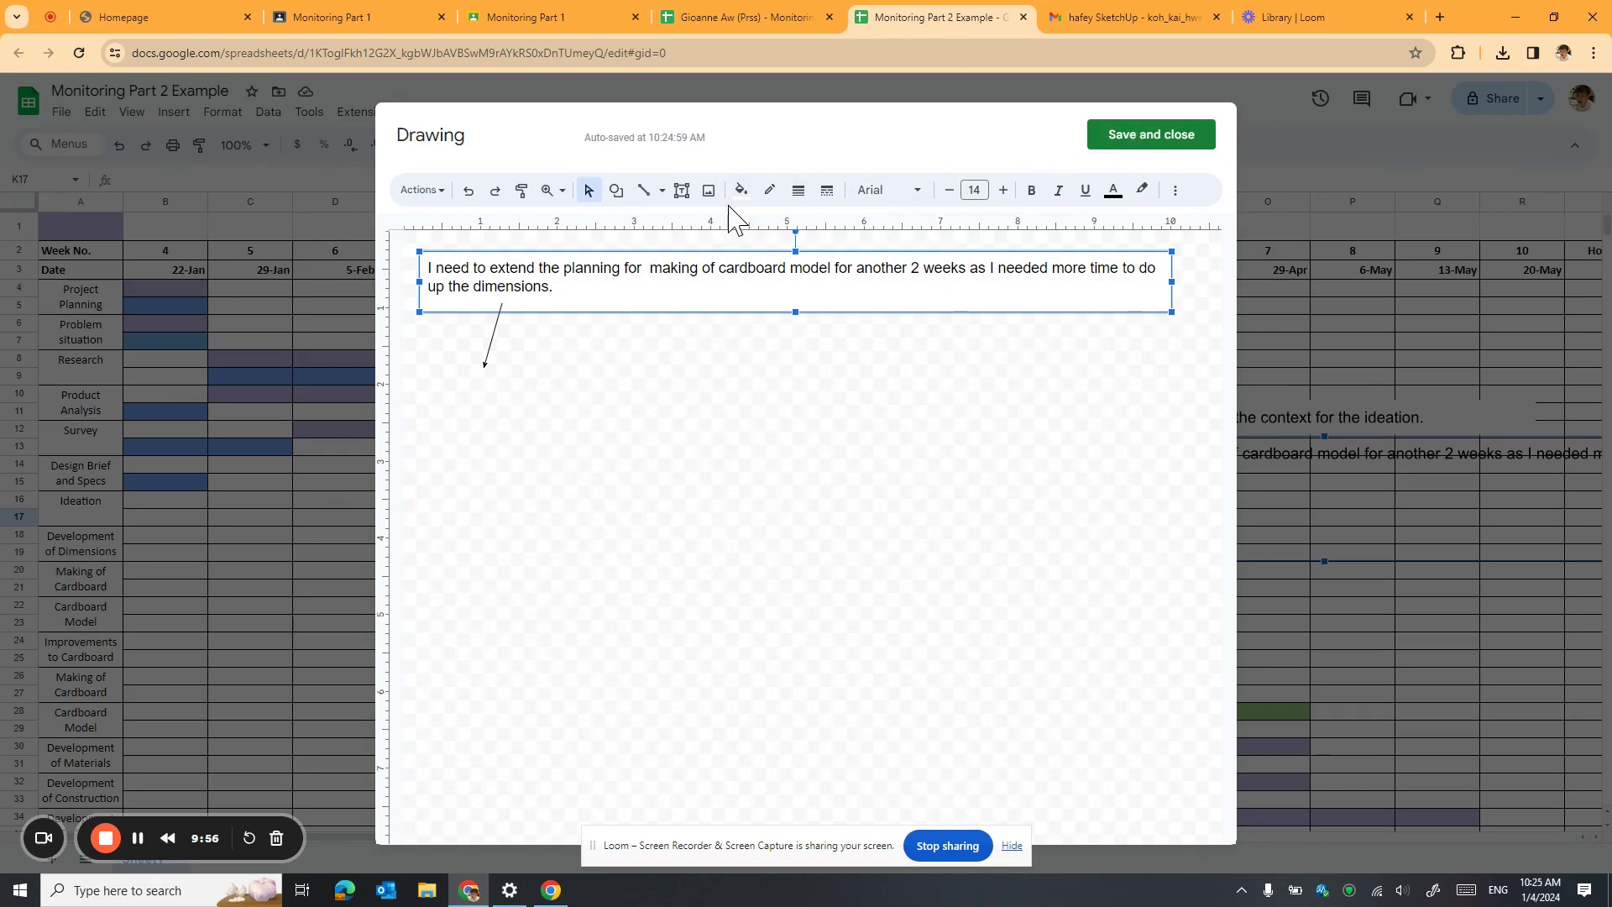
pyautogui.click(769, 190)
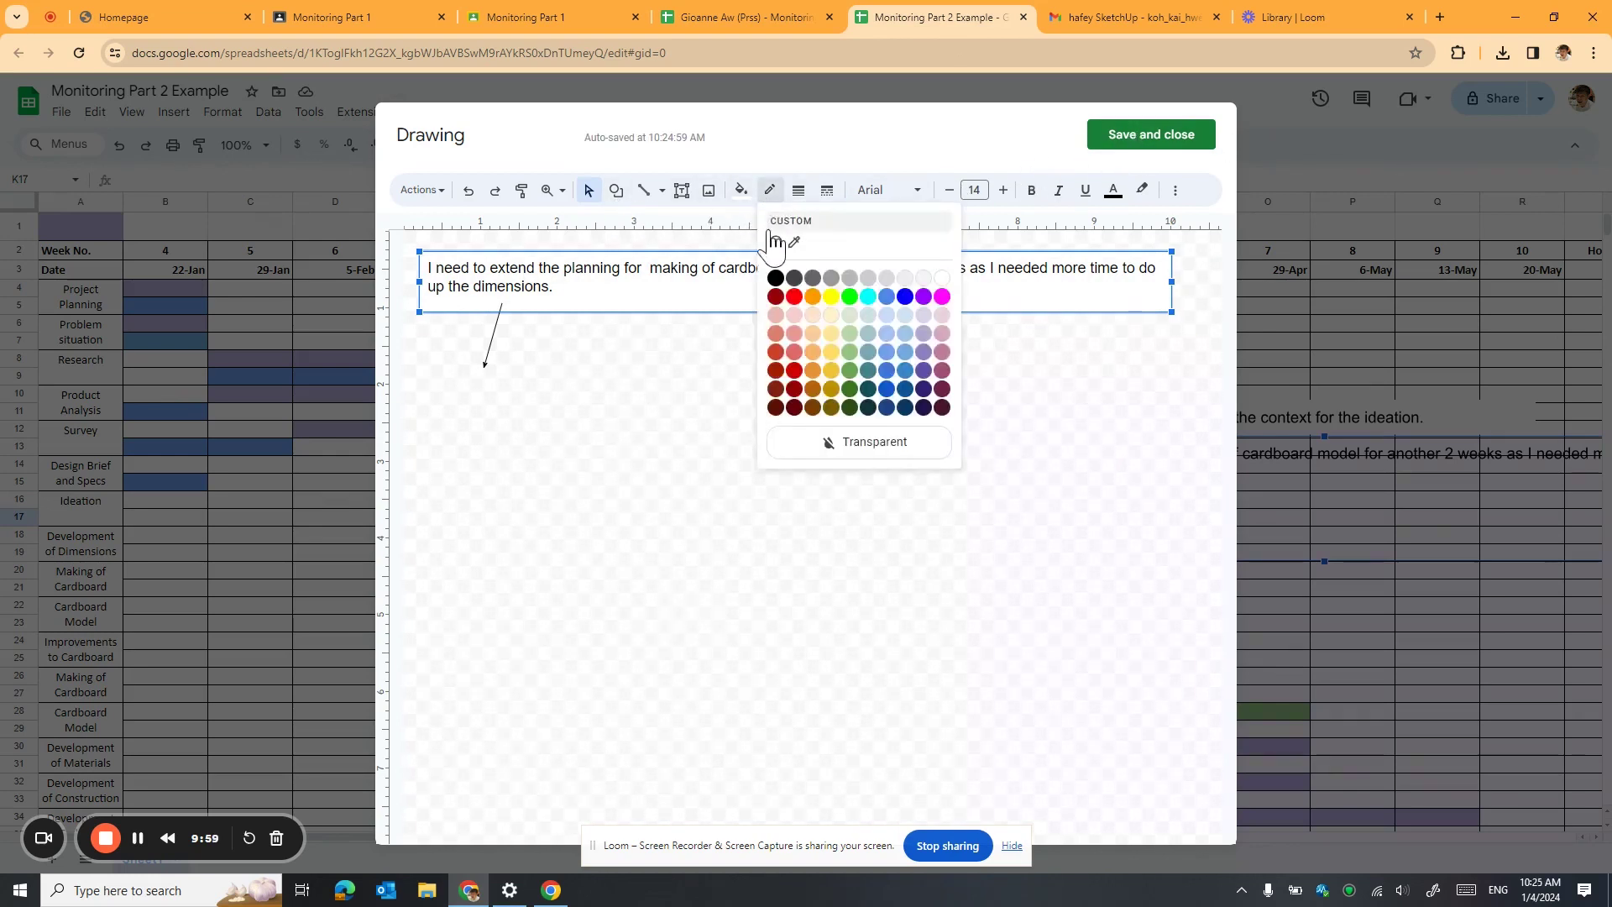
pyautogui.click(791, 295)
pyautogui.click(1100, 138)
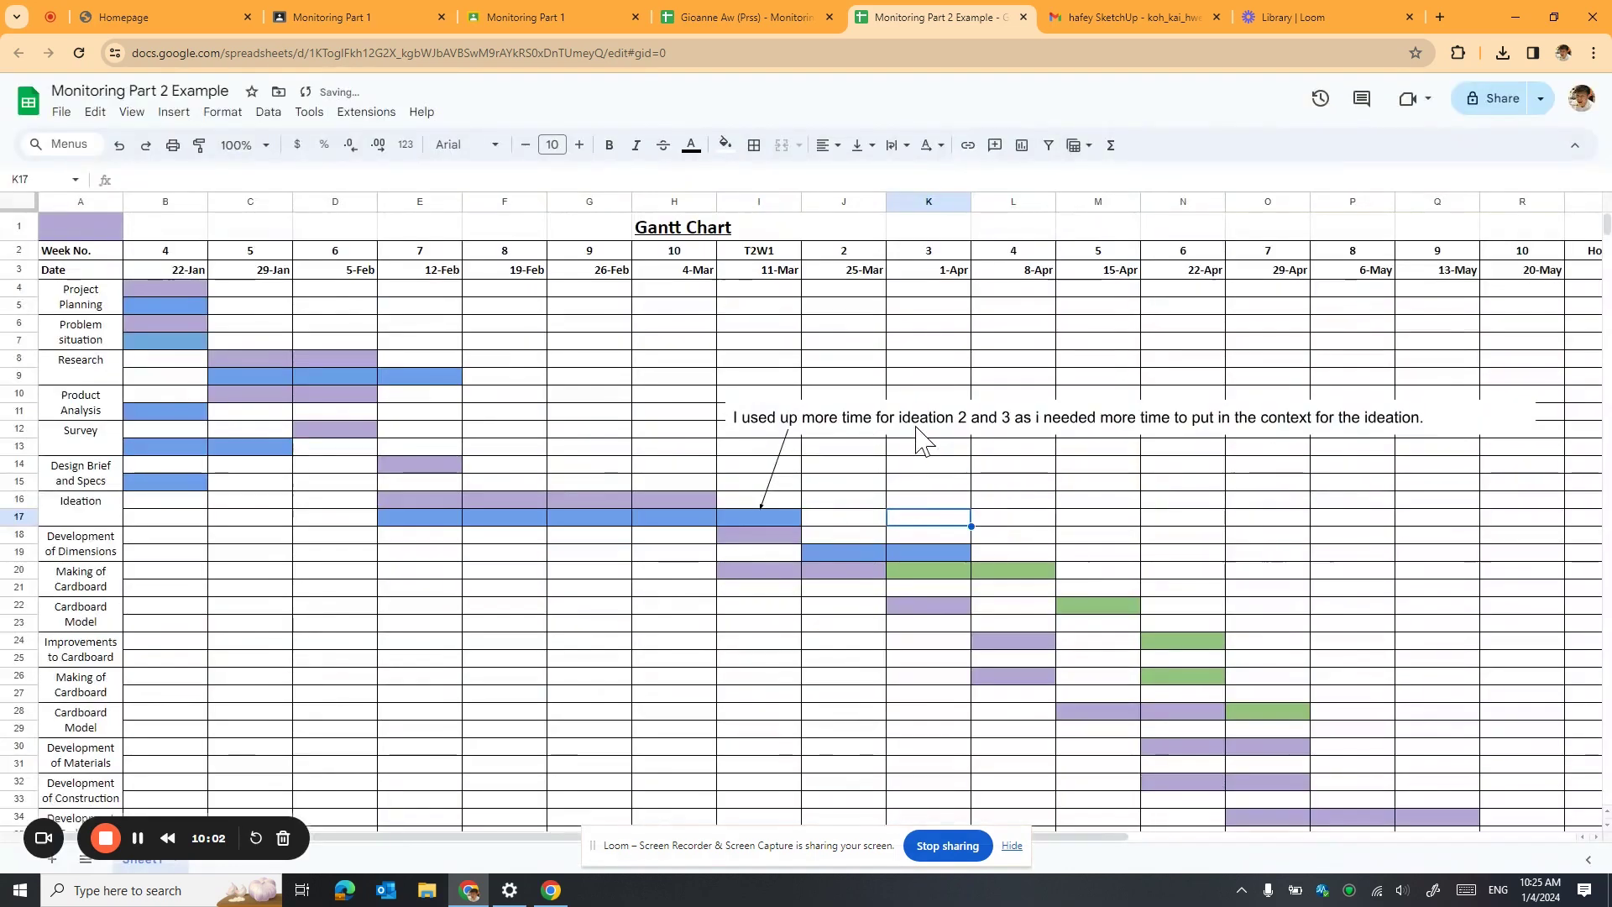